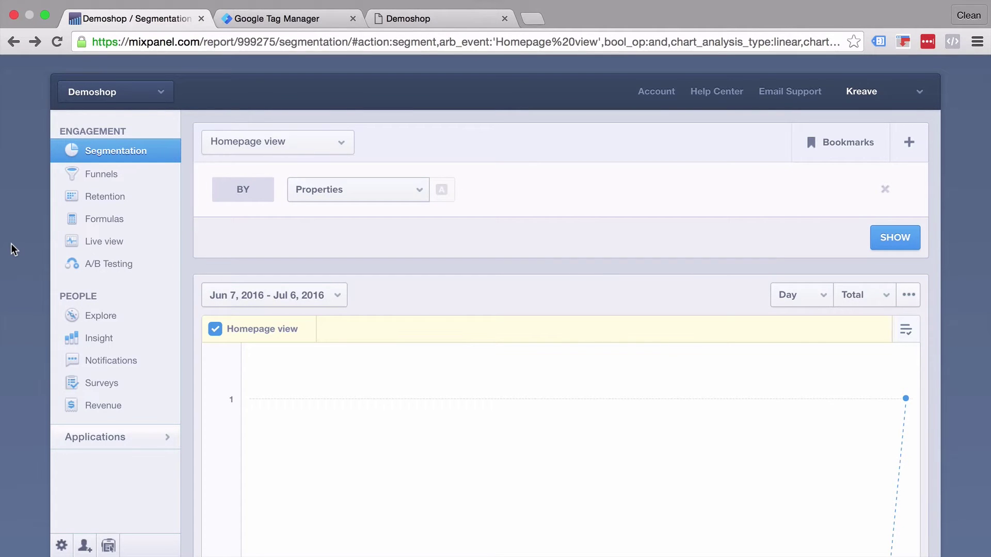
# Step: Check the GTM container's built-in variables, then review Mixpanel's Demoshop report and project list
pyautogui.click(281, 18)
pyautogui.click(163, 19)
pyautogui.click(113, 92)
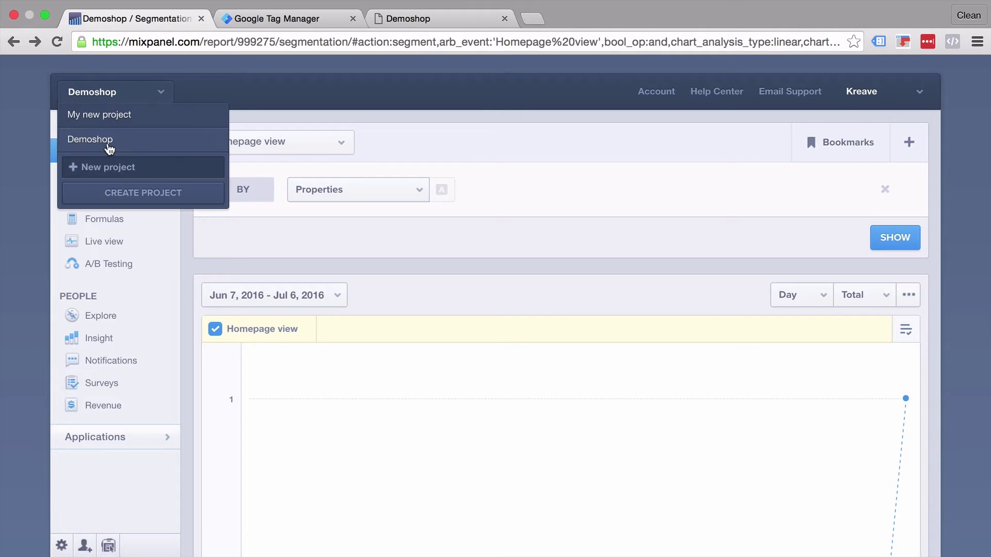
pyautogui.click(496, 97)
pyautogui.scroll(-10, 449, 274)
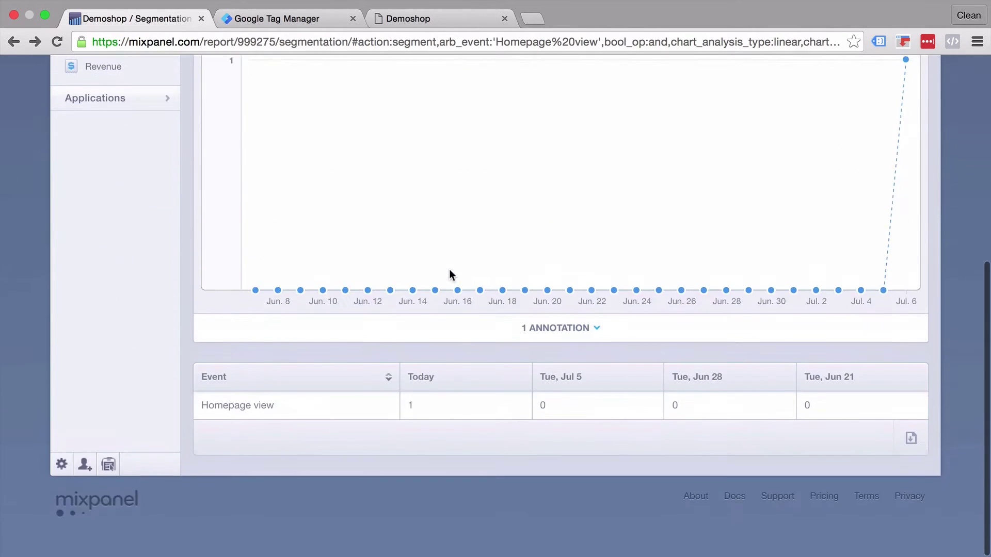
pyautogui.scroll(10, 369, 294)
# Step: Read Mixpanel's 'Tracking your first event' tutorial, then glance at GTM and return to the report
pyautogui.click(731, 102)
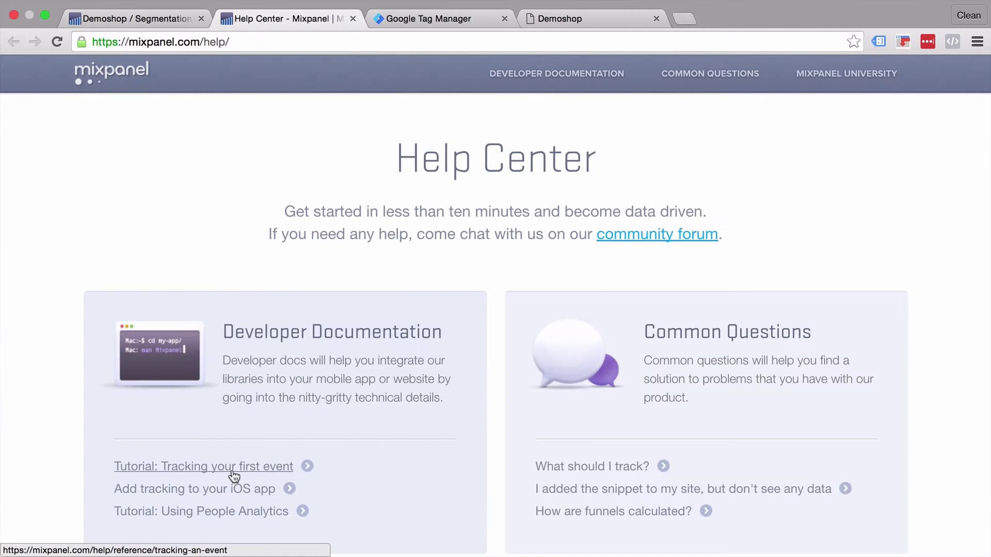
pyautogui.click(230, 470)
pyautogui.scroll(-4, 316, 361)
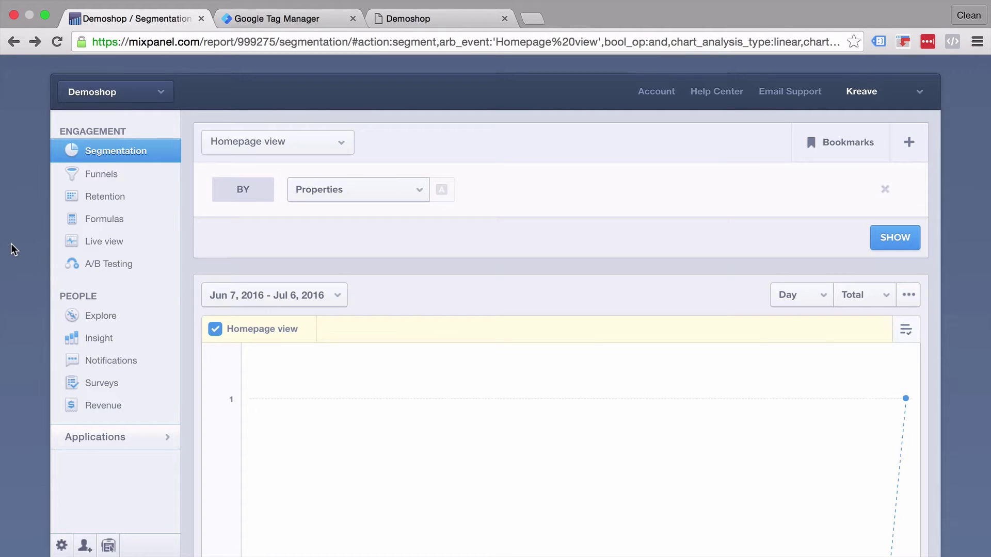
pyautogui.click(276, 19)
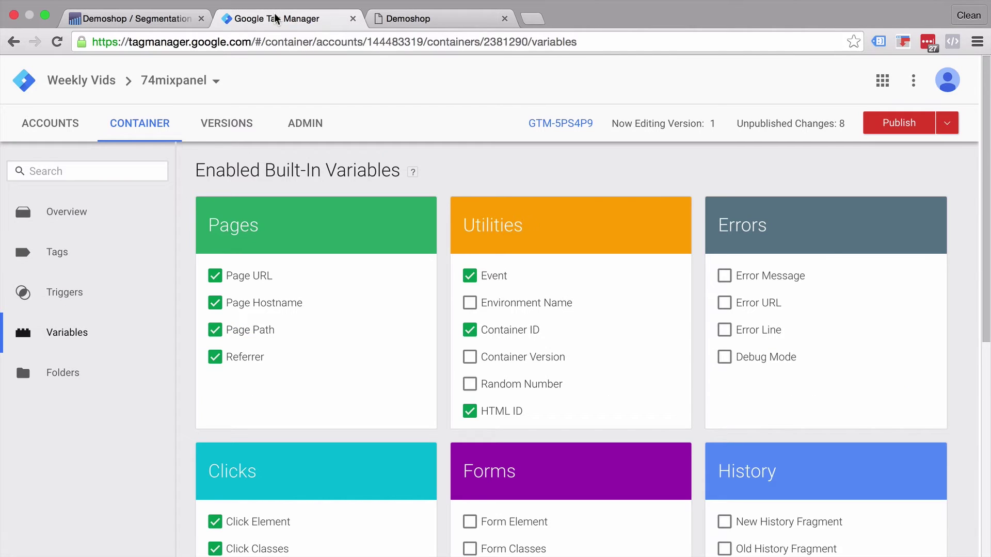
pyautogui.click(160, 19)
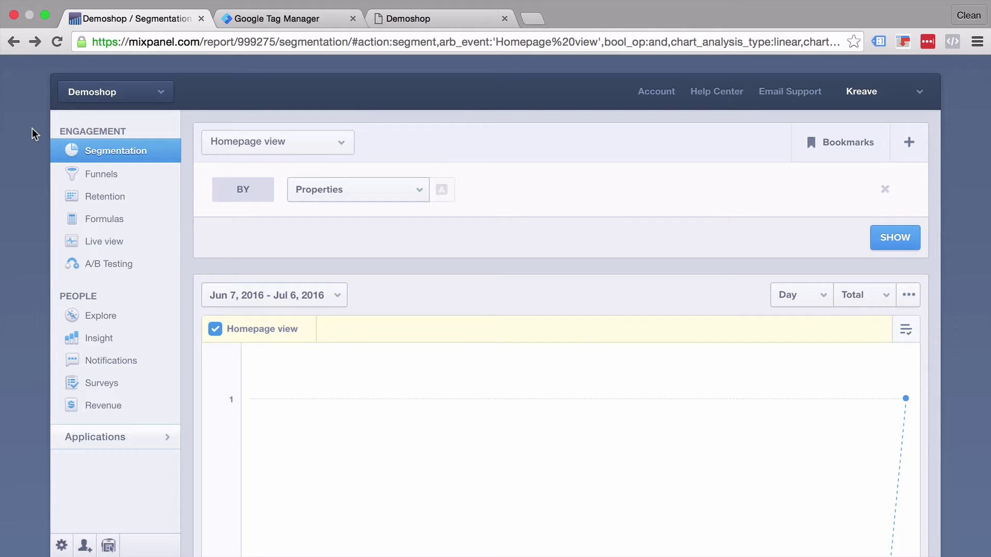
# Step: View the Demoshop storefront, then recheck the Mixpanel report showing 1 Homepage view on Jul 6
pyautogui.click(410, 16)
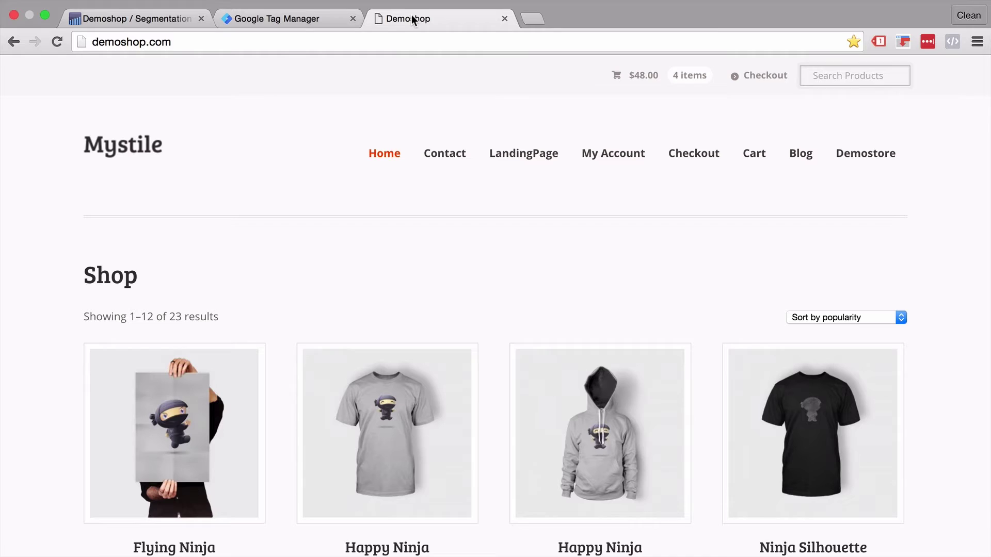
pyautogui.click(160, 22)
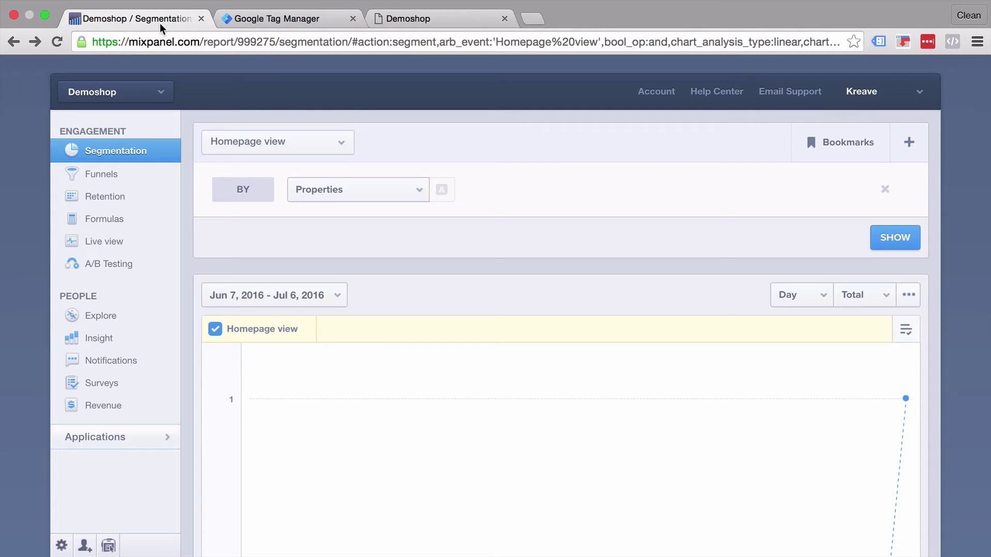
pyautogui.click(133, 97)
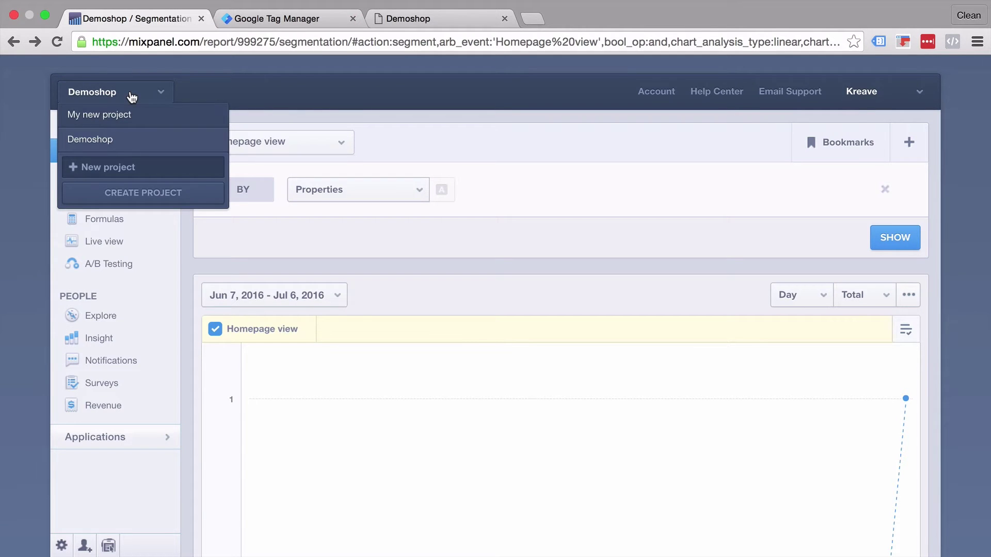
pyautogui.click(496, 97)
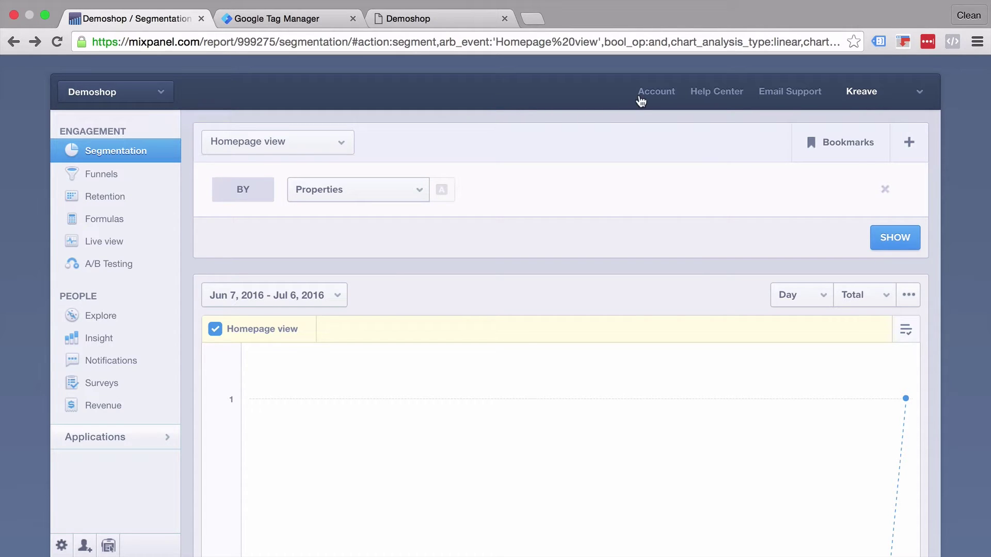
pyautogui.scroll(-7, 449, 272)
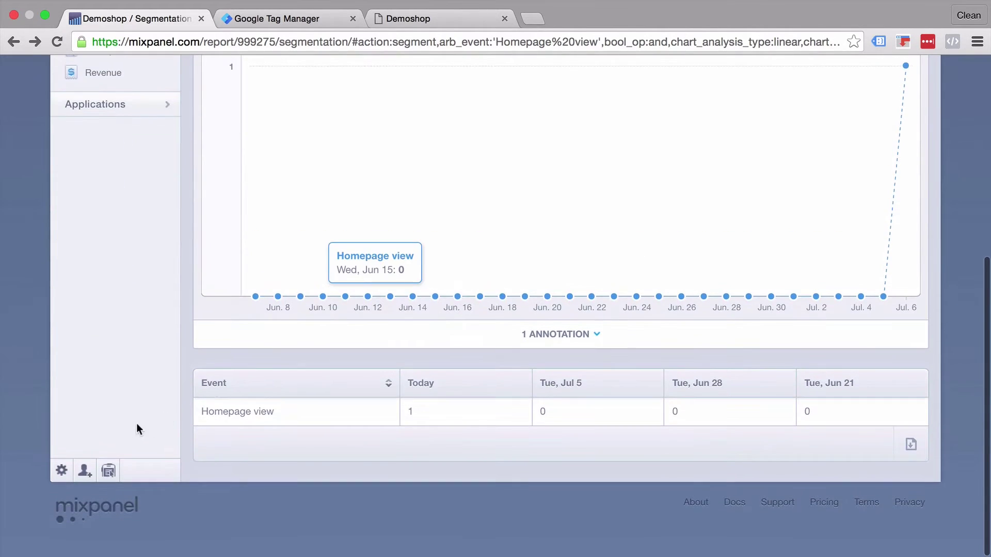
pyautogui.scroll(7, 266, 360)
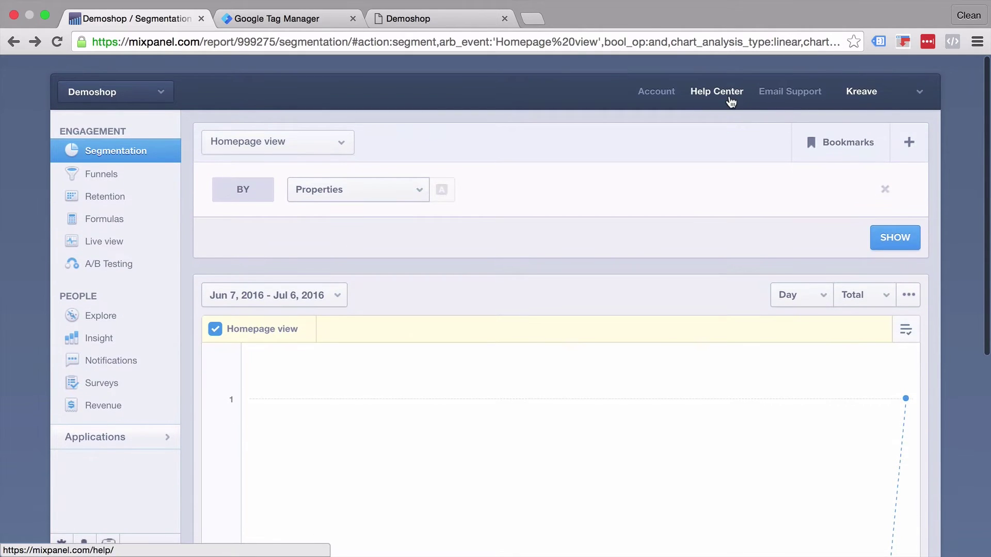
# Step: Open the 'Tracking your first event' tutorial from Mixpanel's Help Center
pyautogui.click(728, 96)
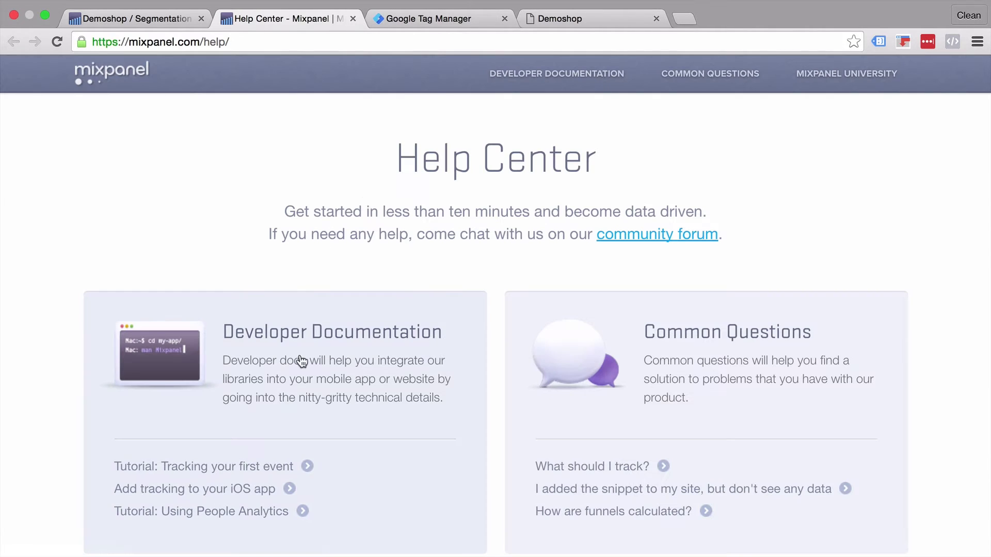
pyautogui.click(313, 408)
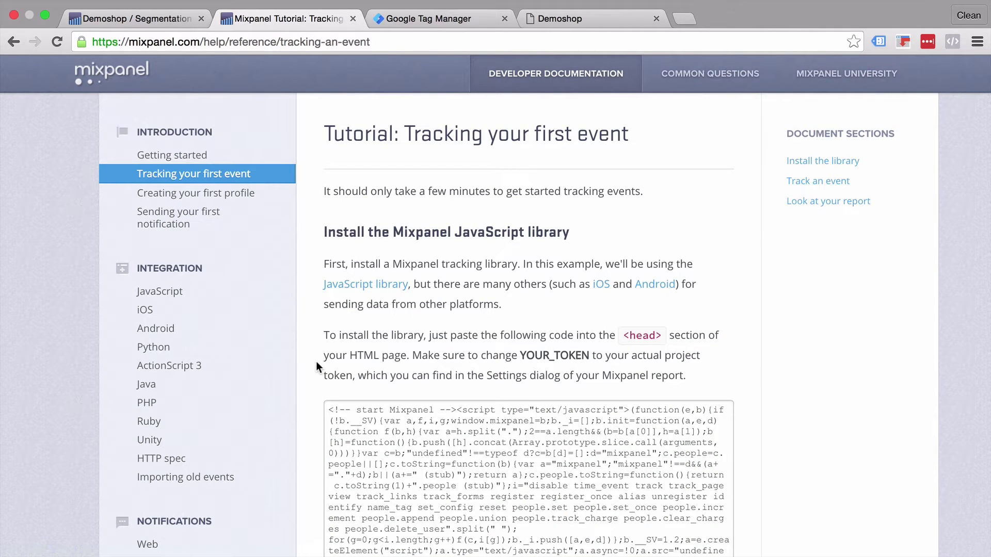
pyautogui.scroll(-4, 315, 364)
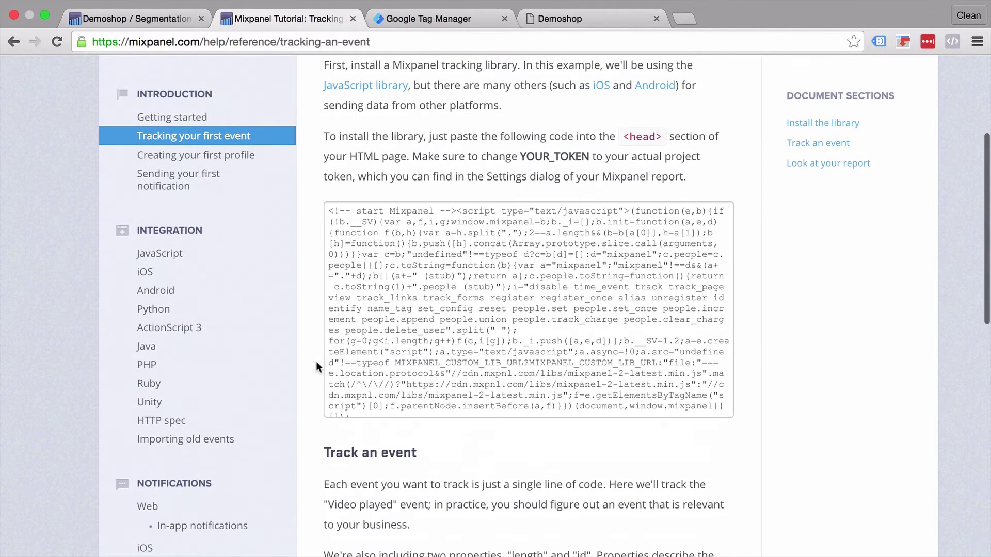
# Step: Copy the entire JavaScript library install snippet, then return to Tag Manager
pyautogui.click(470, 260)
pyautogui.doubleClick(469, 264)
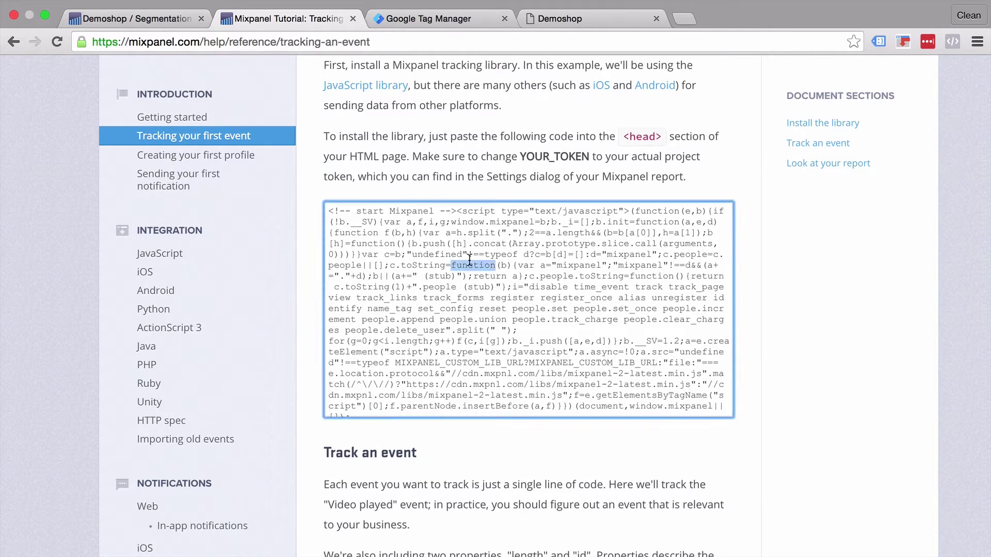
pyautogui.press('super+a')
pyautogui.rightClick(469, 259)
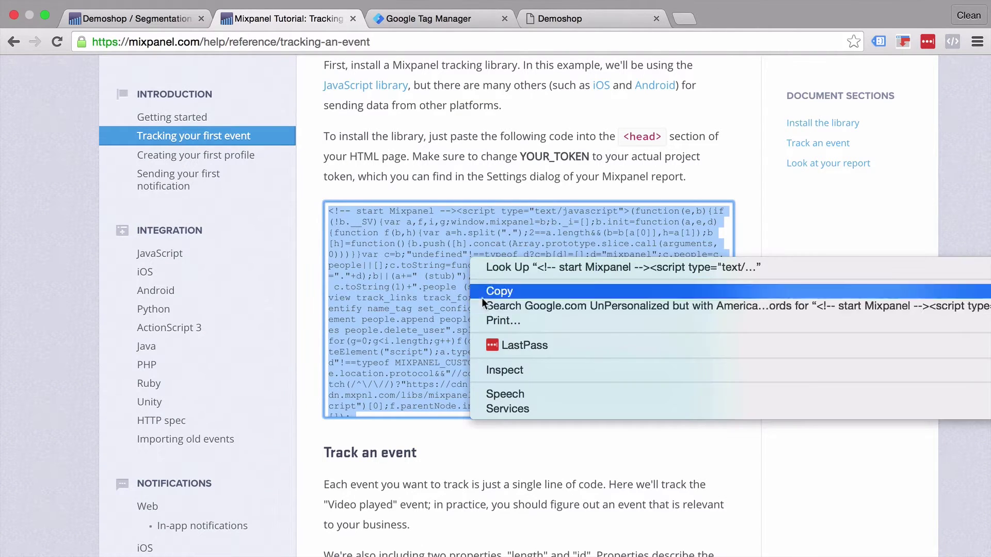
pyautogui.click(519, 292)
pyautogui.click(489, 153)
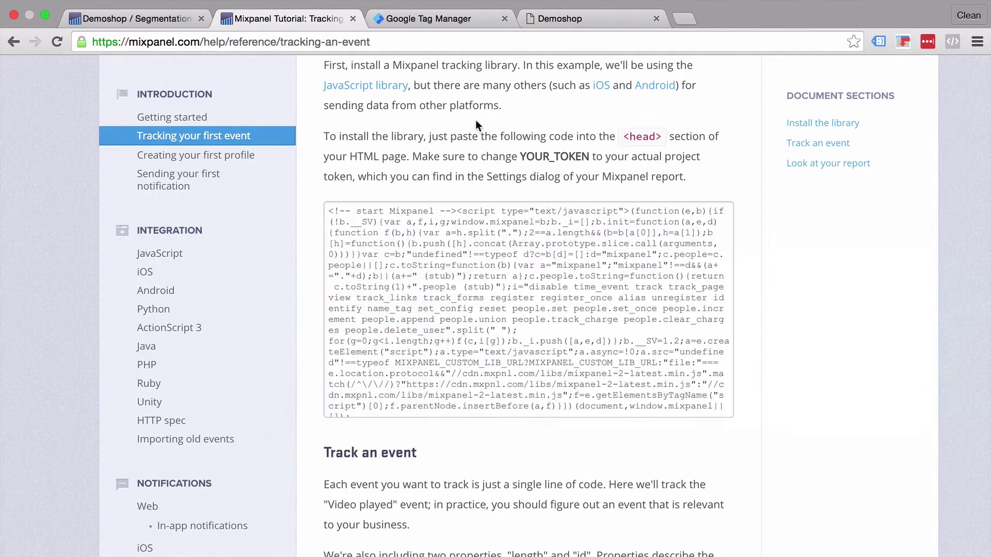
pyautogui.click(436, 19)
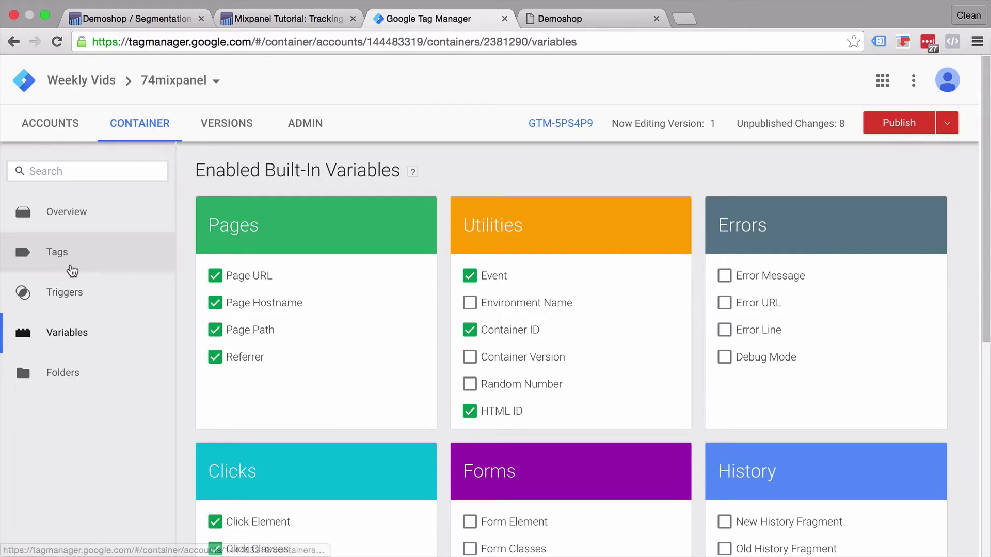
# Step: Create a new tag named 'Mixpanel - General Library - All Pages' and expand the full tag type list
pyautogui.click(70, 269)
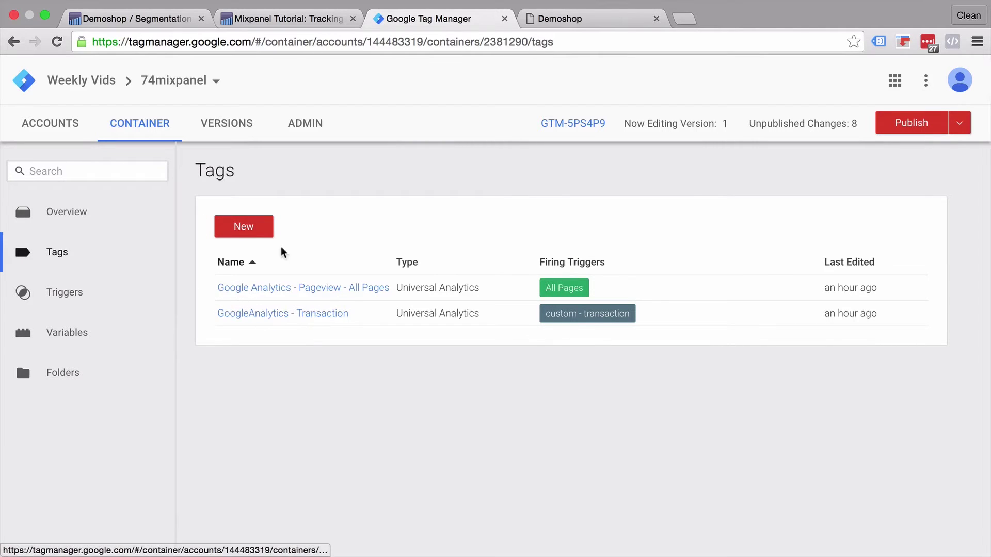
pyautogui.click(257, 233)
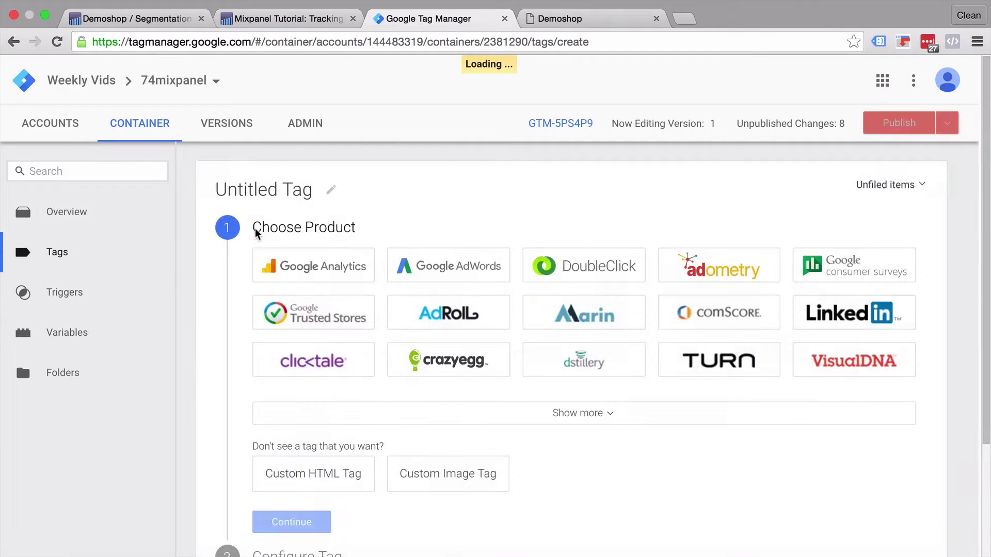
pyautogui.click(262, 184)
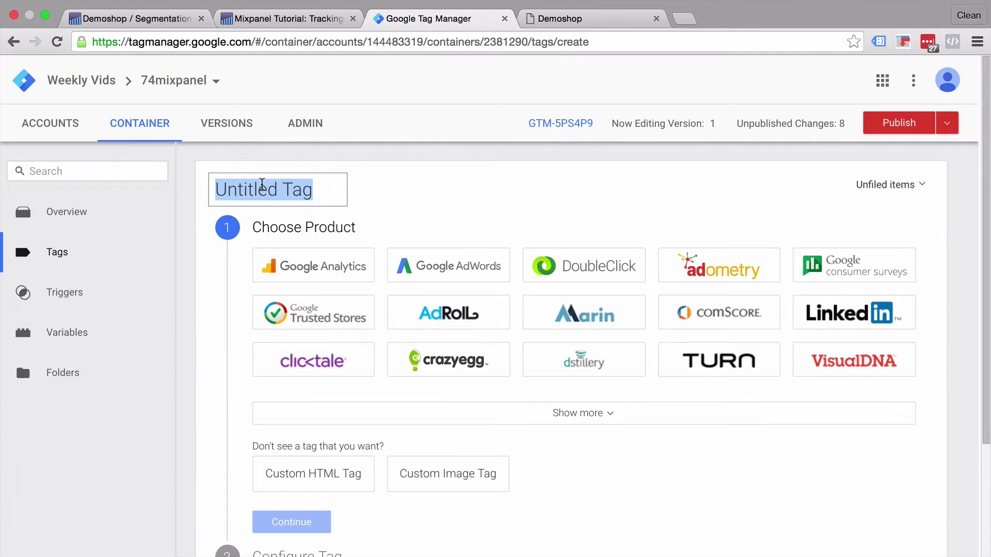
pyautogui.write('Mix')
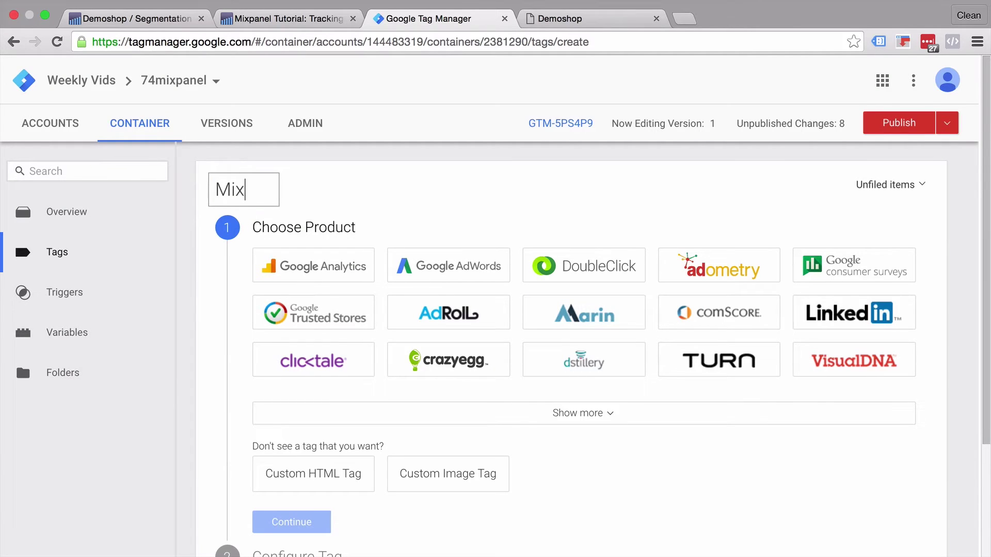
pyautogui.write('panel - Gene')
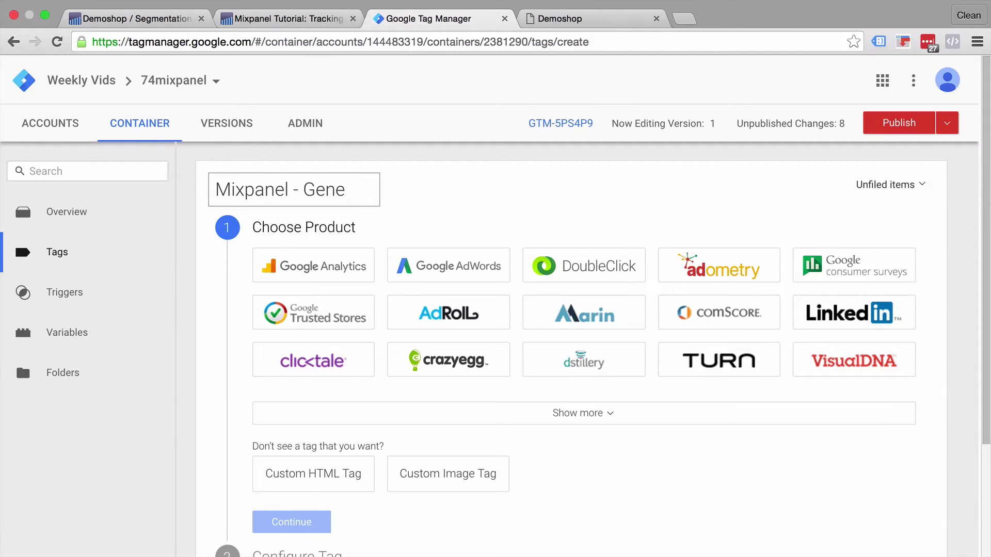
pyautogui.write('ral Library')
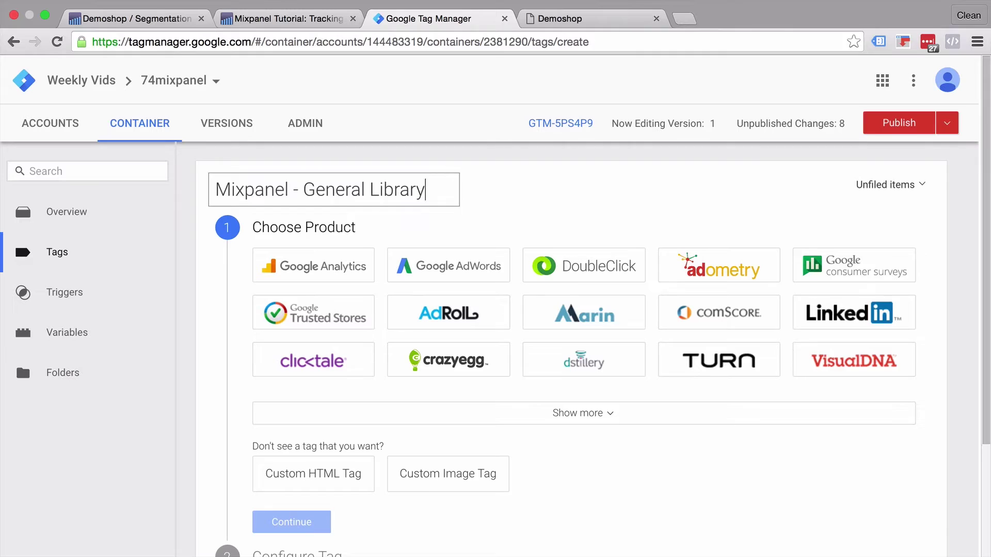
pyautogui.write(' - All Pages')
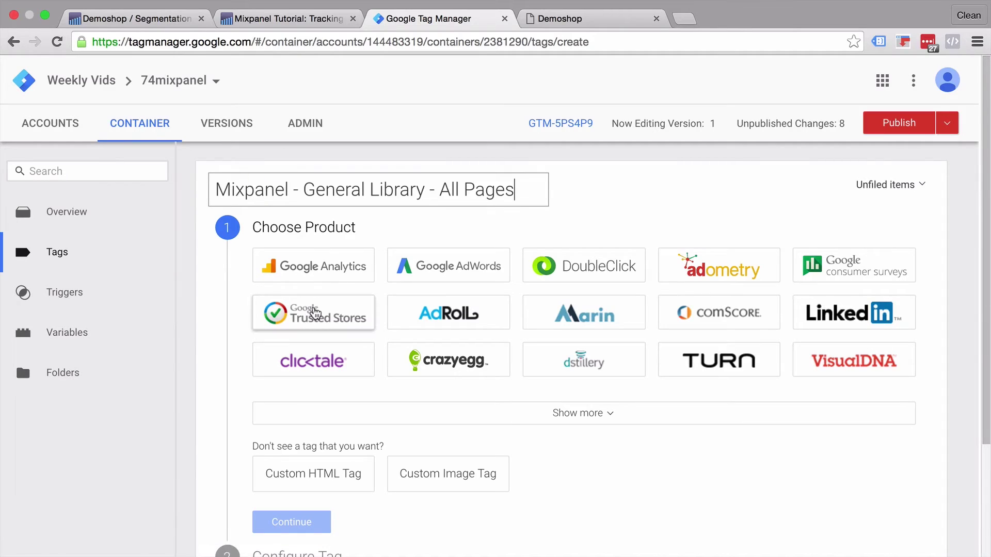
pyautogui.click(587, 415)
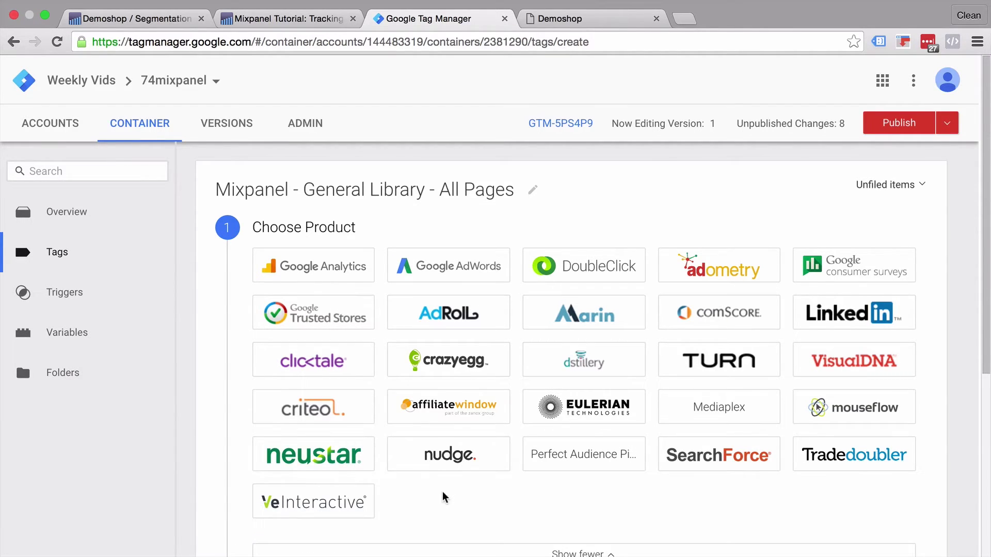
pyautogui.scroll(-5, 441, 491)
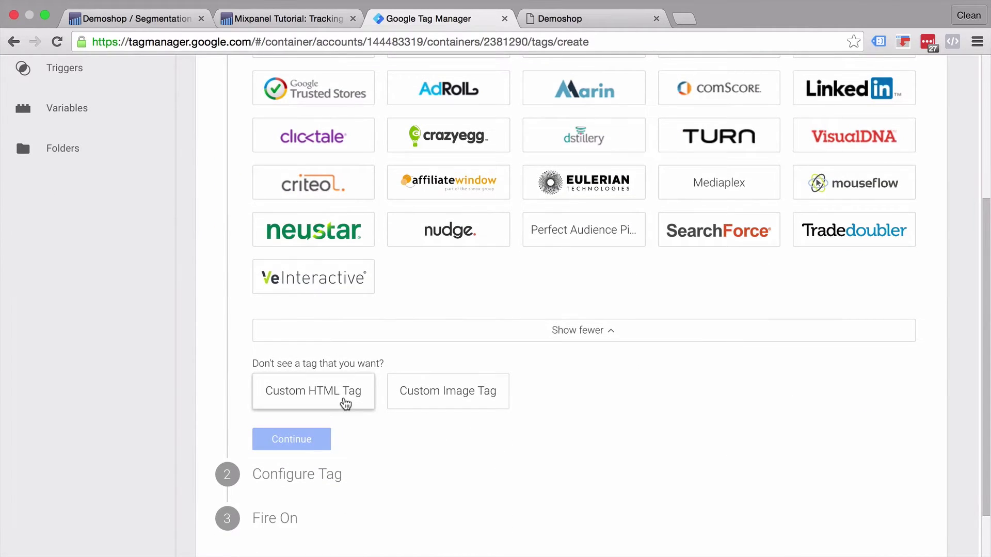
# Step: Make it a Custom HTML Tag holding the try gtm.onHtmlSuccess / catch gtm.onHtmlFailure template
pyautogui.click(344, 400)
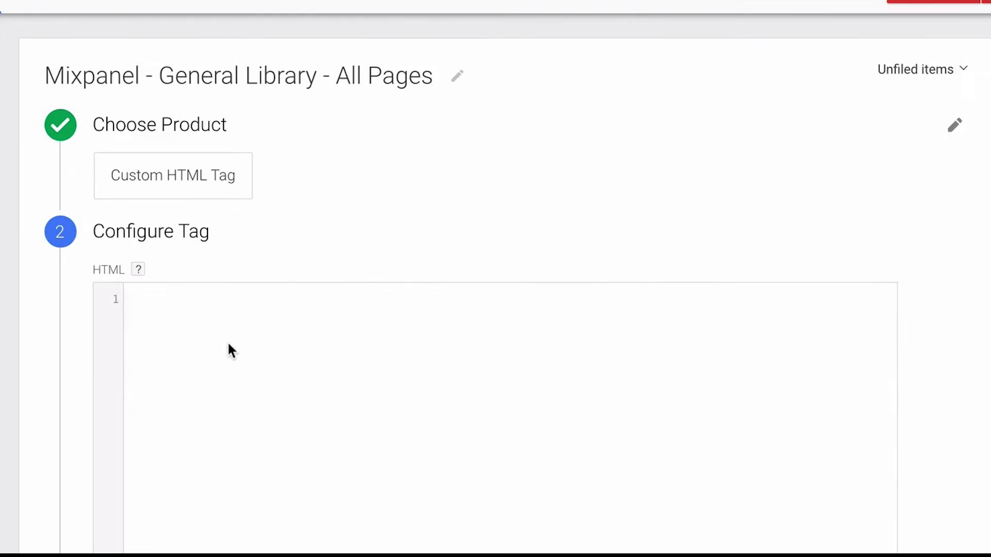
pyautogui.rightClick(228, 343)
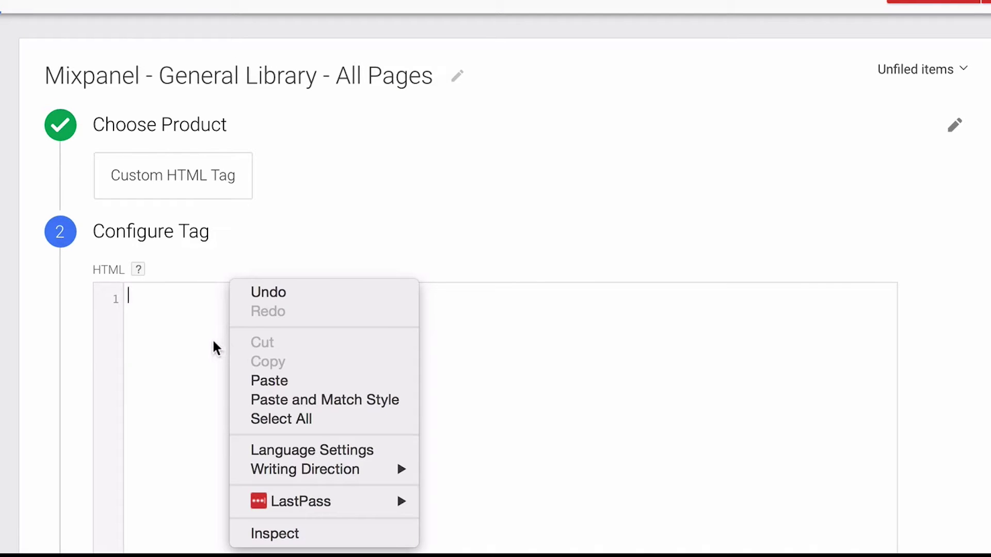
pyautogui.click(212, 339)
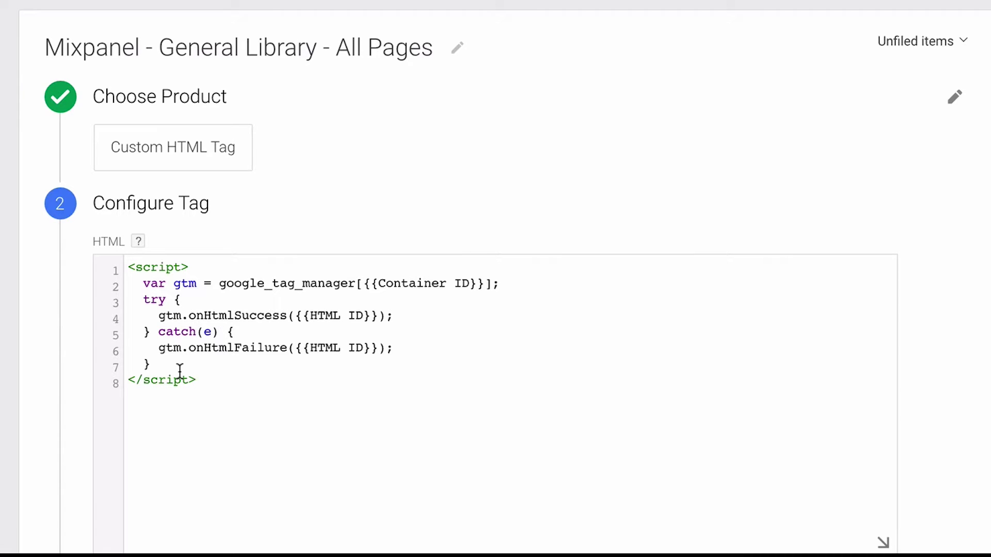
# Step: Paste the Mixpanel library snippet on a new line inside the try block
pyautogui.click(190, 298)
pyautogui.press('Return')
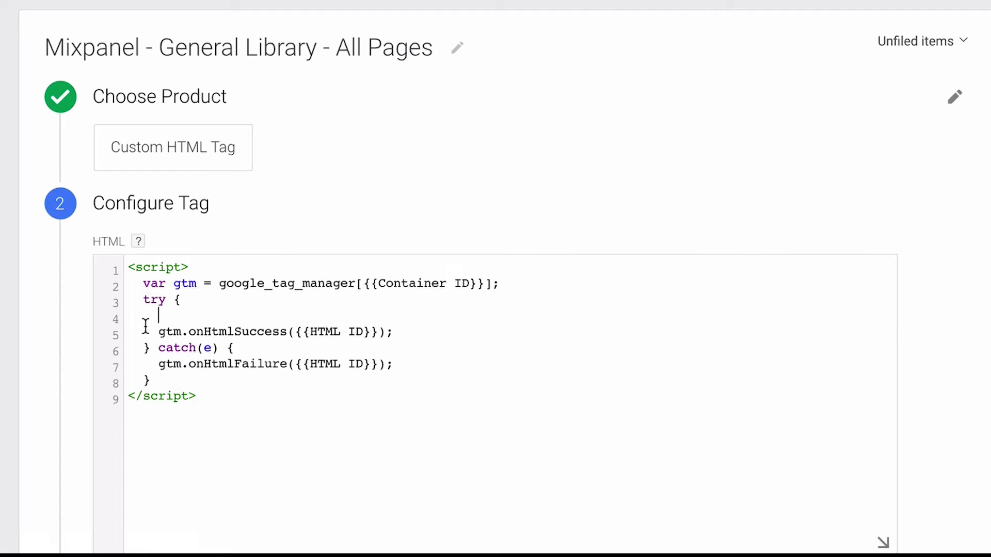
pyautogui.rightClick(164, 317)
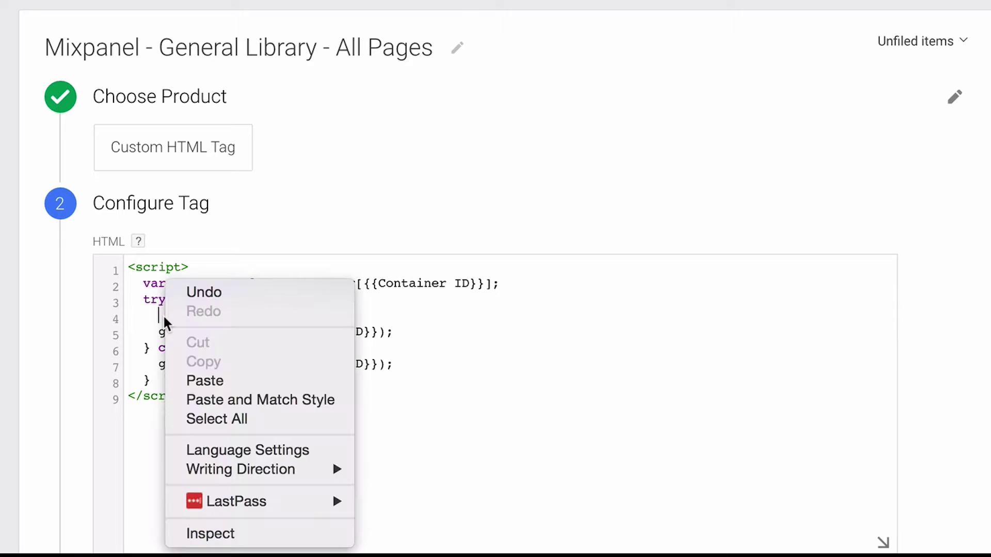
pyautogui.click(207, 380)
# Step: Delete the snippet's opening and closing comments and <script> tags
pyautogui.scroll(1, 281, 326)
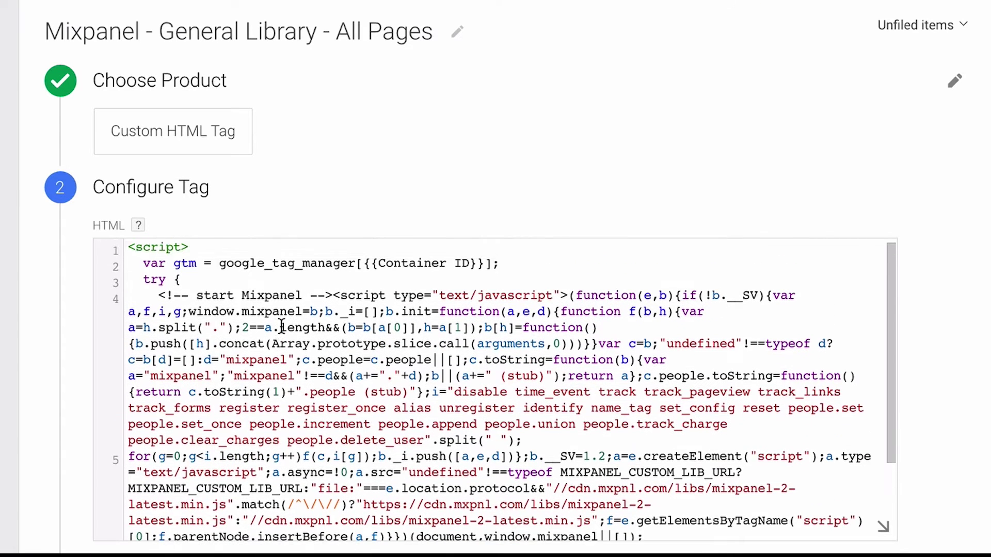
pyautogui.moveTo(152, 296); pyautogui.dragTo(567, 296)
pyautogui.press('BackSpace')
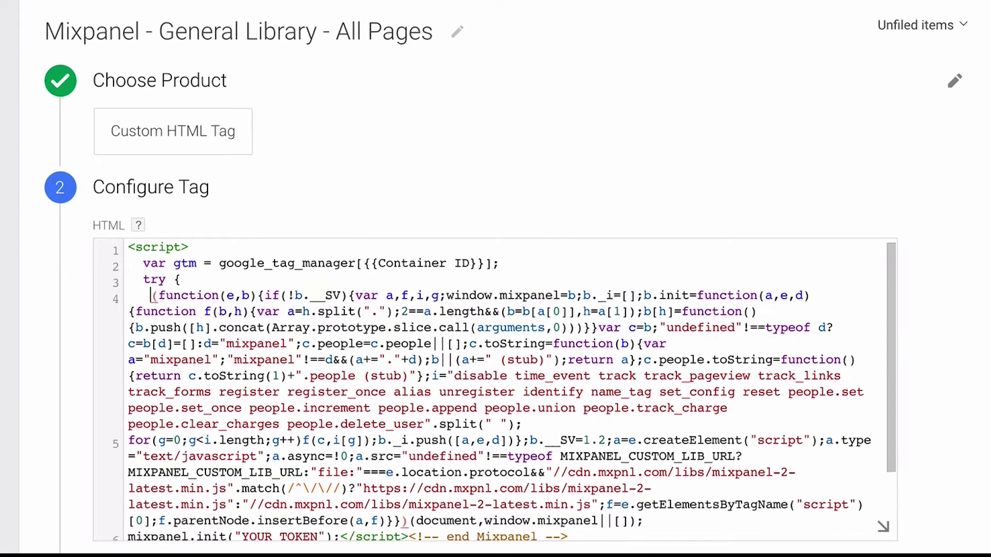
pyautogui.scroll(-3, 543, 325)
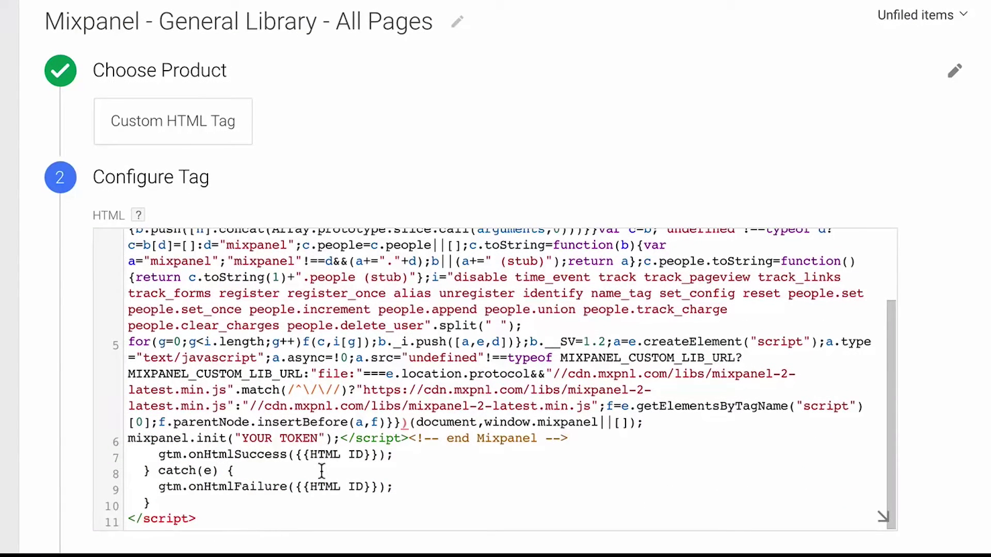
pyautogui.moveTo(341, 438); pyautogui.dragTo(572, 438)
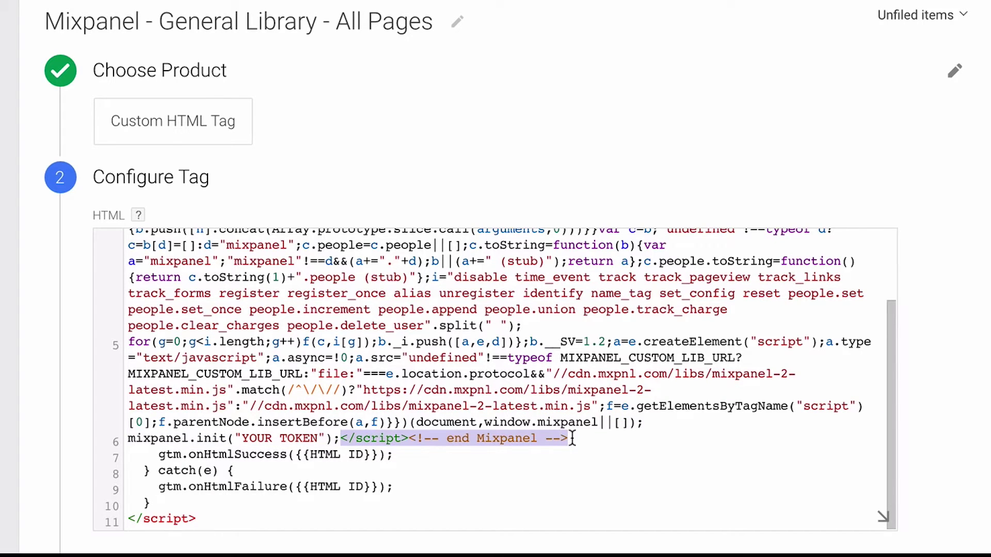
pyautogui.press('BackSpace')
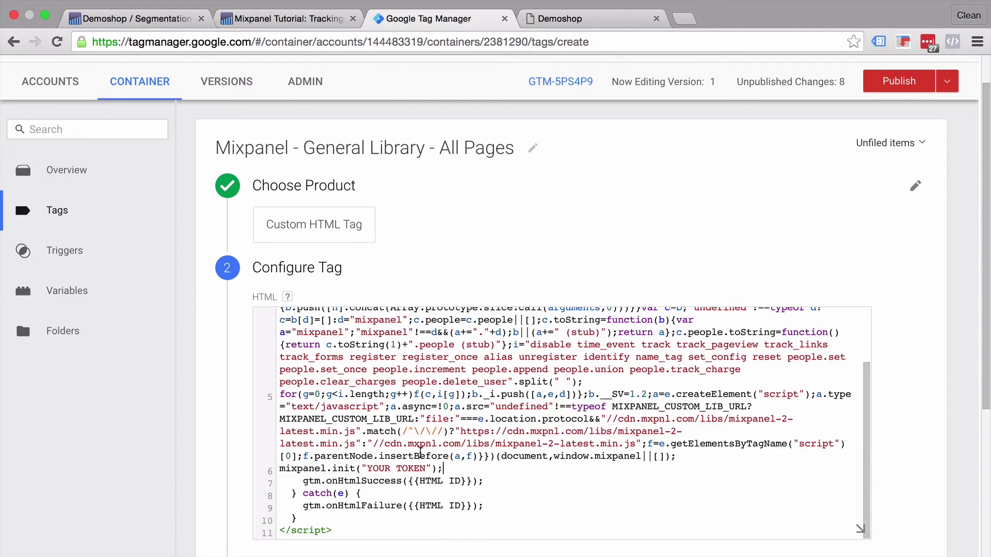
# Step: Select the Demoshop project token in Mixpanel's project settings
pyautogui.click(101, 18)
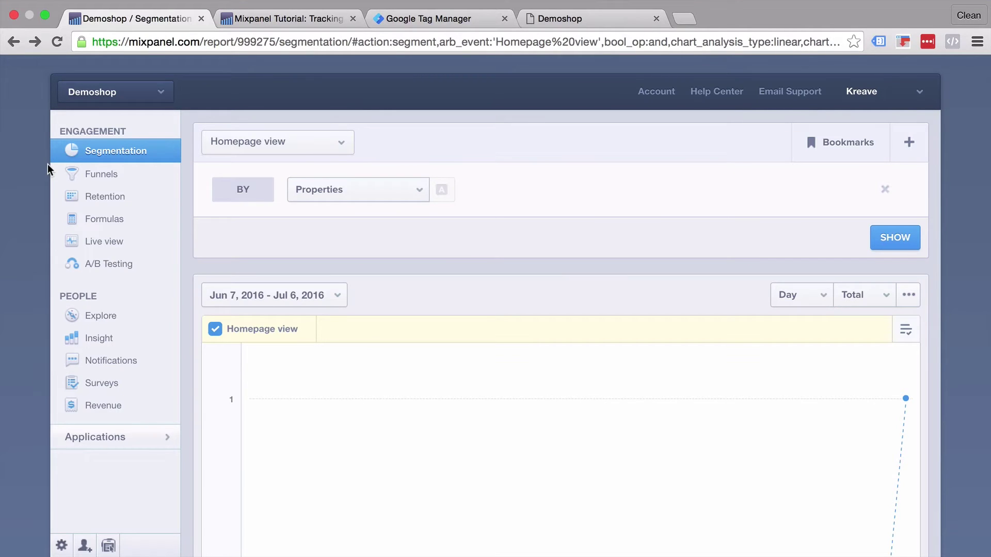
pyautogui.click(61, 544)
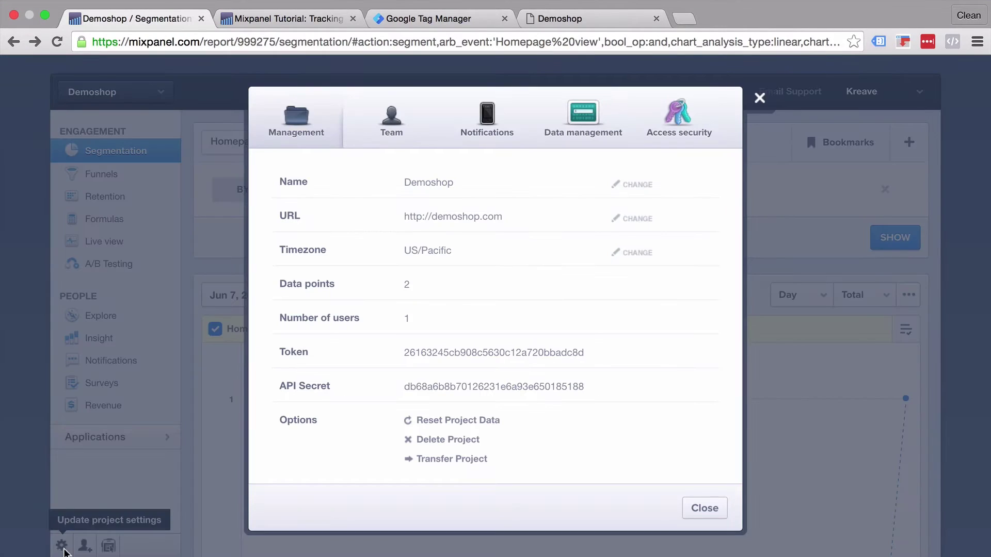
pyautogui.doubleClick(465, 355)
pyautogui.press('super+c')
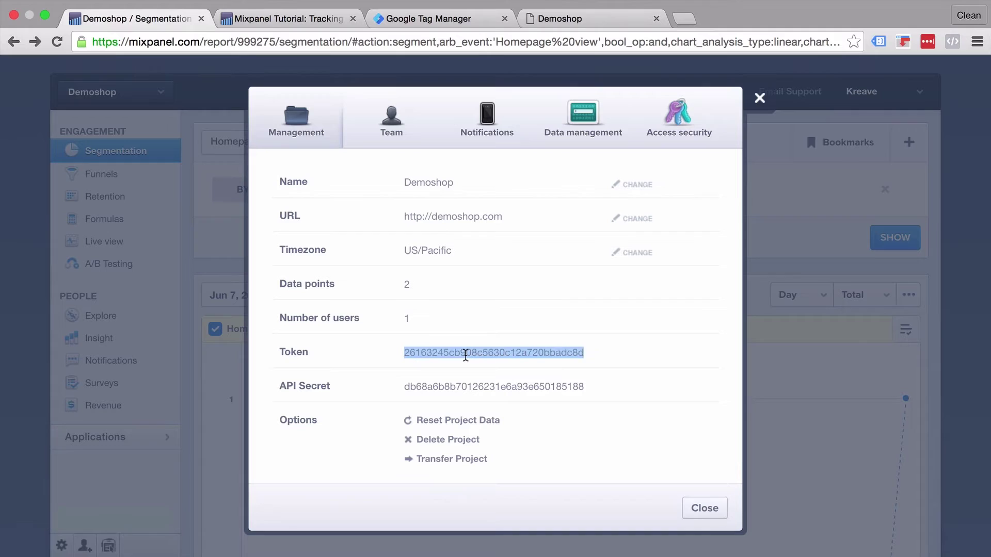
# Step: Replace 'YOUR TOKEN' in the mixpanel.init call with the copied project token
pyautogui.click(438, 19)
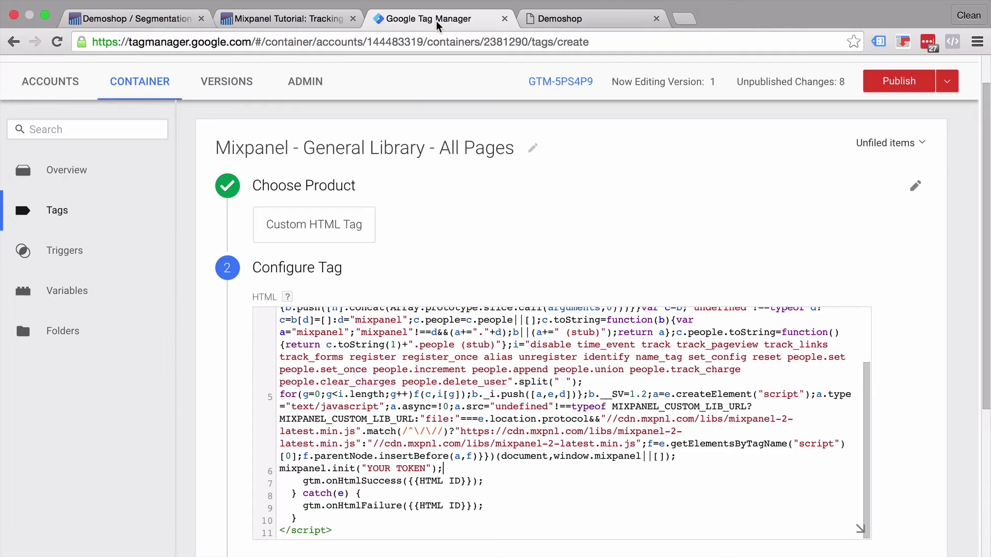
pyautogui.moveTo(425, 468); pyautogui.dragTo(364, 468)
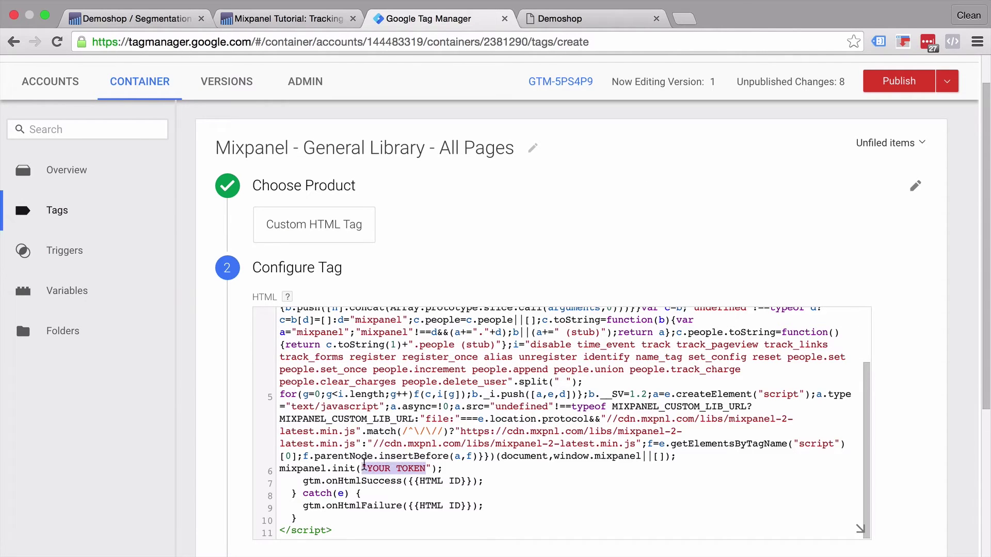
pyautogui.press('super+v')
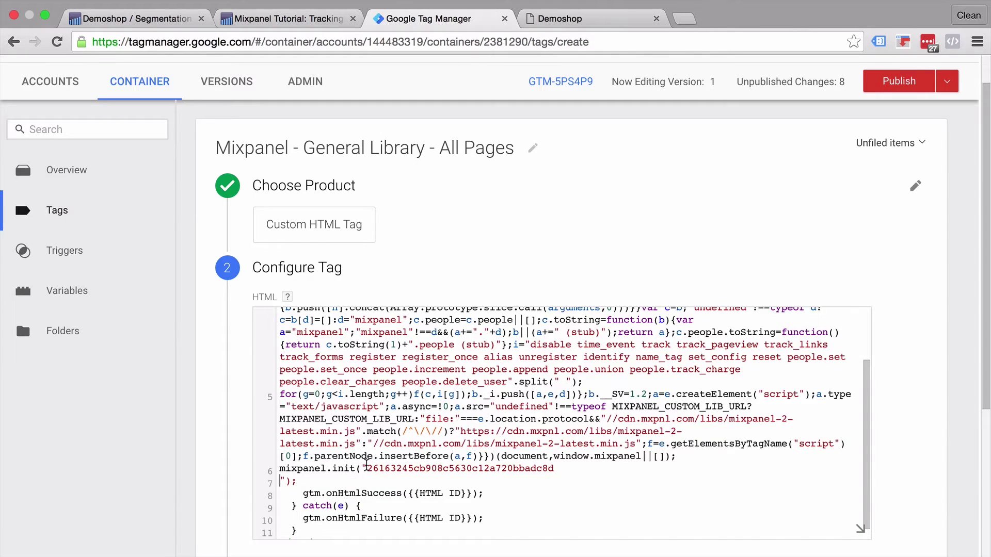
pyautogui.press('BackSpace')
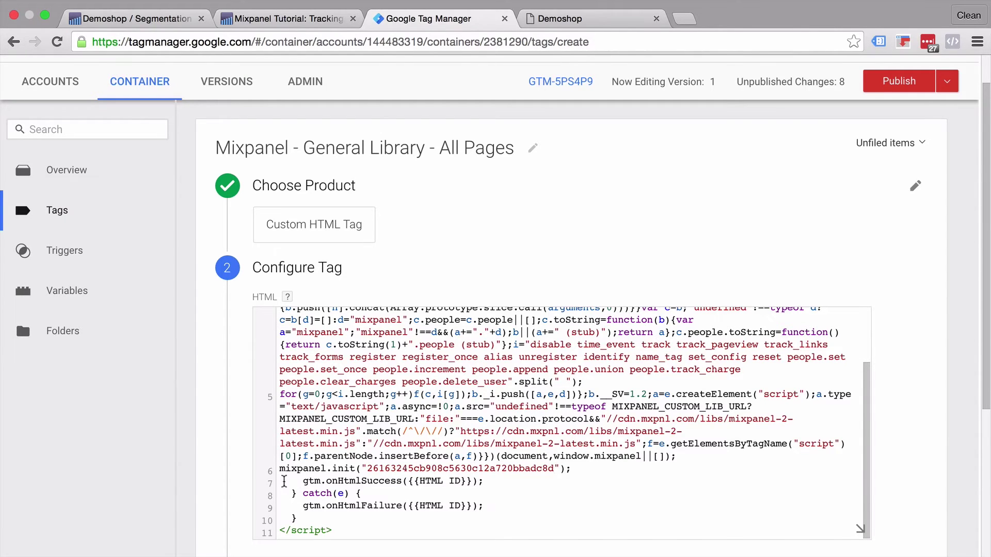
pyautogui.scroll(-3, 244, 461)
pyautogui.scroll(-2, 244, 461)
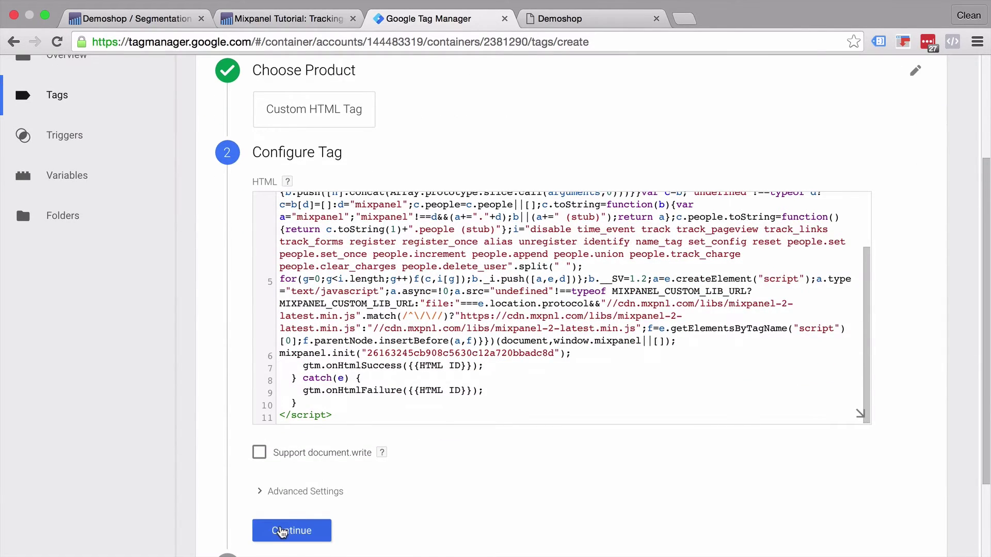
# Step: Give the library tag the All Pages trigger and create it
pyautogui.click(283, 530)
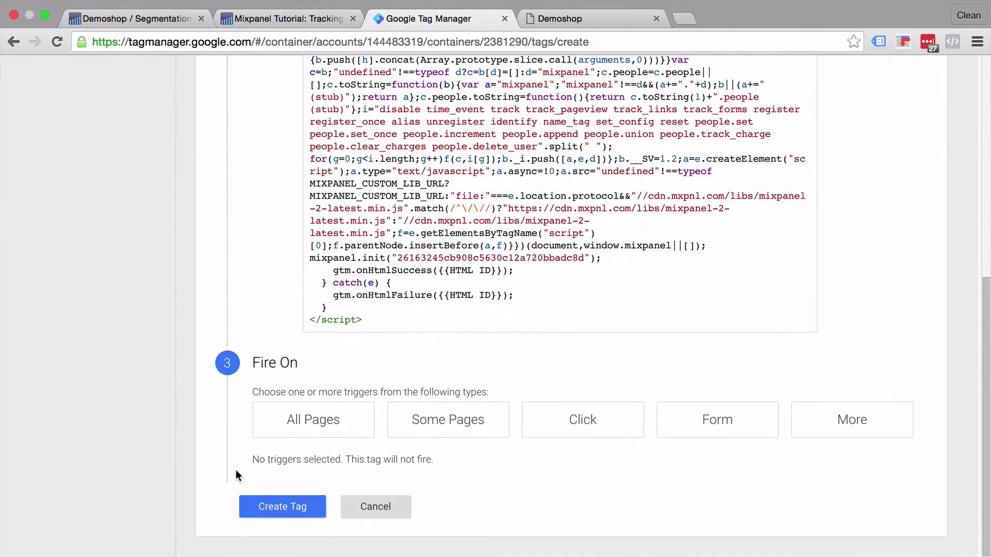
pyautogui.click(344, 428)
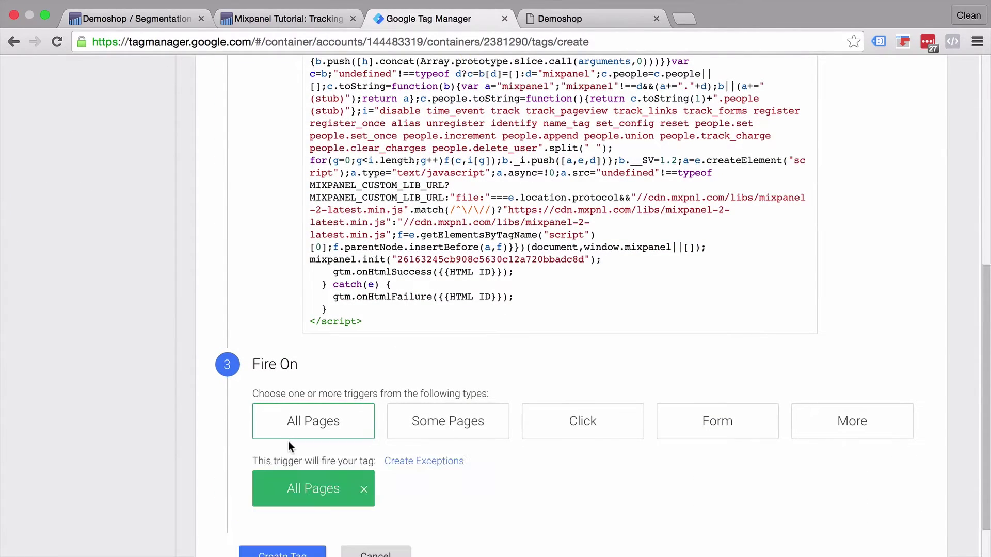
pyautogui.click(282, 510)
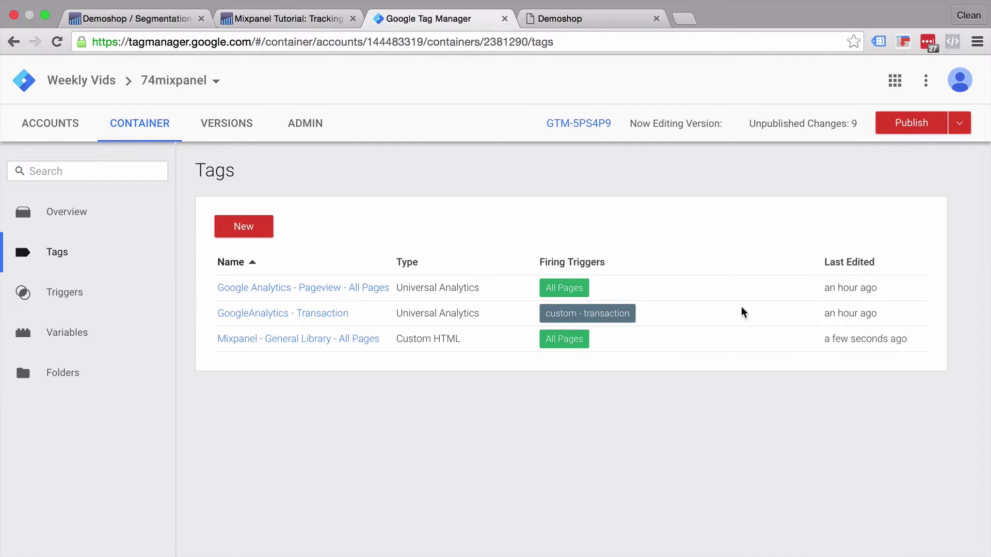
# Step: Start Preview mode and reload Demoshop to confirm the library tag fired 1 time
pyautogui.click(959, 123)
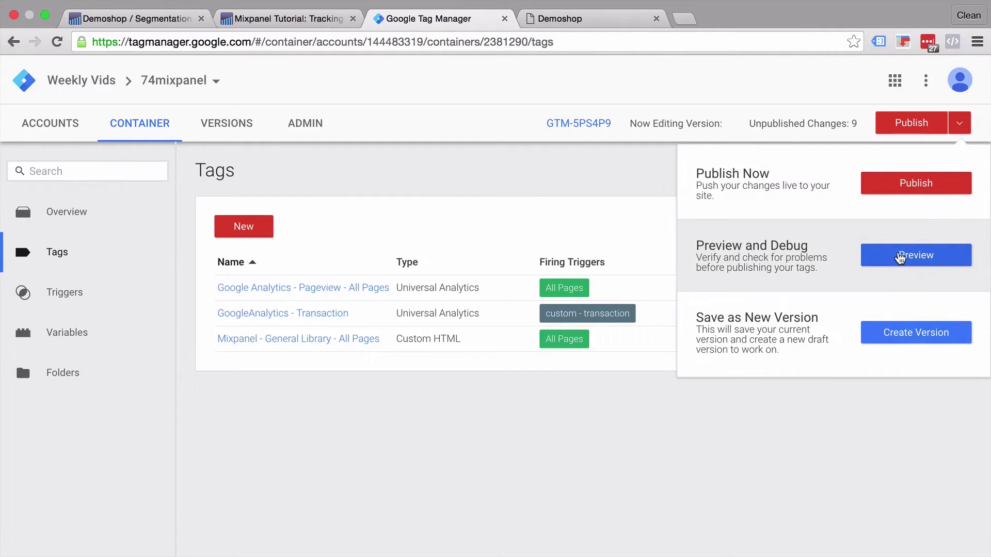
pyautogui.click(900, 256)
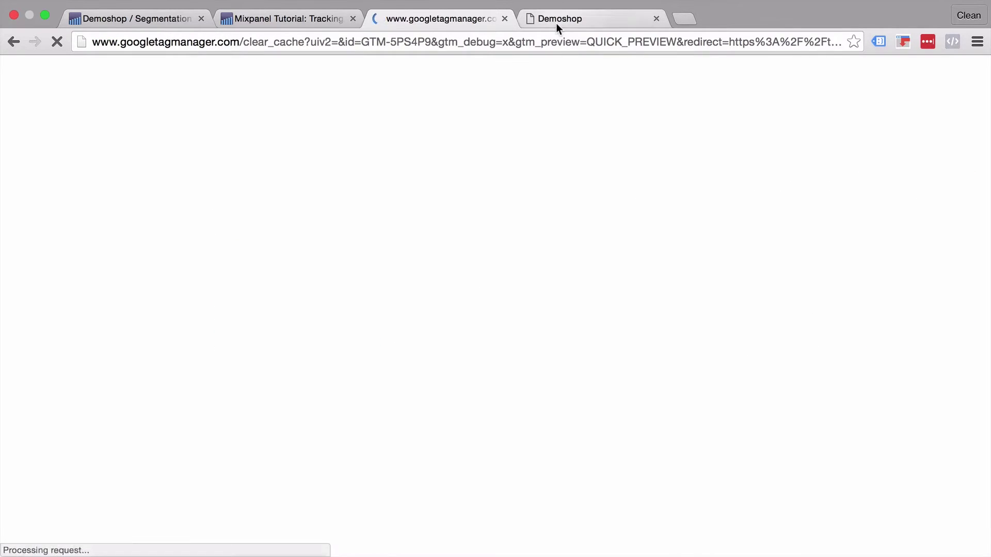
pyautogui.click(555, 23)
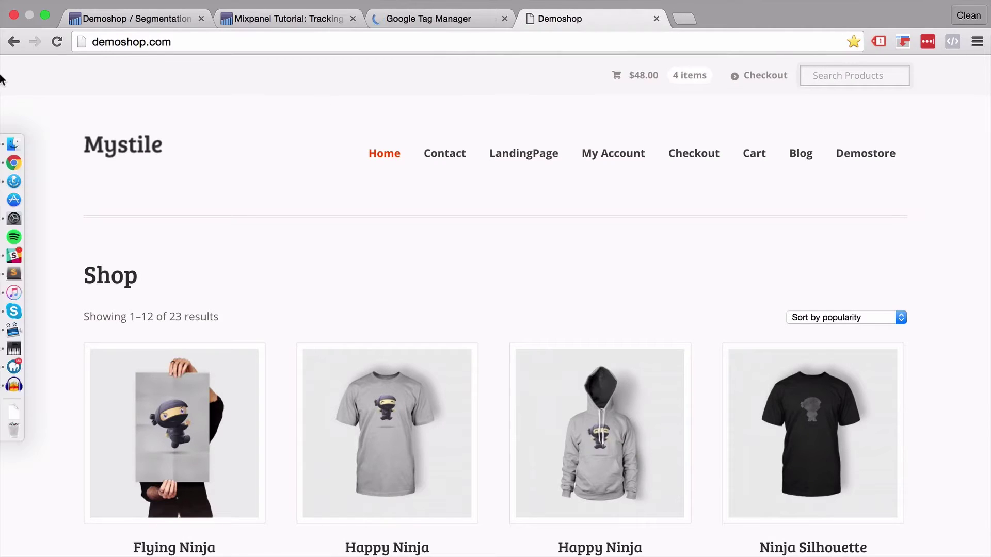
pyautogui.click(55, 44)
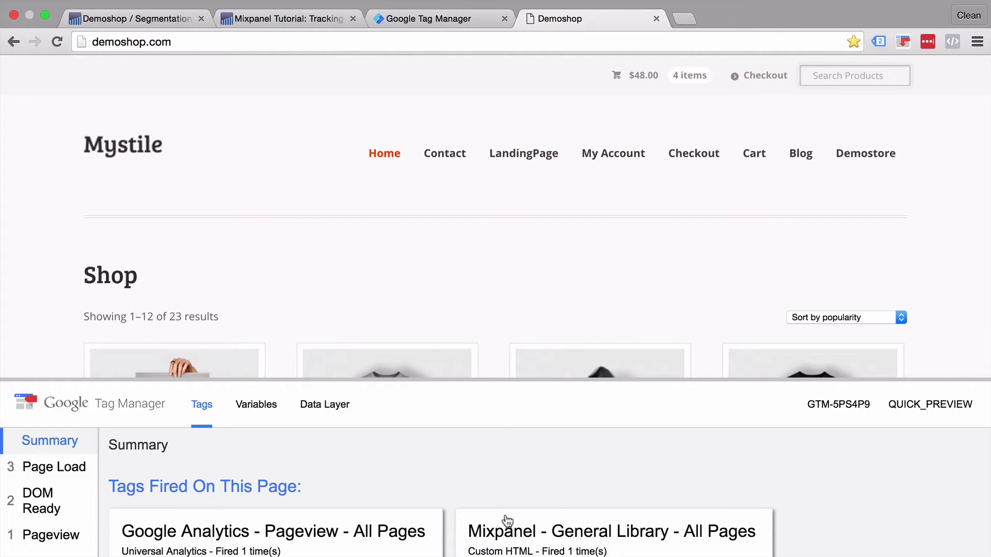
pyautogui.scroll(-1, 505, 468)
pyautogui.scroll(-1, 507, 468)
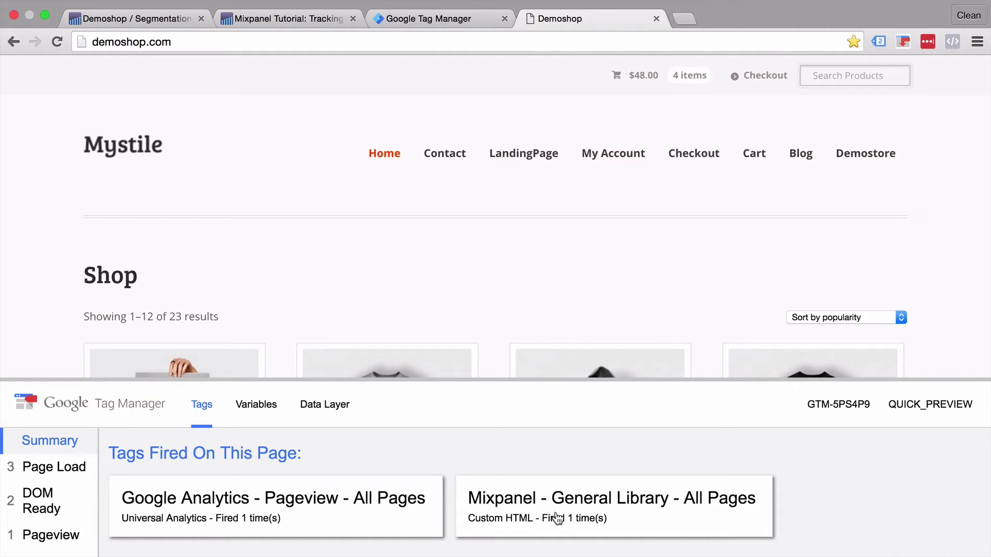
# Step: Create a new Custom HTML tag named 'Mixpanel - track - Pageview', leaving its HTML empty
pyautogui.click(412, 19)
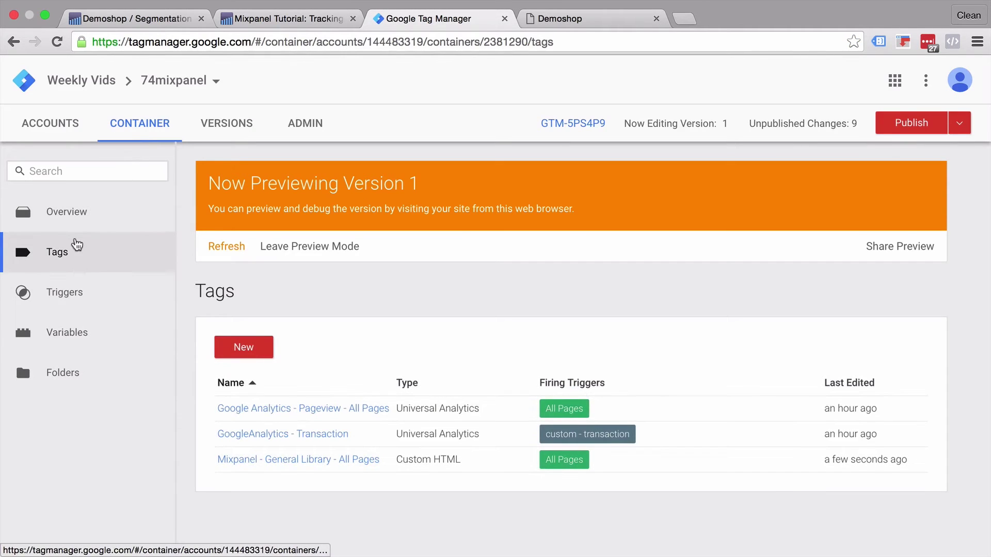
pyautogui.click(93, 245)
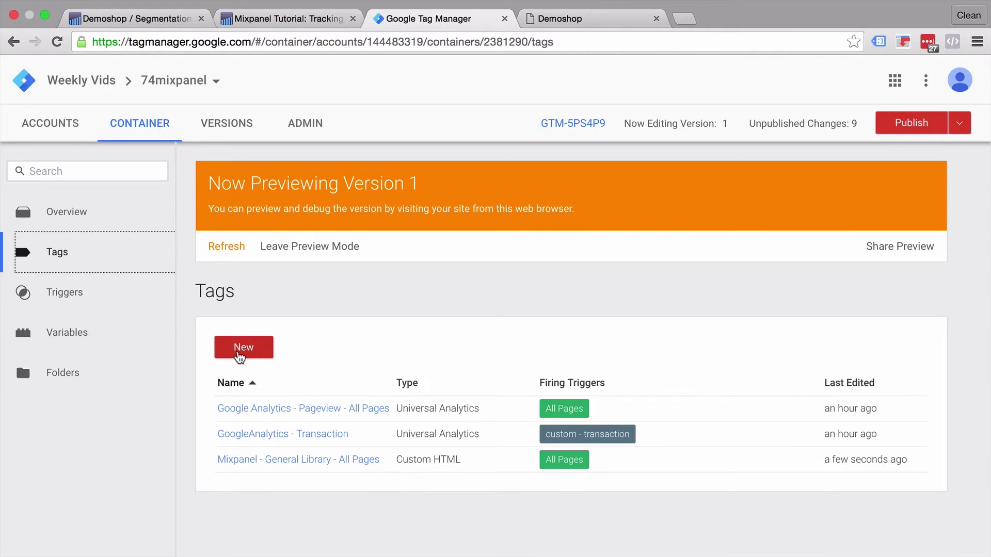
pyautogui.click(240, 349)
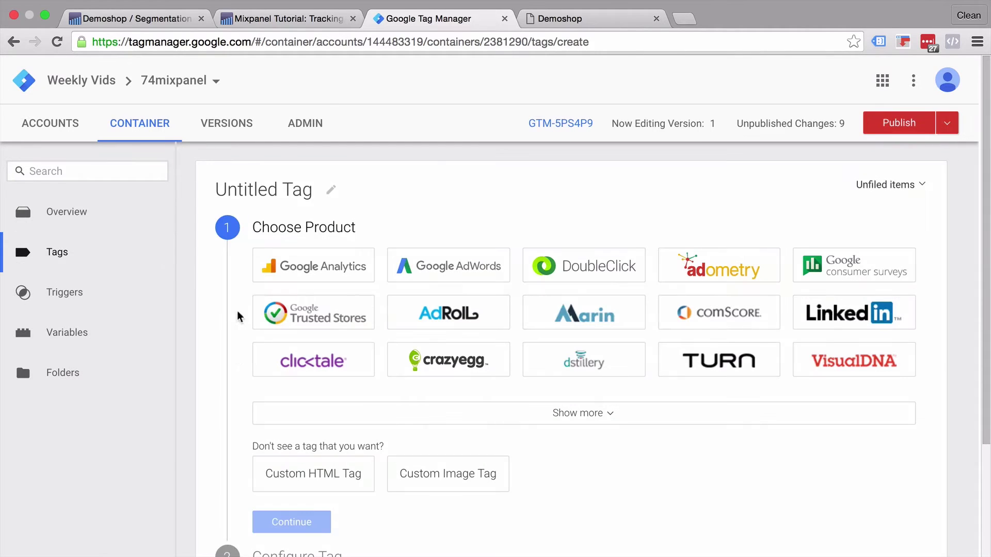
pyautogui.click(239, 187)
pyautogui.write('Mi')
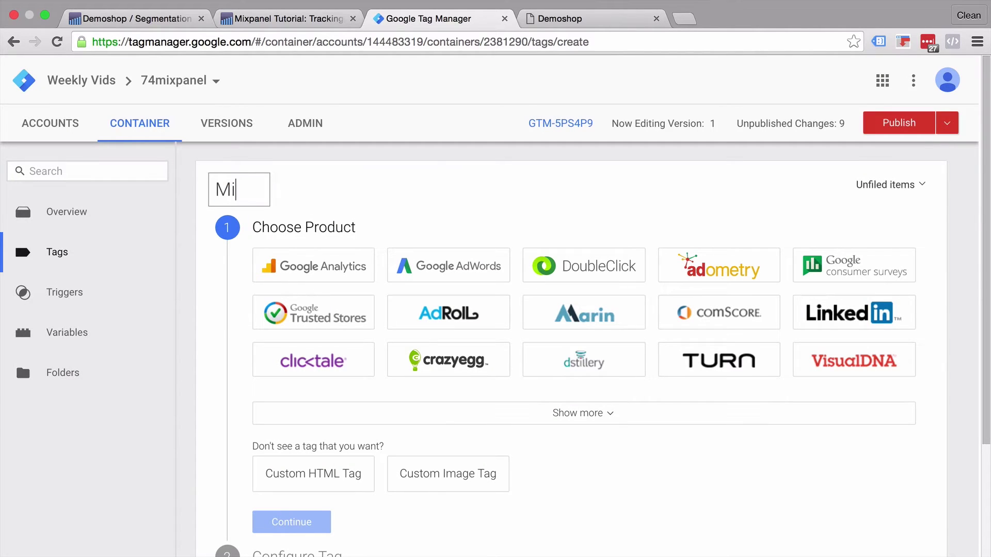
pyautogui.write('zp')
pyautogui.press('BackSpace')
pyautogui.press('BackSpace')
pyautogui.write('xpanel')
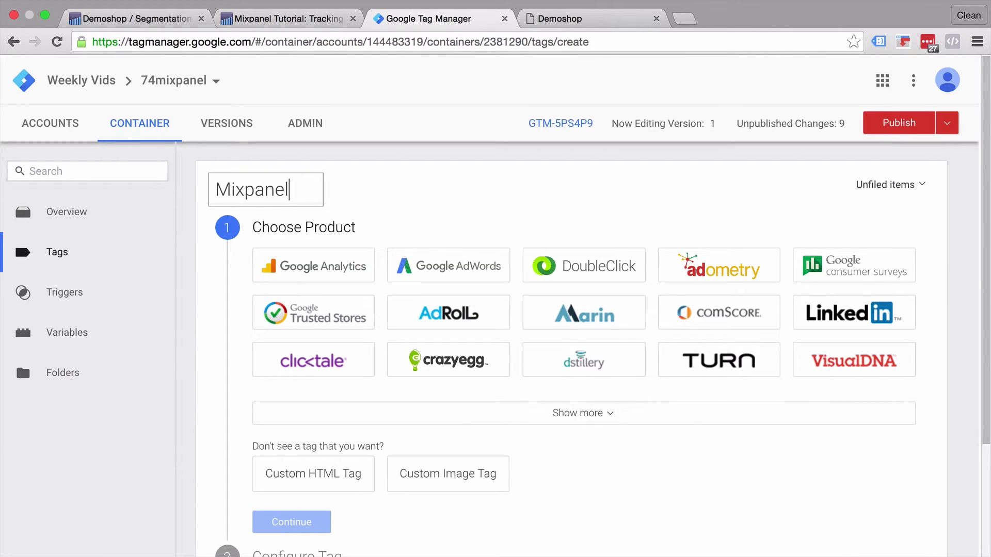
pyautogui.write(' - track - ')
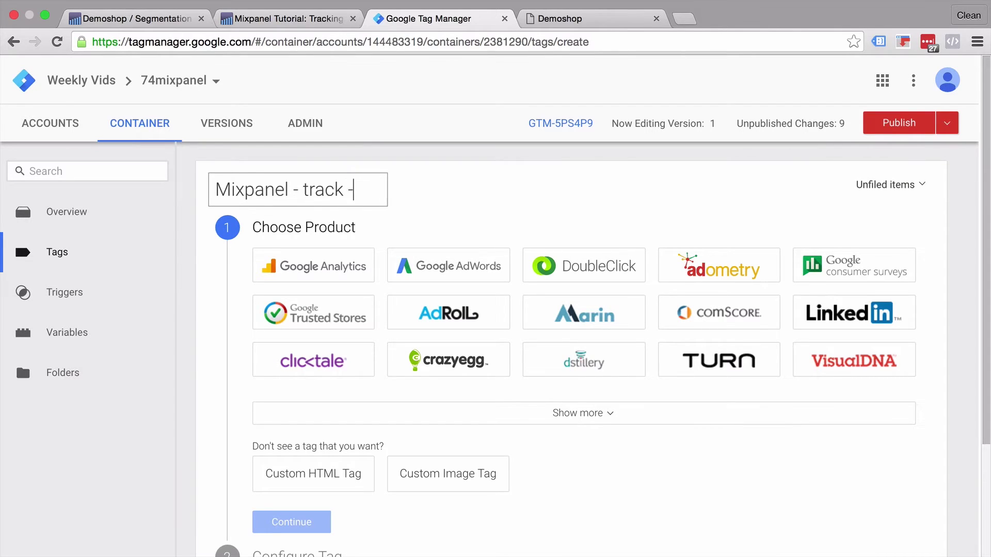
pyautogui.write('Pageview')
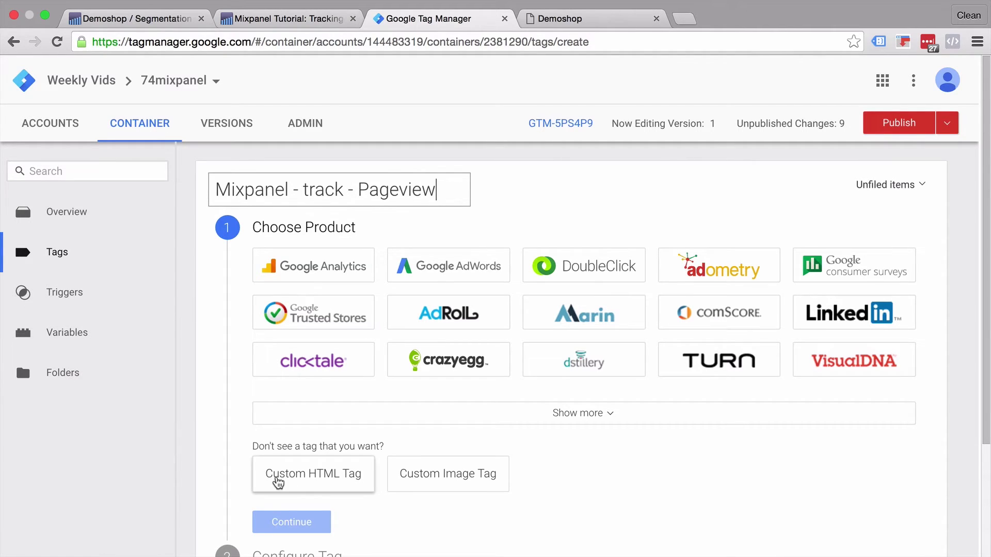
pyautogui.click(276, 480)
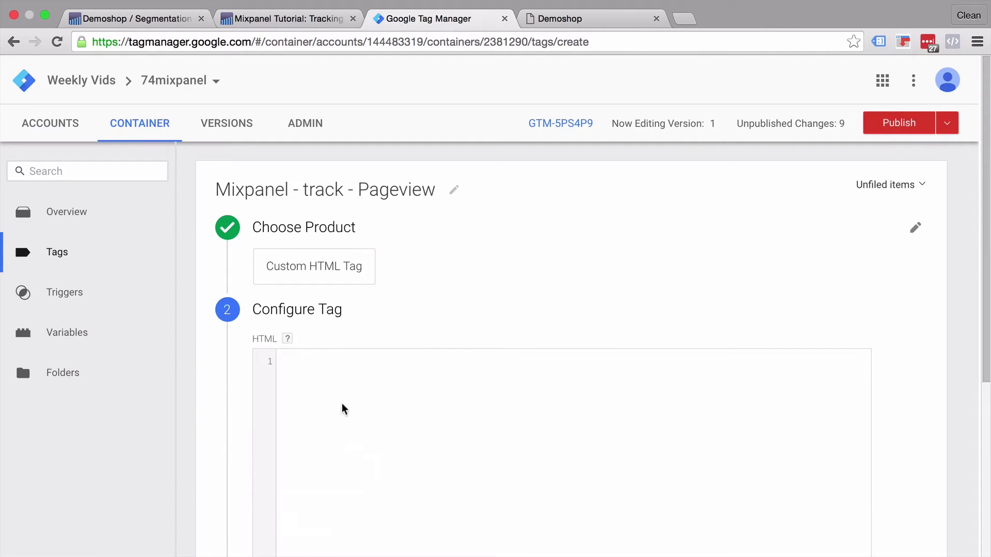
pyautogui.scroll(-3, 199, 383)
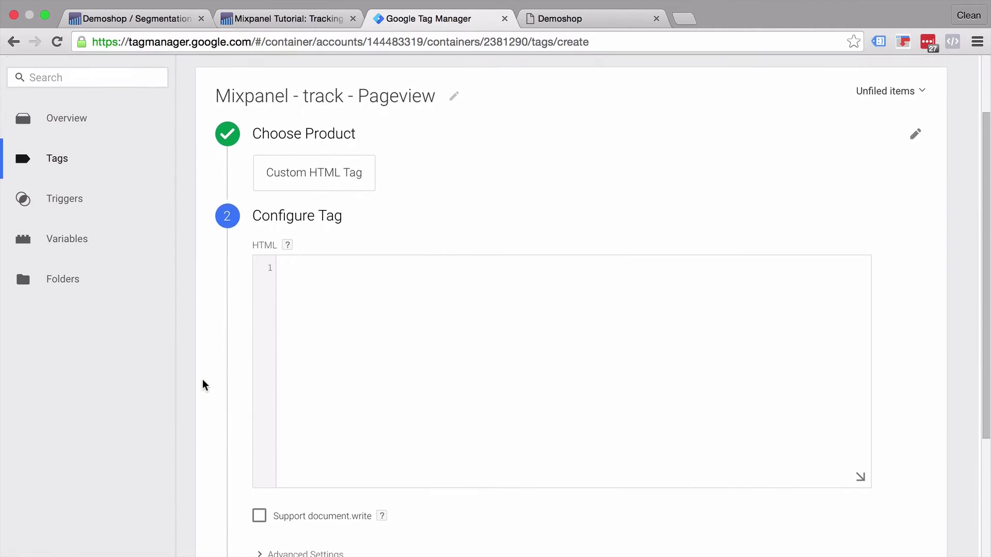
# Step: Copy the mixpanel.track "Video played" example script from the tutorial's Track an event section
pyautogui.click(257, 21)
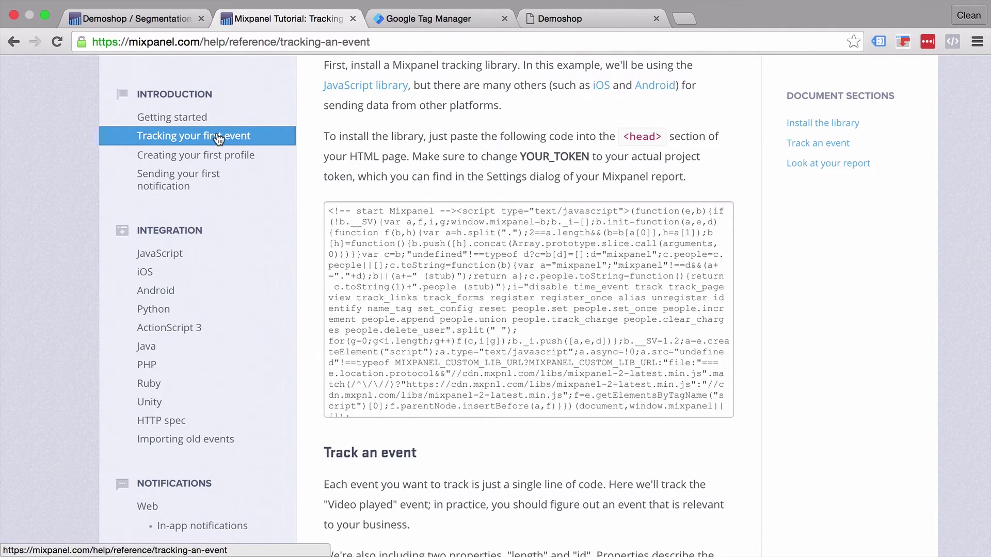
pyautogui.scroll(-6, 306, 311)
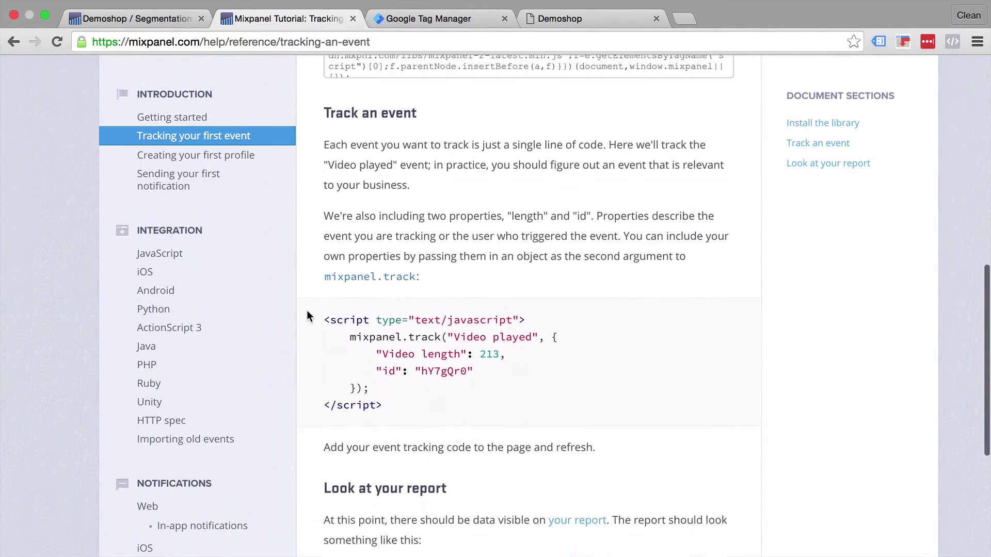
pyautogui.scroll(-2, 307, 316)
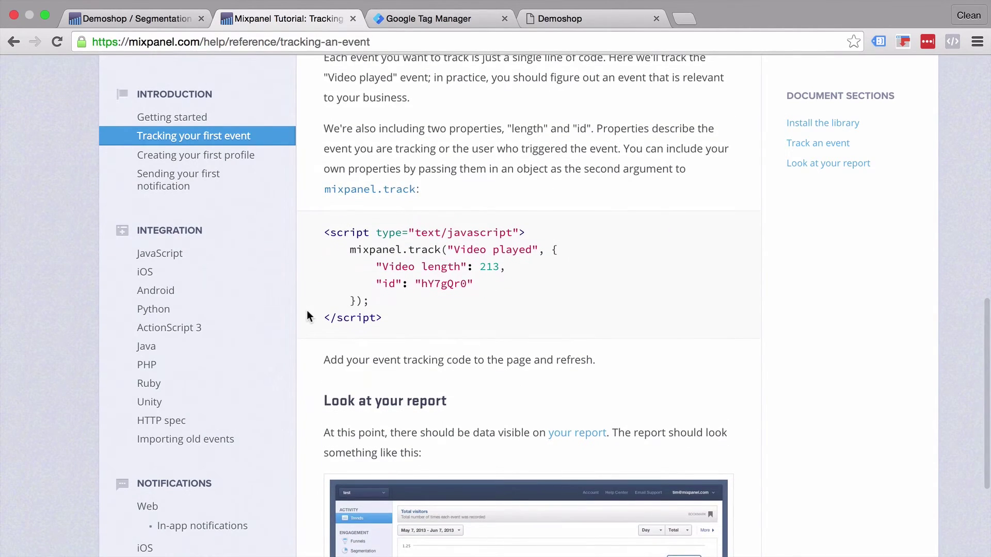
pyautogui.moveTo(386, 315); pyautogui.dragTo(323, 232)
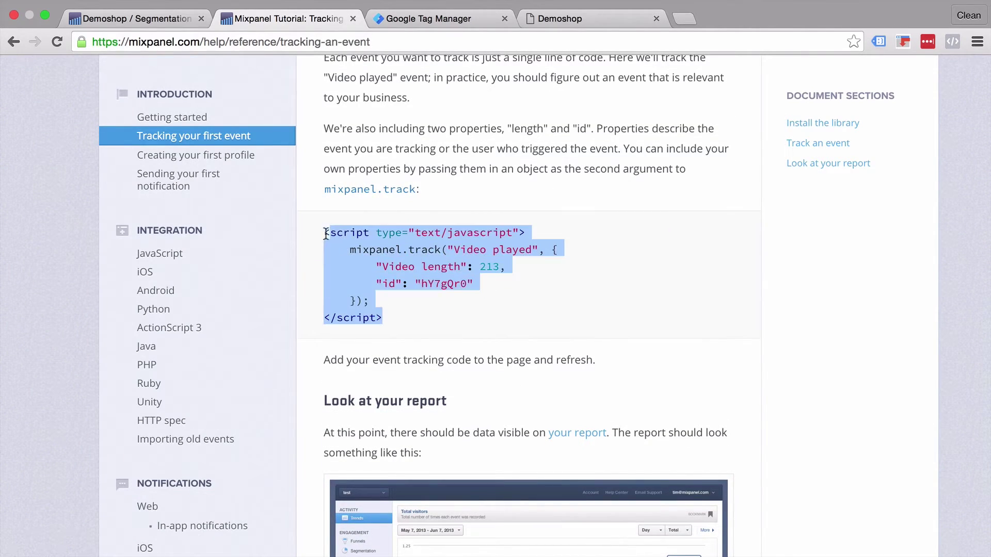
pyautogui.rightClick(368, 246)
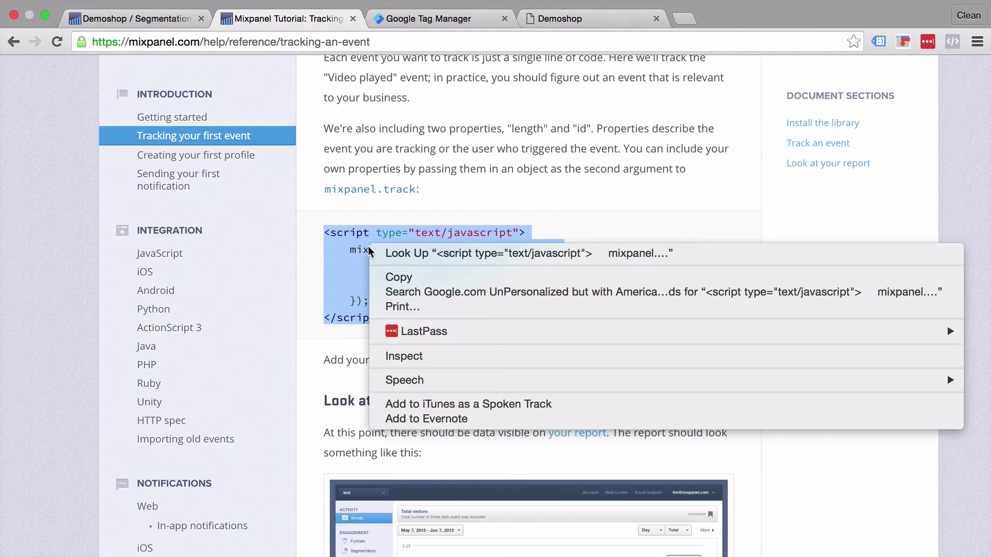
pyautogui.click(393, 277)
# Step: Paste the example script into the Pageview tag's HTML and rename the event to 'Pageview'
pyautogui.click(465, 20)
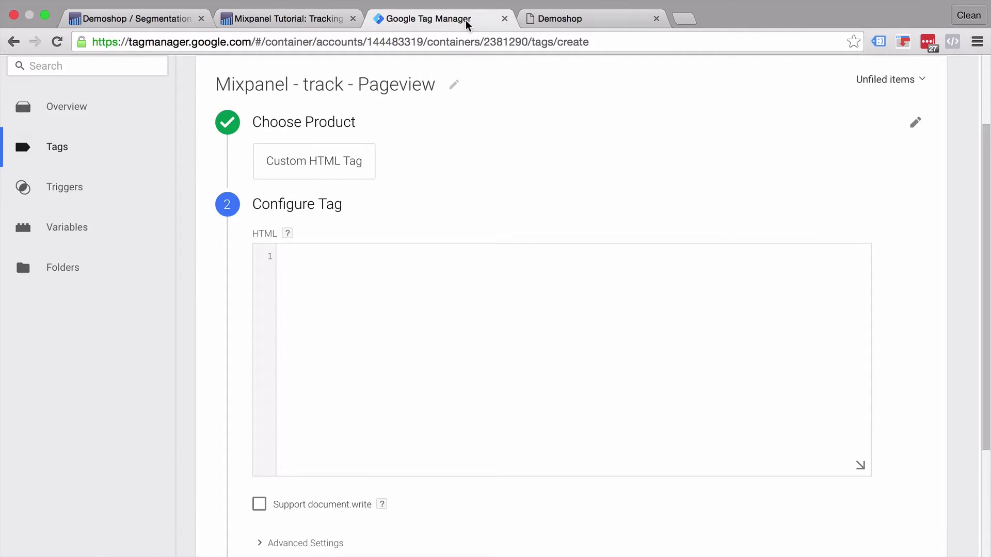
pyautogui.rightClick(423, 299)
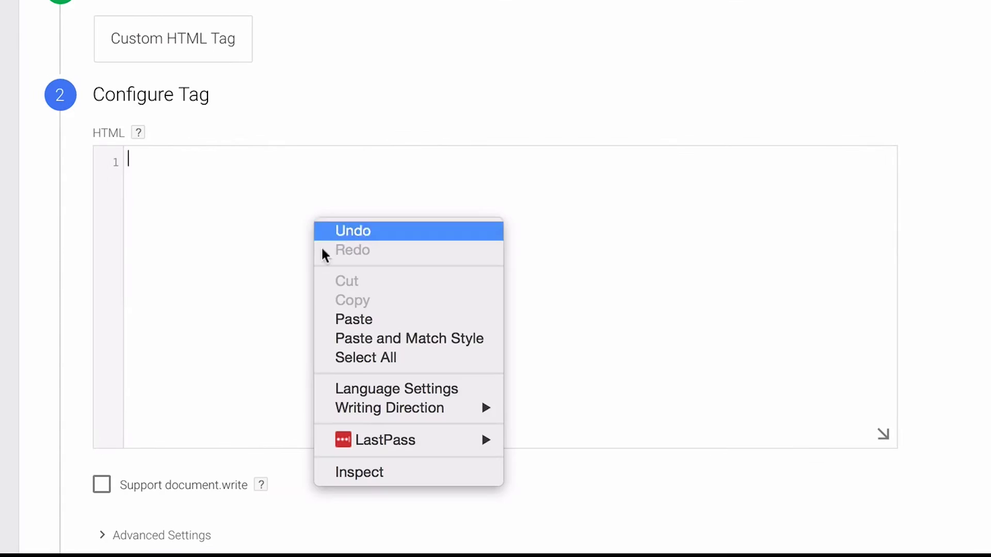
pyautogui.click(404, 319)
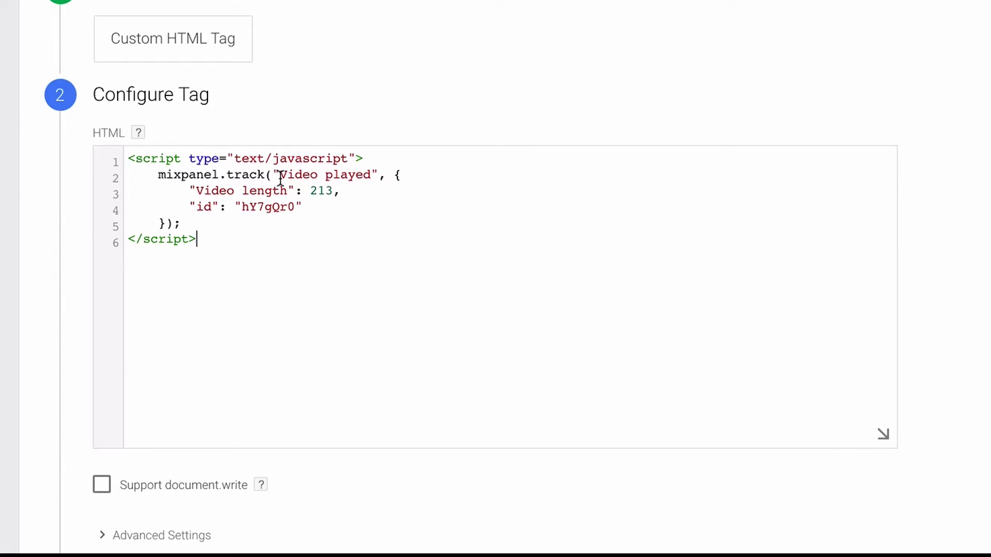
pyautogui.moveTo(279, 178); pyautogui.dragTo(369, 177)
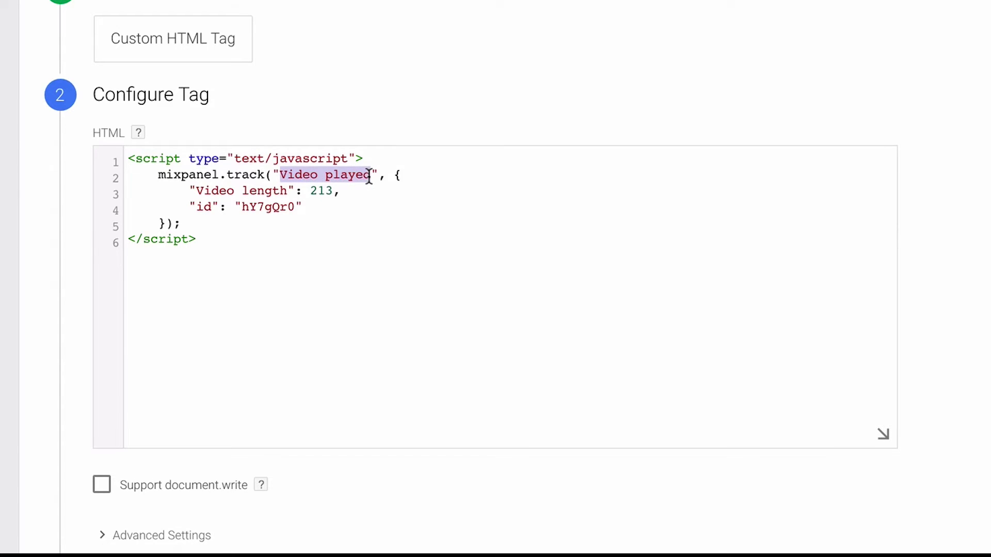
pyautogui.write('Pagevi')
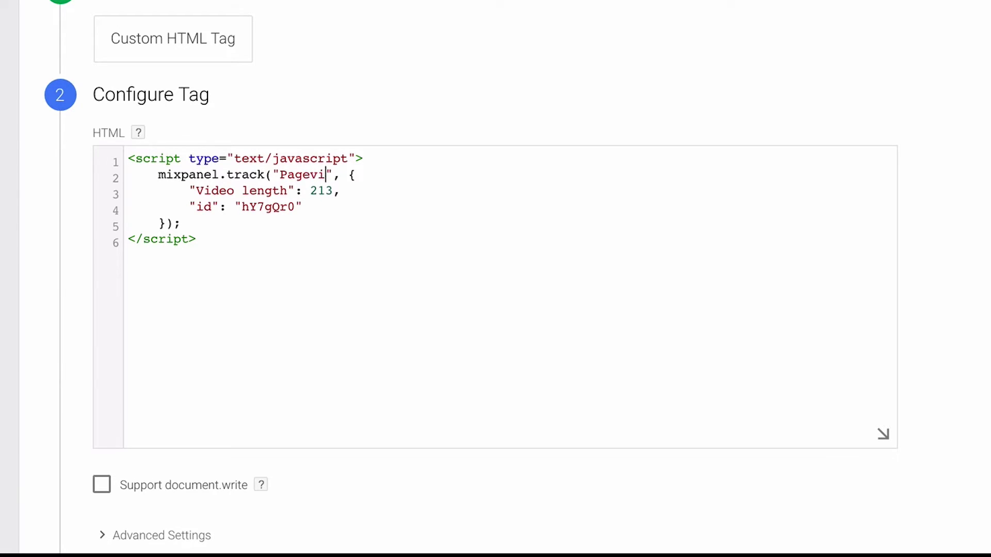
pyautogui.write('ew')
# Step: Rename the property to 'Page Path', delete the id line, and set its value to {{Page Path}}
pyautogui.moveTo(198, 190); pyautogui.dragTo(286, 191)
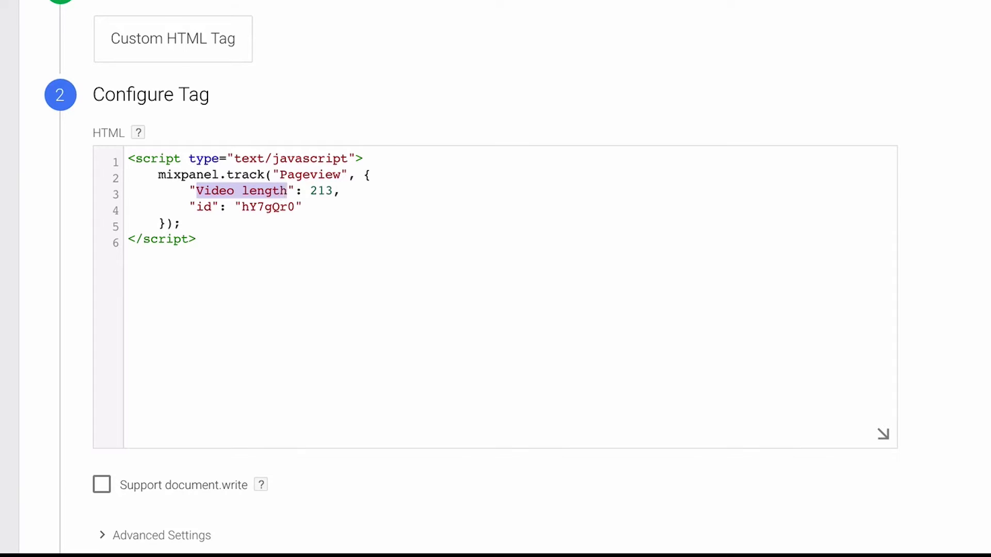
pyautogui.write('Page P')
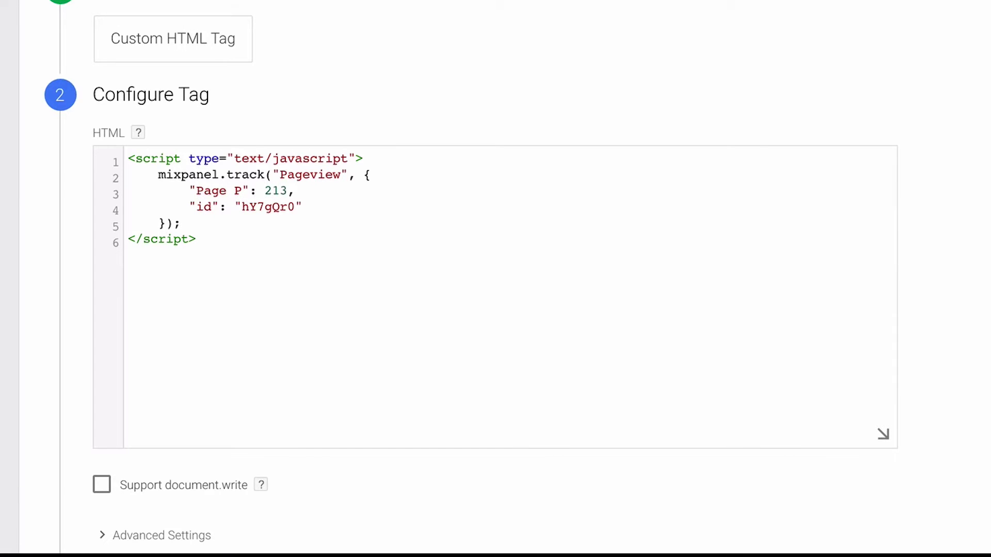
pyautogui.write('ath')
pyautogui.moveTo(181, 206); pyautogui.dragTo(392, 204)
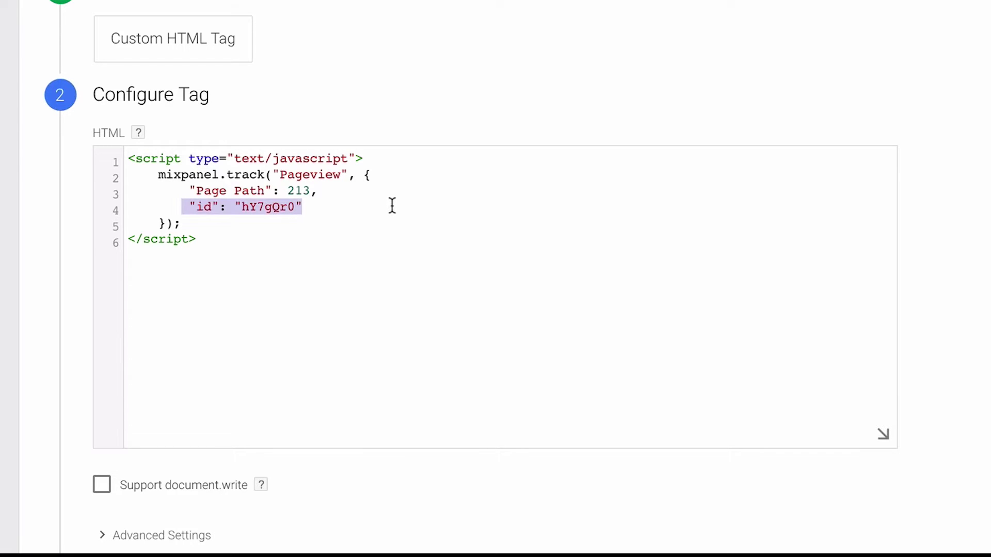
pyautogui.press('BackSpace')
pyautogui.press('BackSpace')
pyautogui.press('BackSpace')
pyautogui.press('BackSpace')
pyautogui.press('BackSpace')
pyautogui.press('BackSpace')
pyautogui.press('BackSpace')
pyautogui.press('BackSpace')
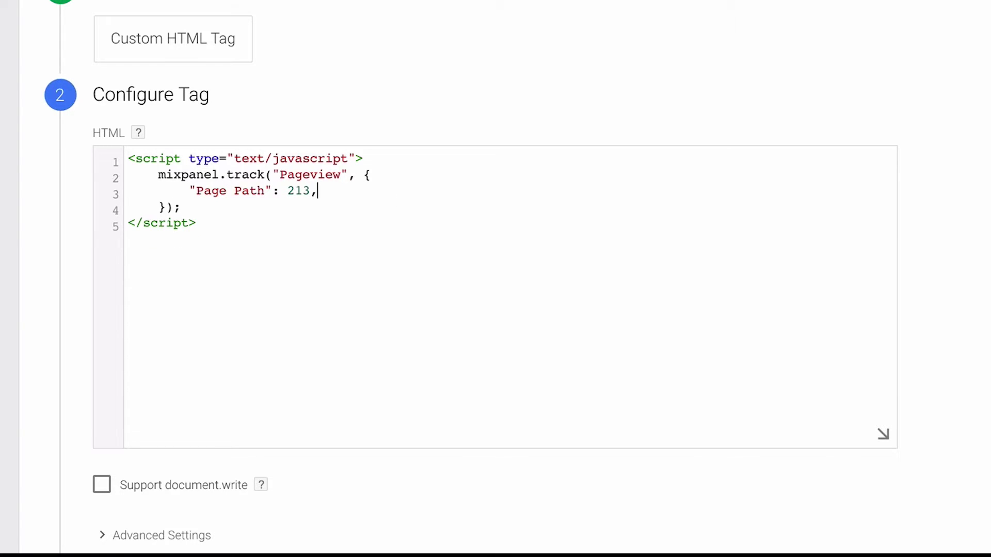
pyautogui.doubleClick(300, 192)
pyautogui.write('{{}')
pyautogui.click(302, 191)
pyautogui.write('Page Path')
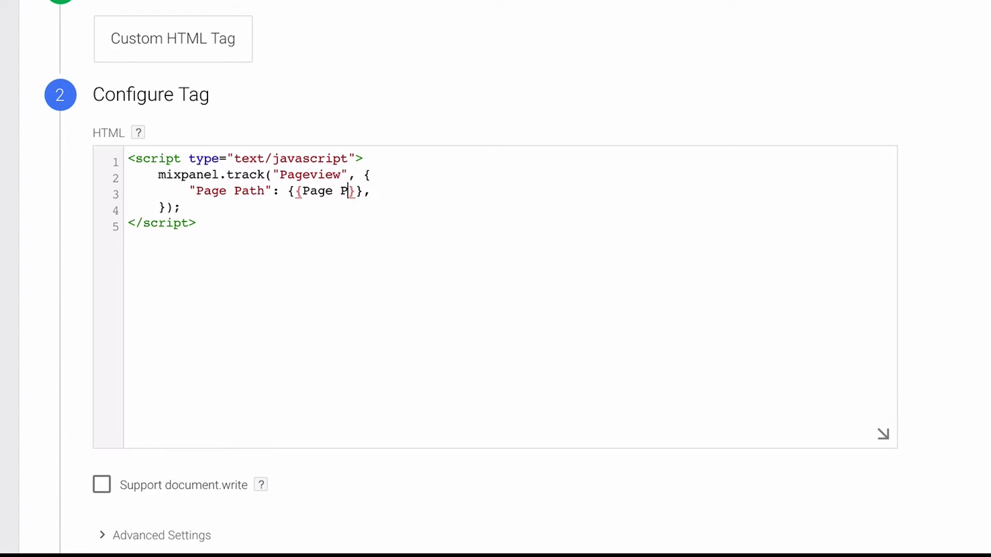
pyautogui.scroll(-3, 338, 241)
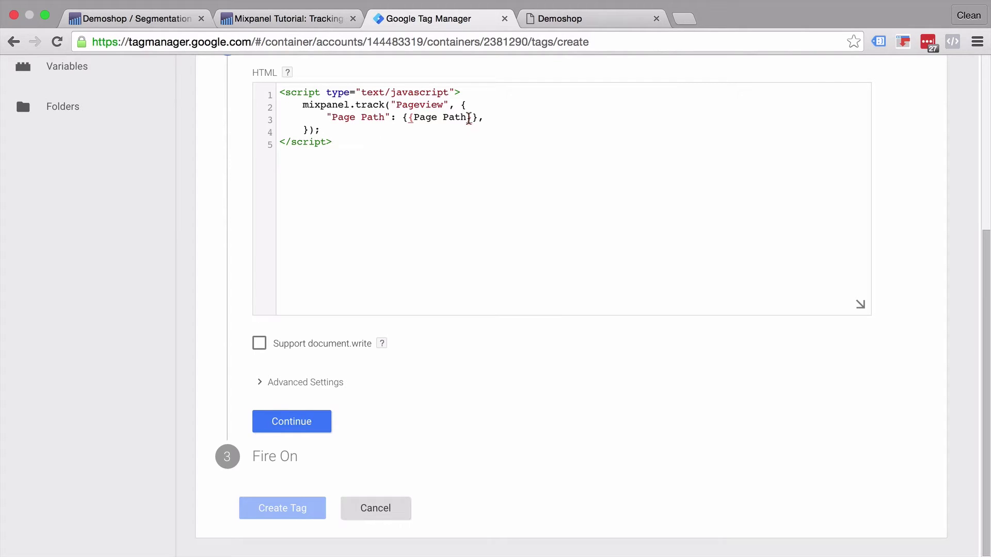
pyautogui.click(483, 118)
pyautogui.press('BackSpace')
# Step: Under Advanced Settings > Tag Sequencing, fire Mixpanel - General Library - All Pages first, then continue
pyautogui.click(259, 388)
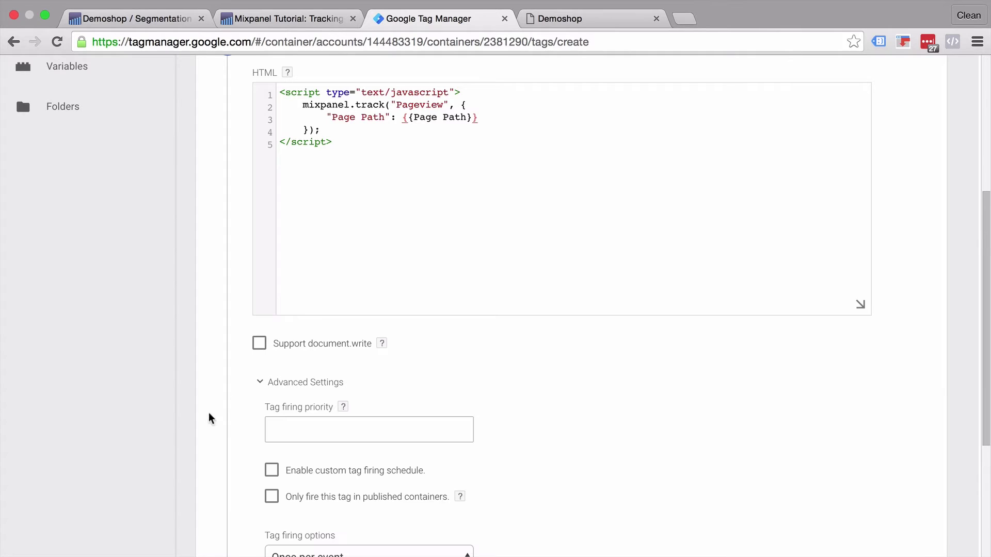
pyautogui.scroll(-5, 206, 420)
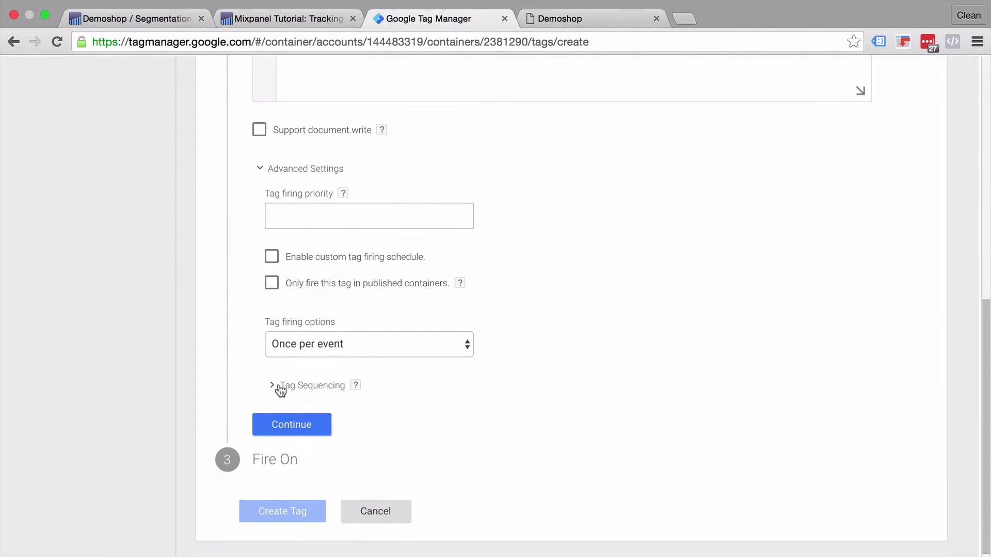
pyautogui.click(281, 387)
pyautogui.scroll(-1, 309, 377)
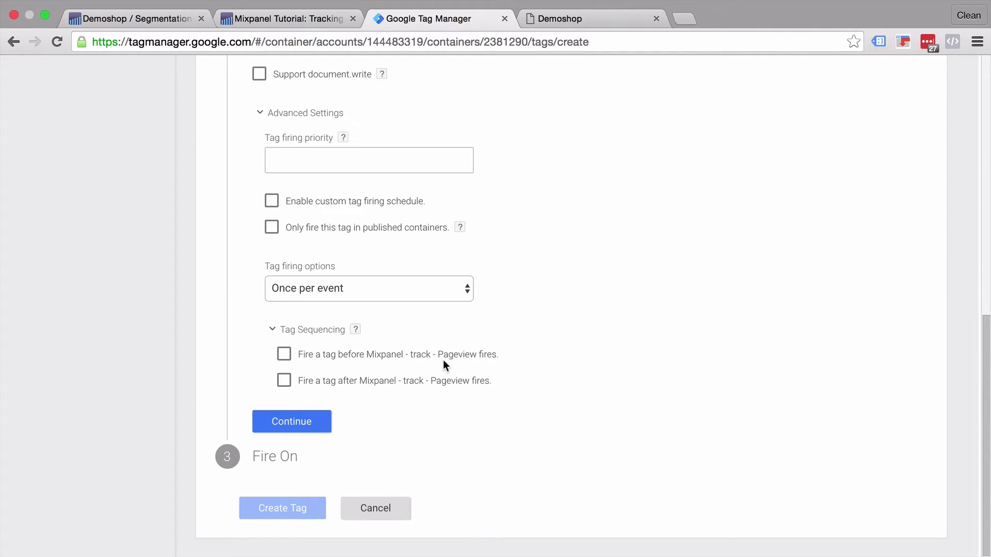
pyautogui.click(284, 355)
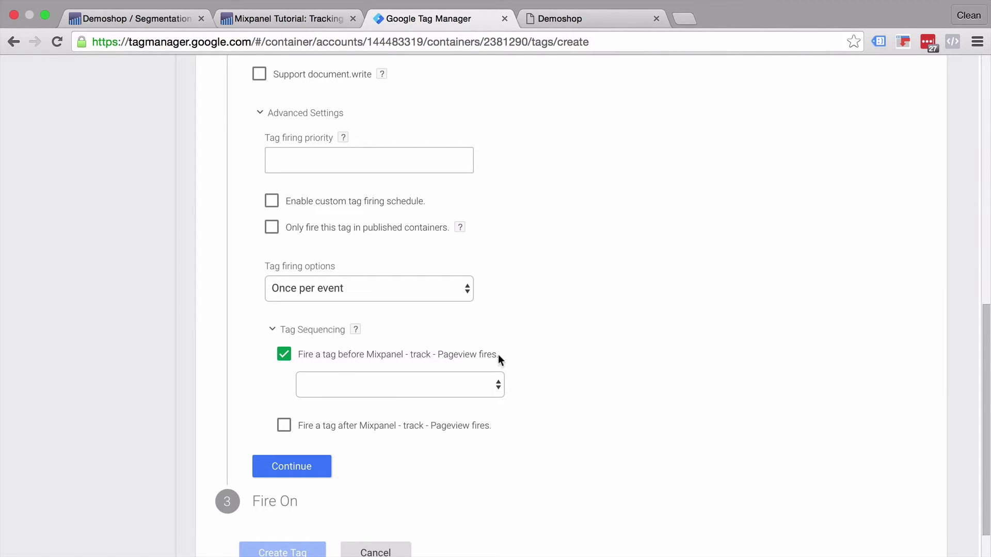
pyautogui.click(484, 385)
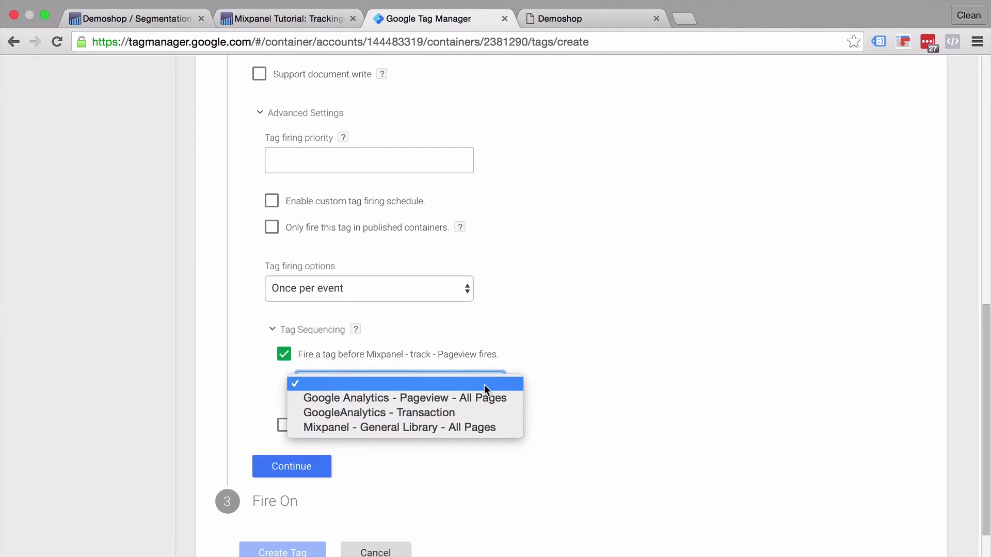
pyautogui.click(472, 427)
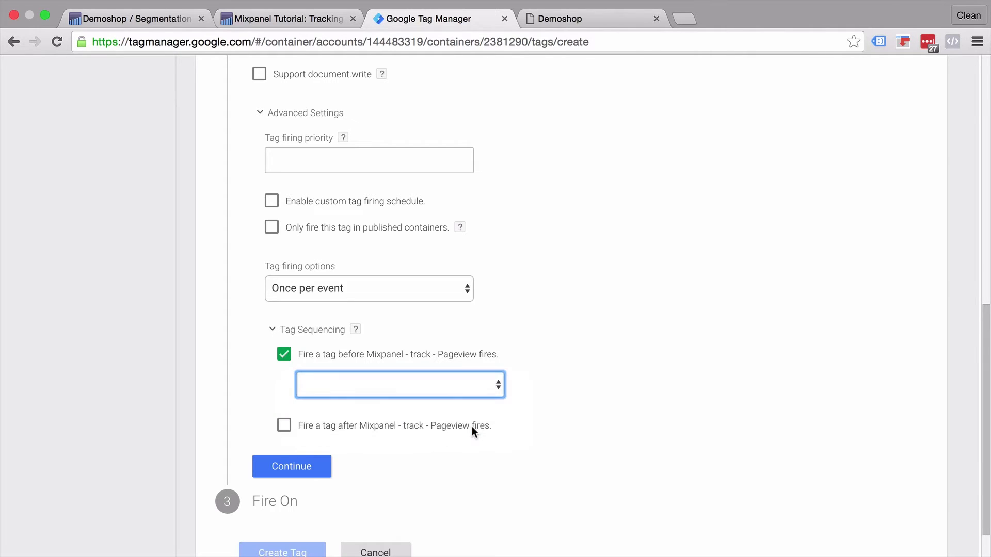
pyautogui.scroll(-2, 358, 361)
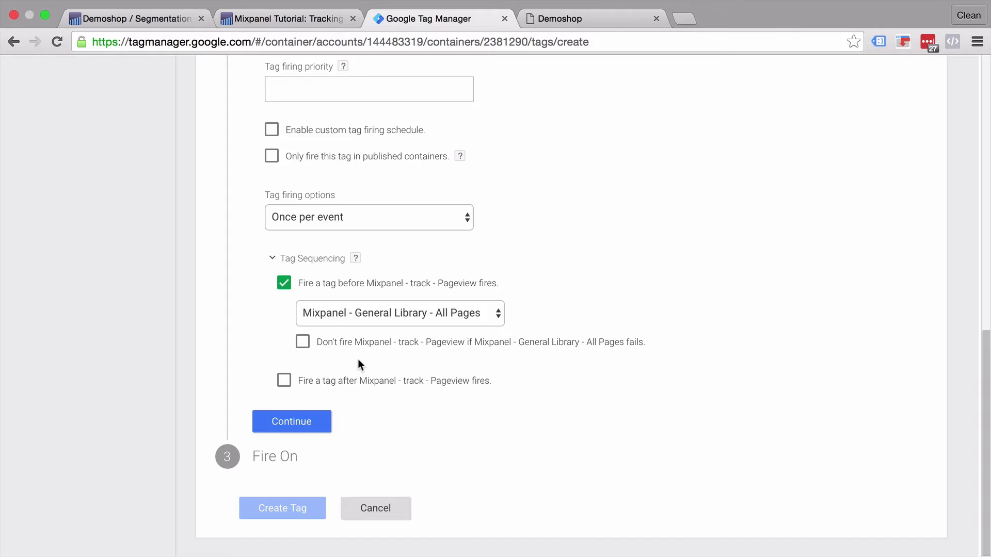
pyautogui.click(284, 422)
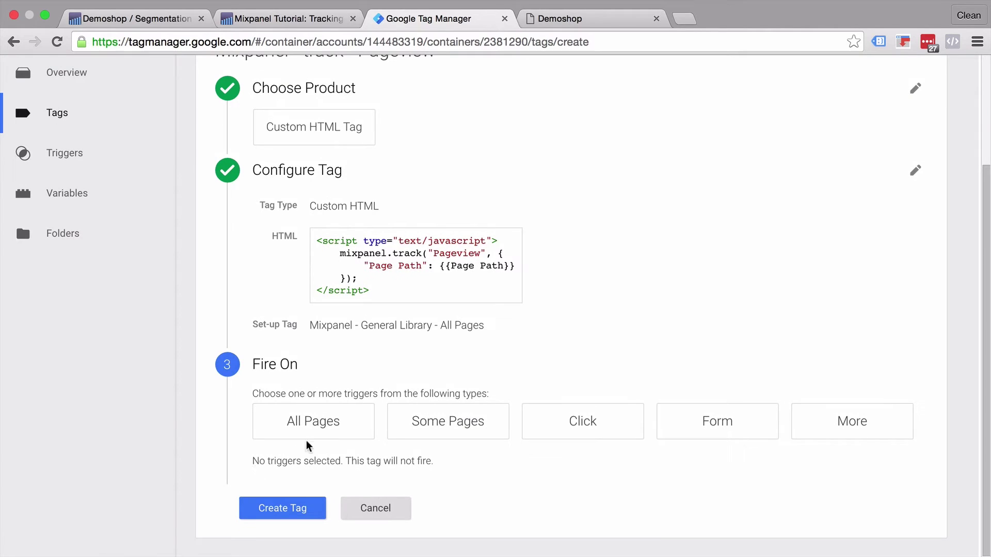
# Step: Choose the All Pages trigger, create the Pageview tag, and refresh the preview
pyautogui.click(337, 428)
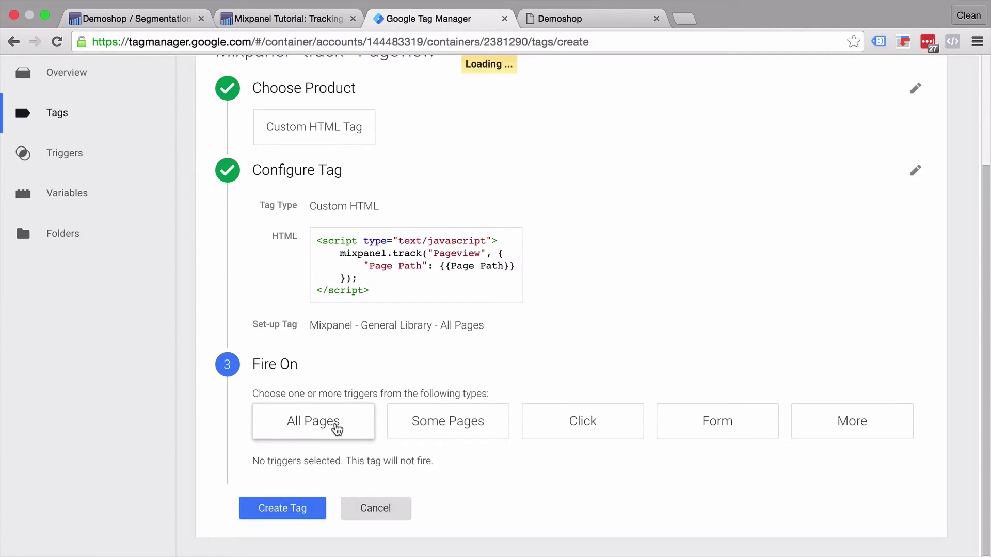
pyautogui.click(266, 509)
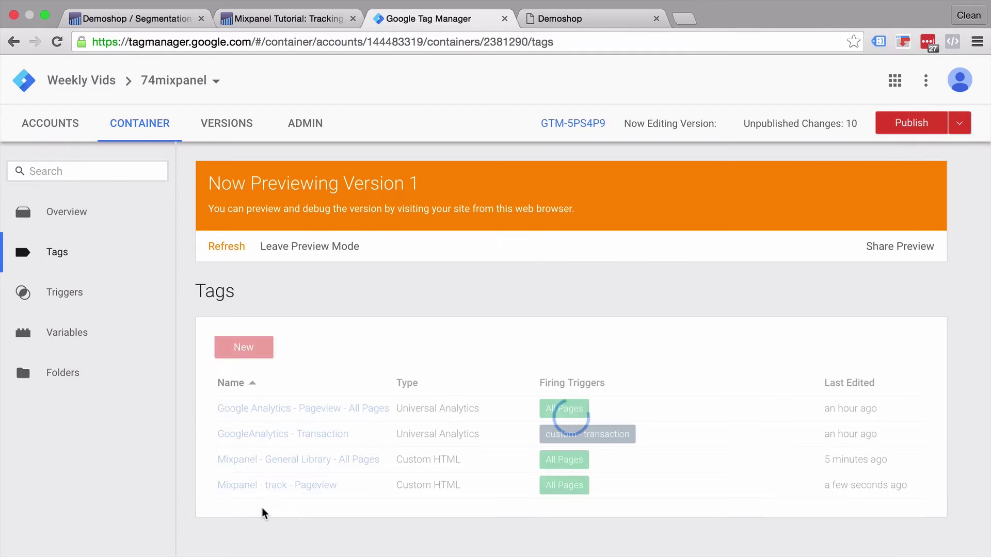
pyautogui.click(227, 247)
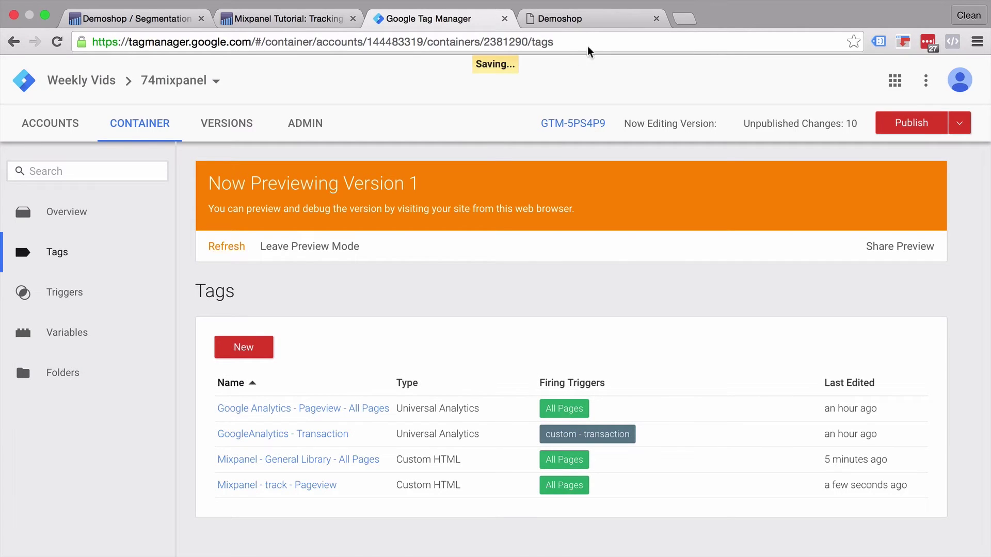
# Step: Reload Demoshop and inspect the fired Mixpanel - track - Pageview tag card in the preview pane
pyautogui.click(596, 20)
pyautogui.click(57, 42)
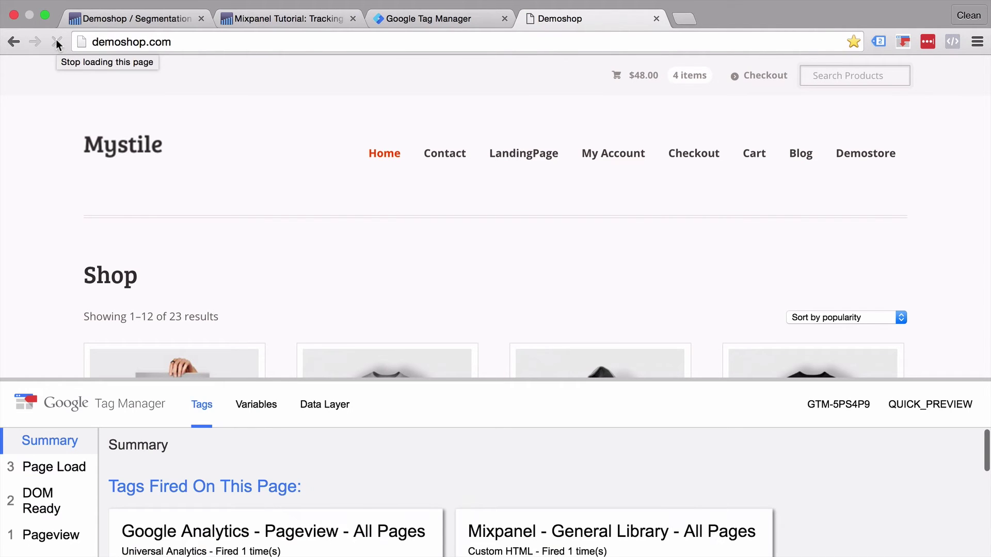
pyautogui.scroll(-3, 493, 490)
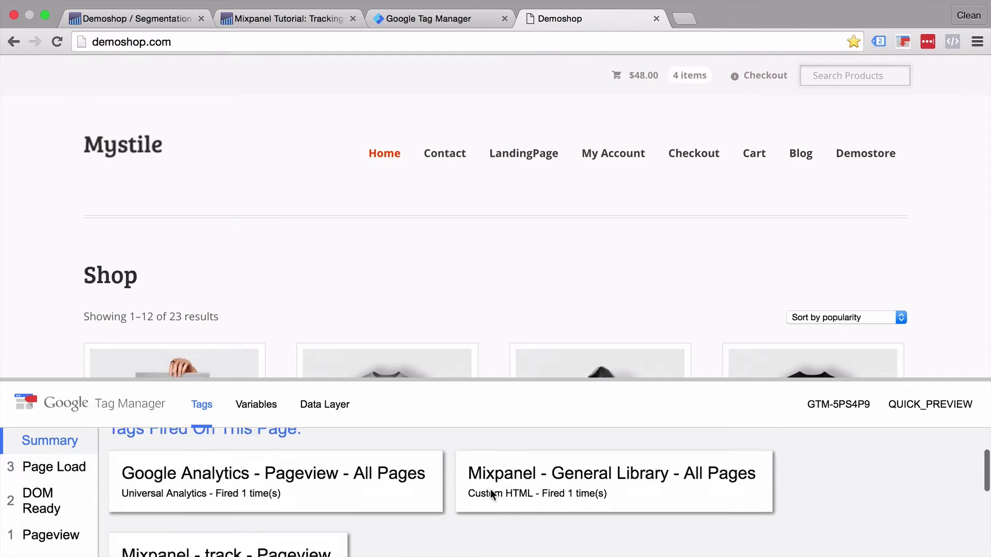
pyautogui.scroll(-3, 490, 489)
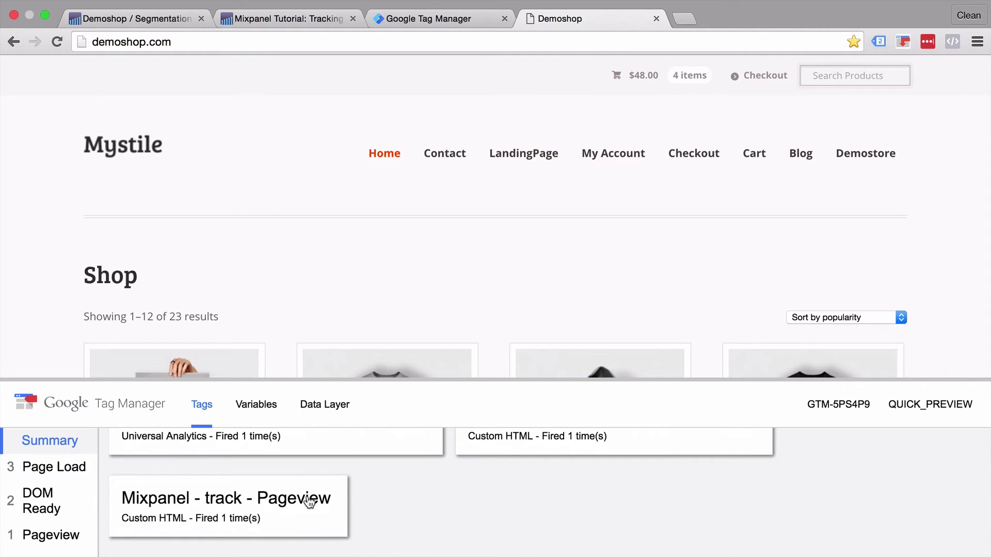
pyautogui.click(485, 255)
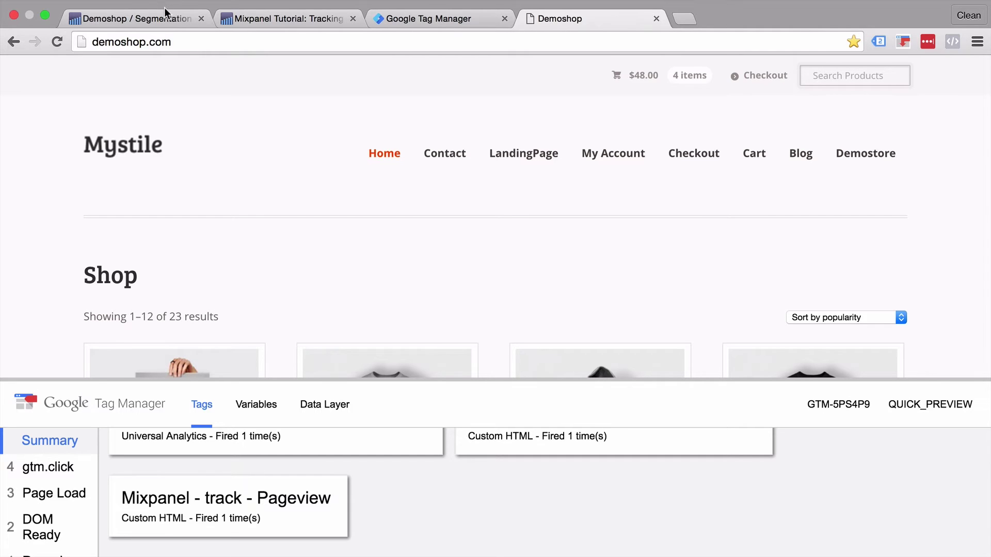
pyautogui.click(133, 16)
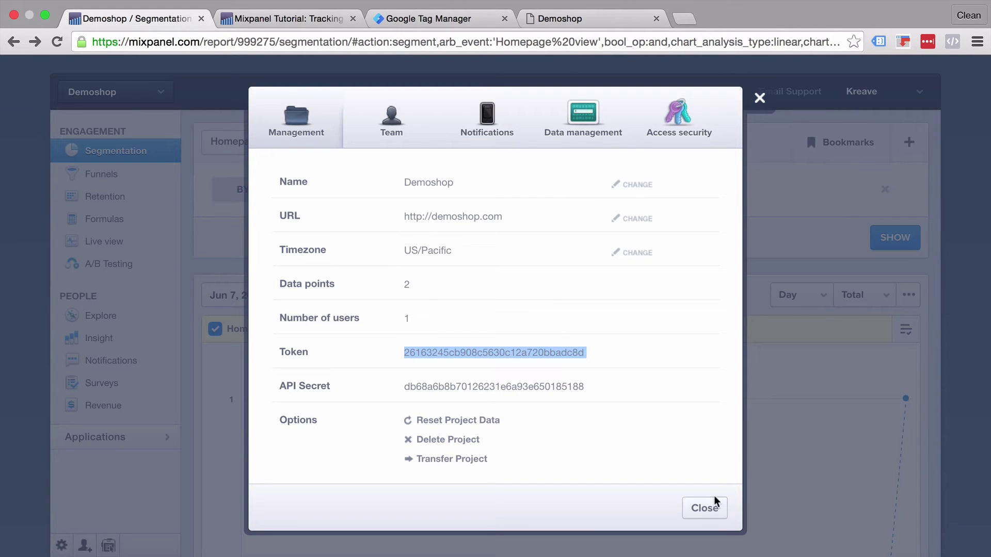
# Step: Close project settings, open Live view, and view the profile activity behind the Pageview event
pyautogui.click(705, 508)
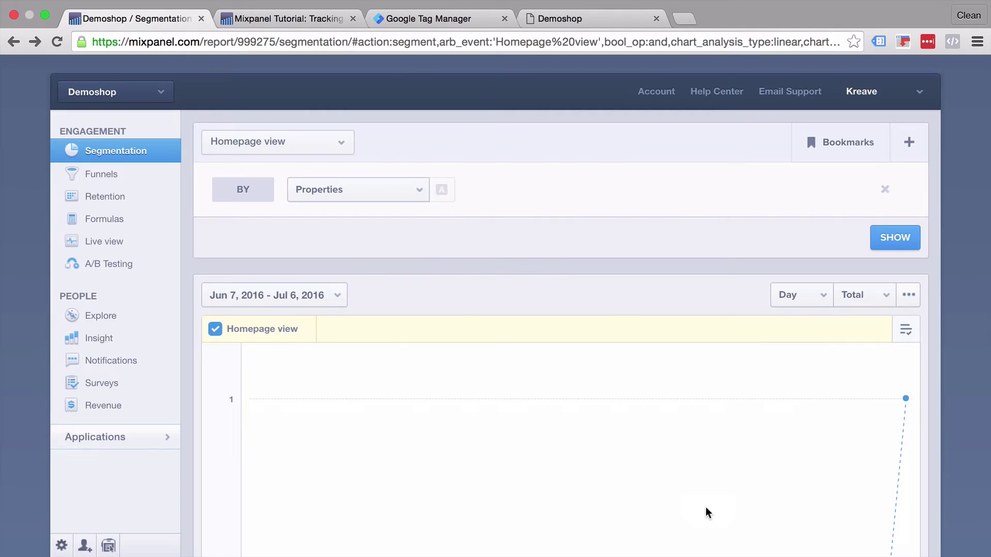
pyautogui.click(111, 246)
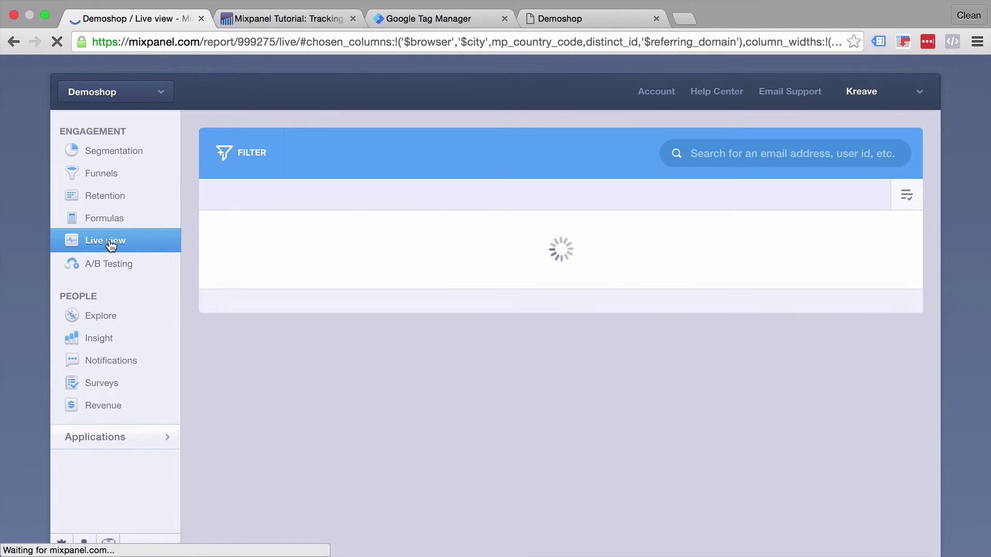
pyautogui.moveTo(273, 232)
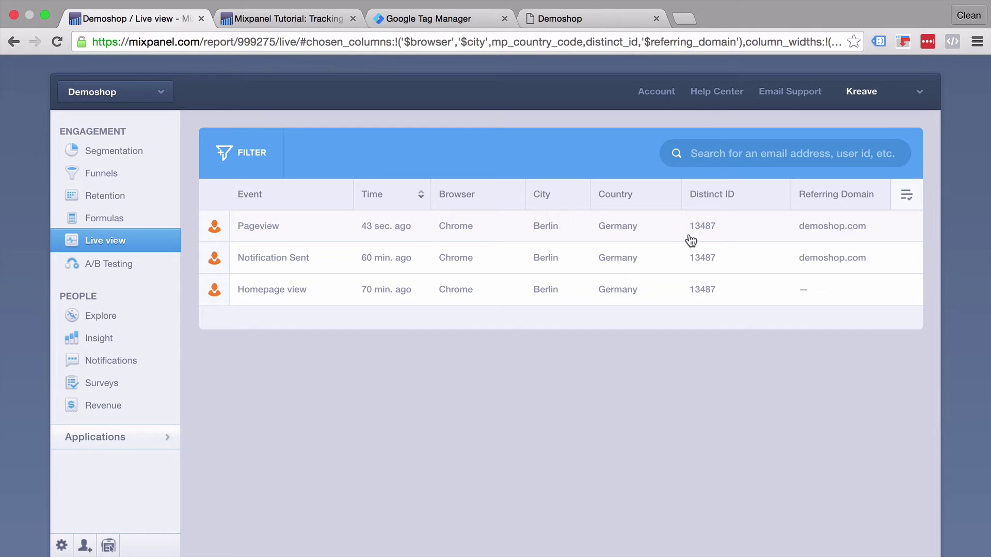
pyautogui.click(248, 233)
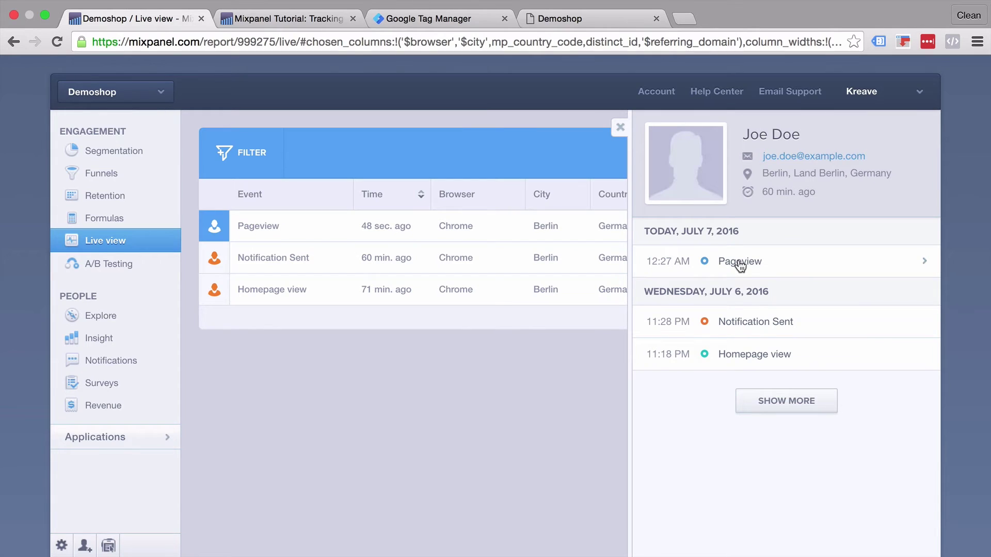
# Step: Expand the Pageview event to reveal properties such as Page Path: /, Browser: Chrome, City: Berlin
pyautogui.click(740, 263)
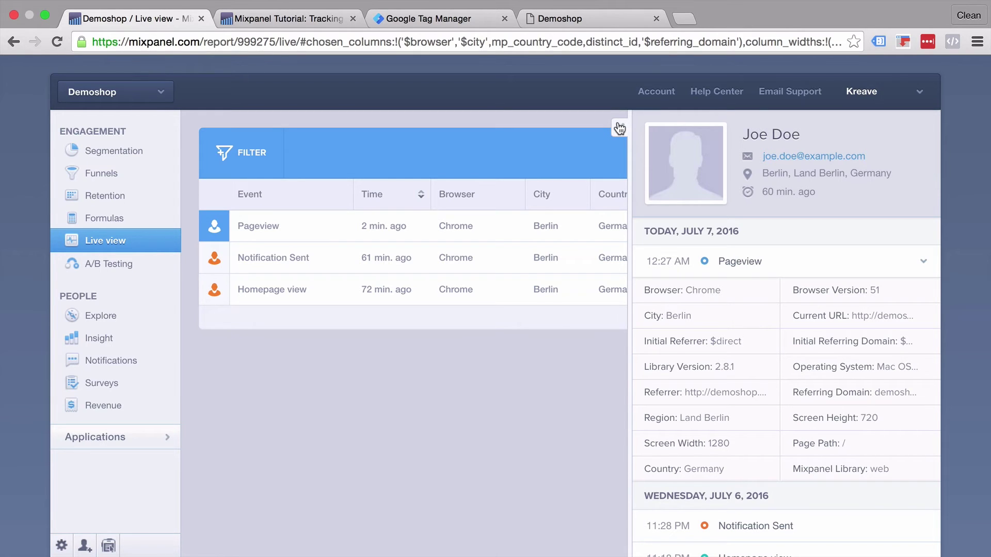
# Step: Copy the identify and people.set example code from the Creating your first profile tutorial
pyautogui.click(306, 21)
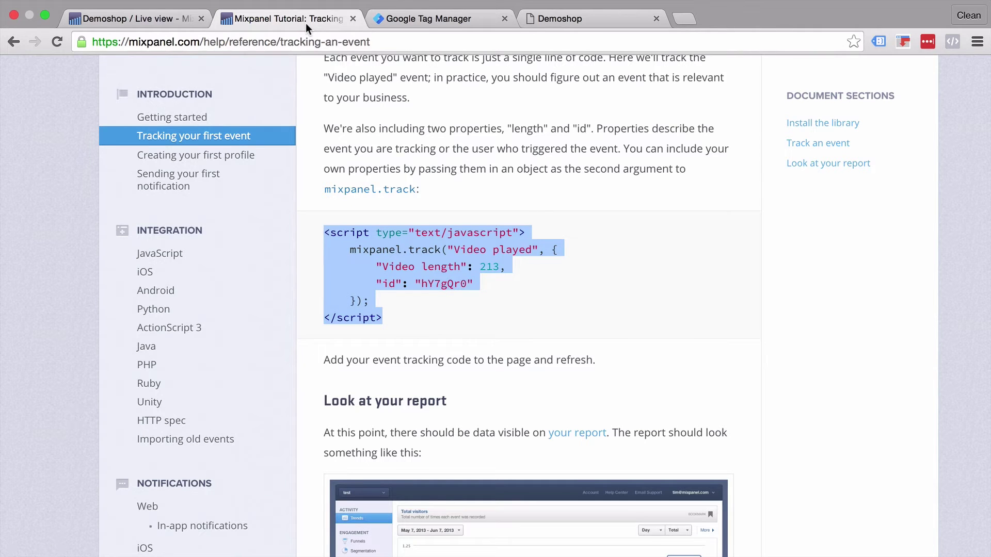
pyautogui.click(177, 158)
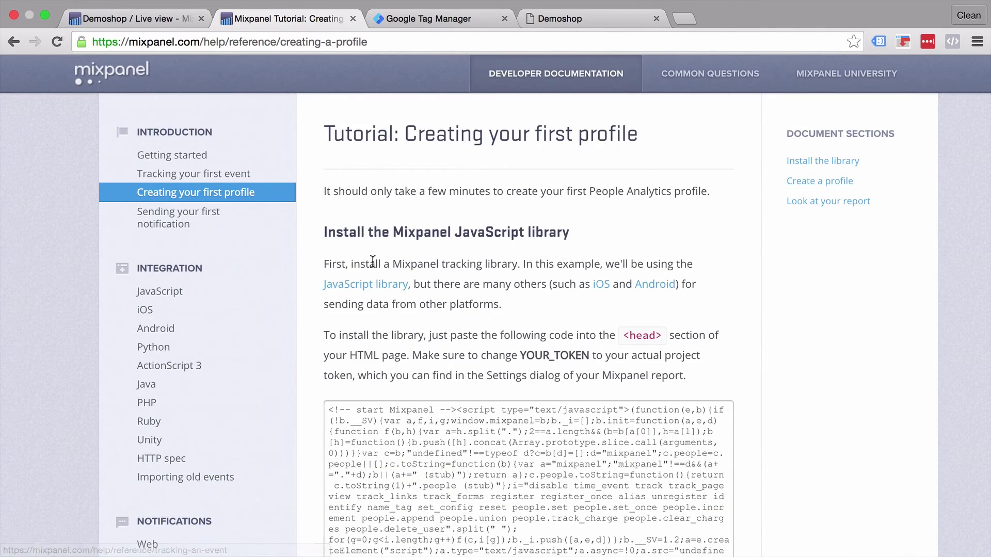
pyautogui.scroll(-5, 397, 302)
pyautogui.scroll(-5, 397, 301)
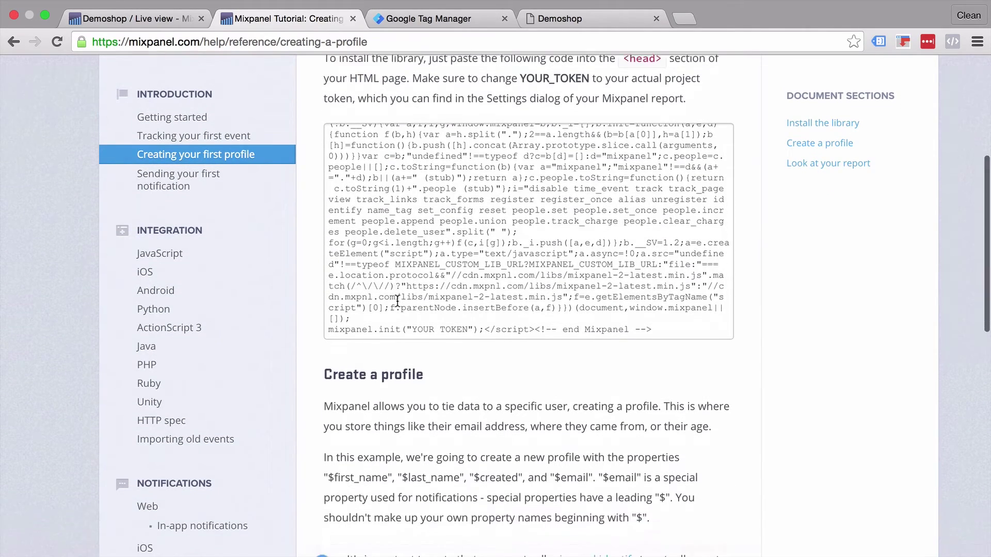
pyautogui.scroll(-3, 396, 301)
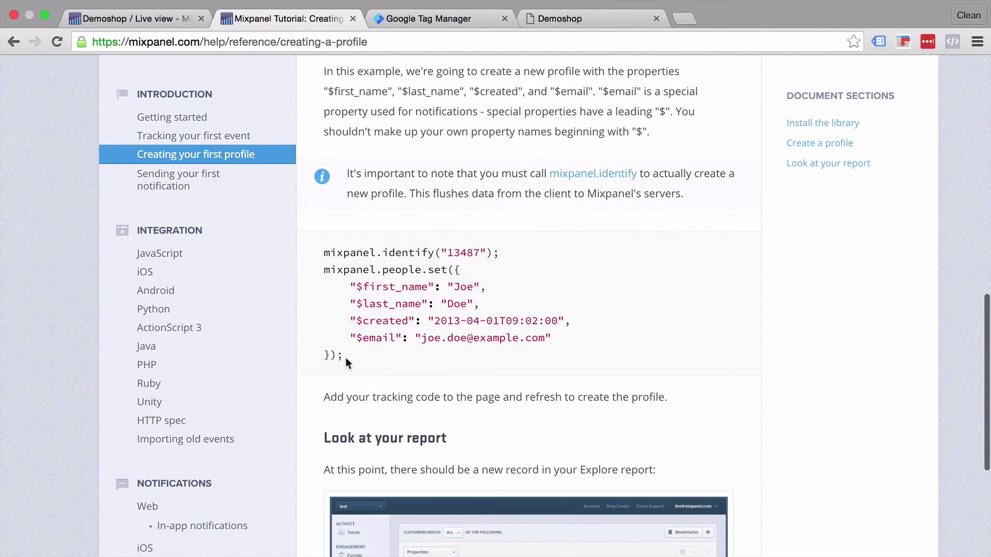
pyautogui.moveTo(345, 357); pyautogui.dragTo(307, 251)
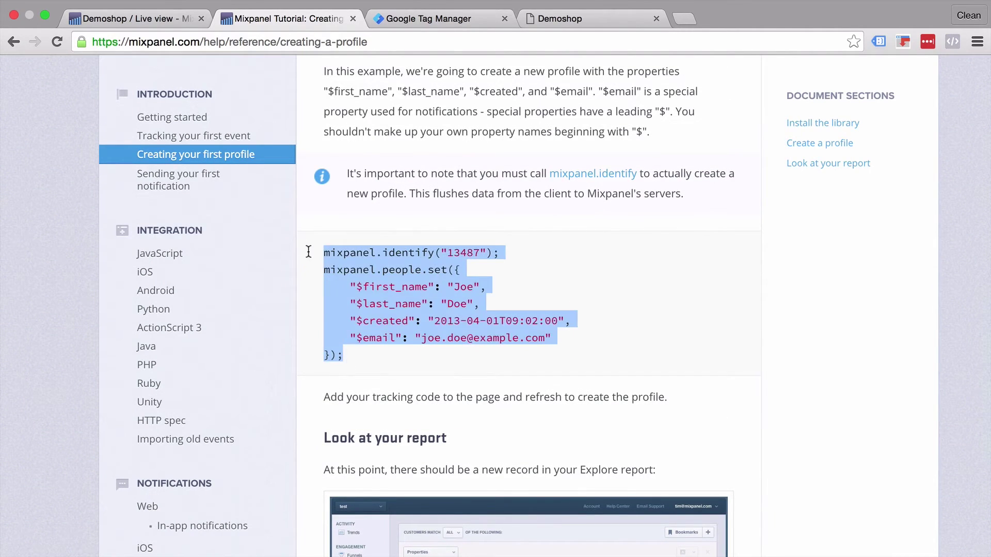
pyautogui.rightClick(387, 253)
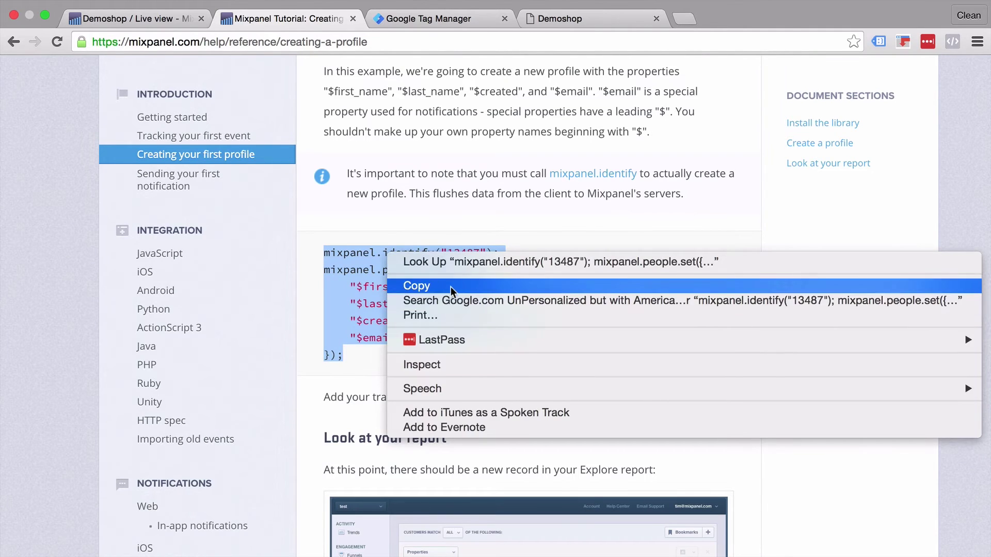
pyautogui.click(452, 283)
pyautogui.click(435, 20)
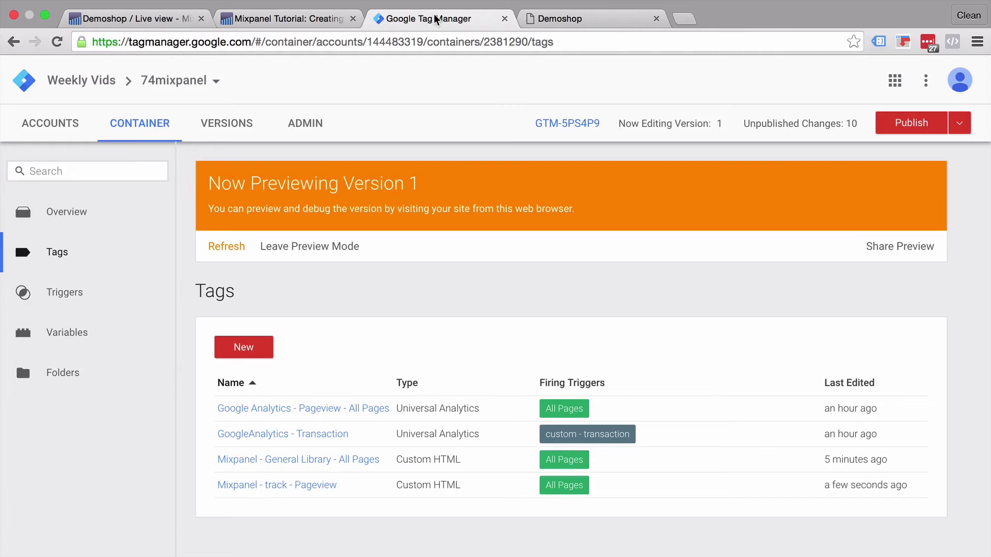
# Step: Create a new Custom HTML tag named 'Mixpanel - identify - Form'
pyautogui.click(247, 348)
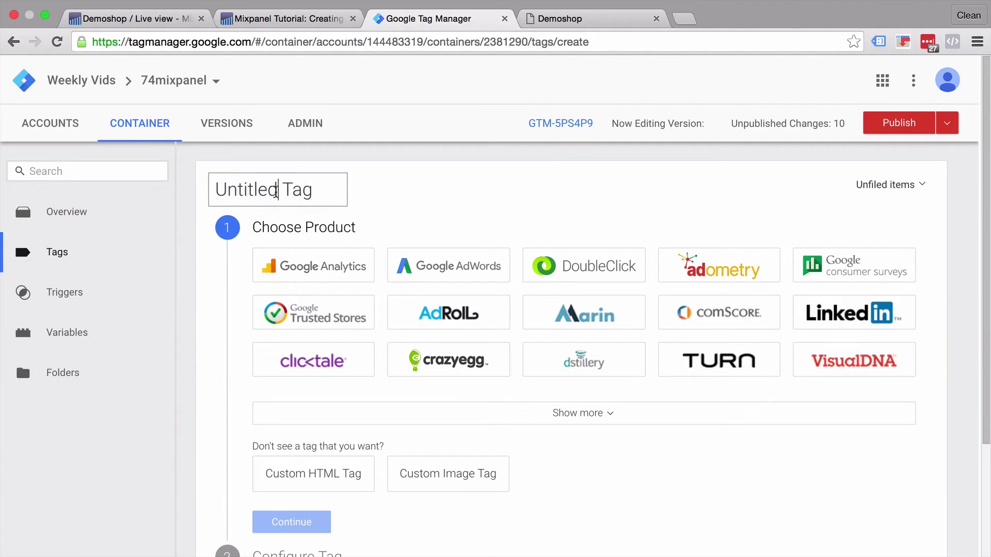
pyautogui.click(276, 190)
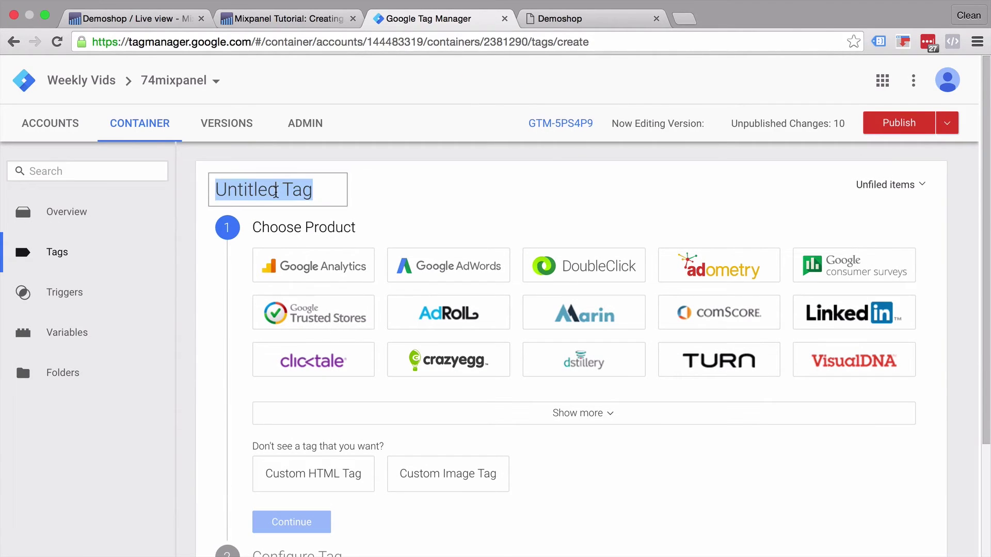
pyautogui.write('Mixp')
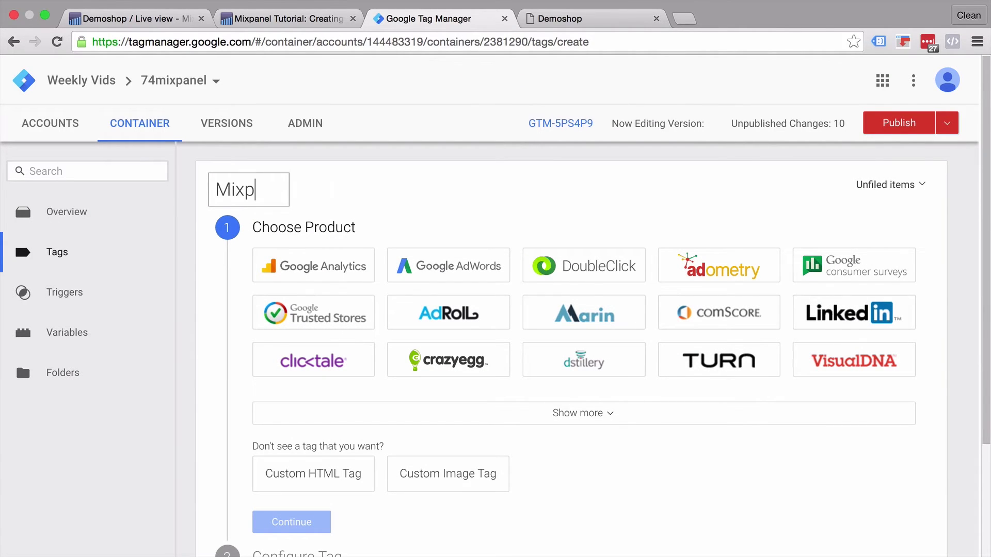
pyautogui.write('anel - ')
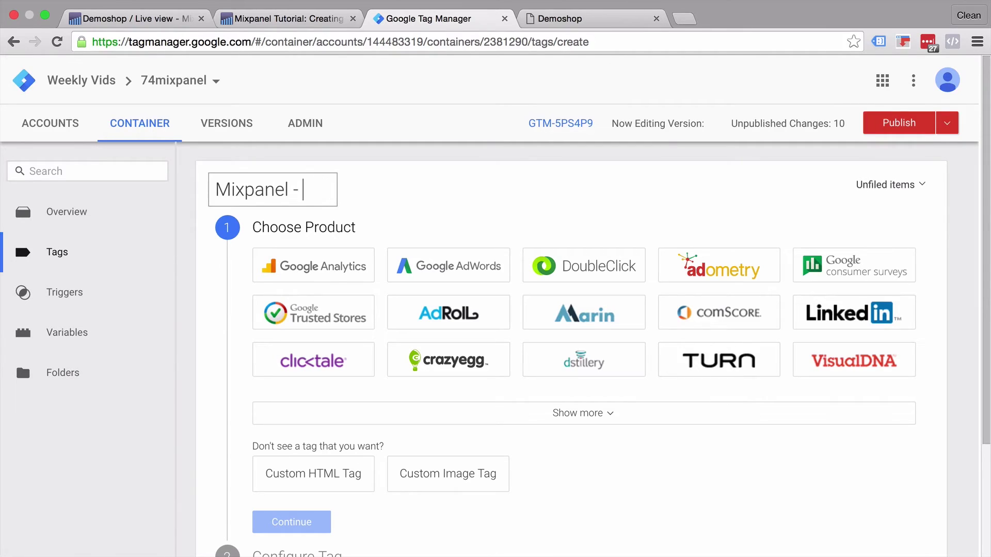
pyautogui.write('identify -')
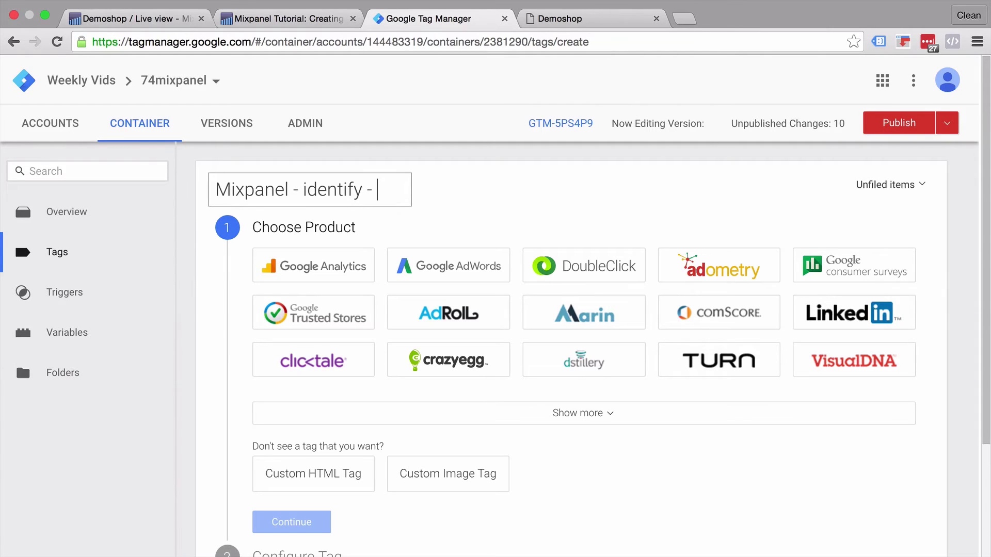
pyautogui.write(' Form')
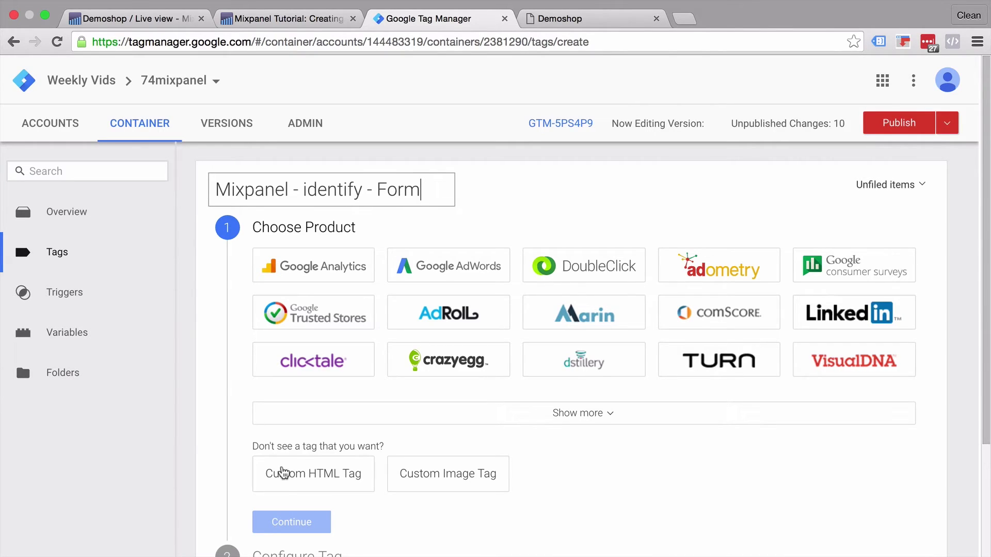
pyautogui.click(282, 474)
# Step: Paste the profile code into the HTML field and wrap it in <script></script> tags
pyautogui.click(341, 424)
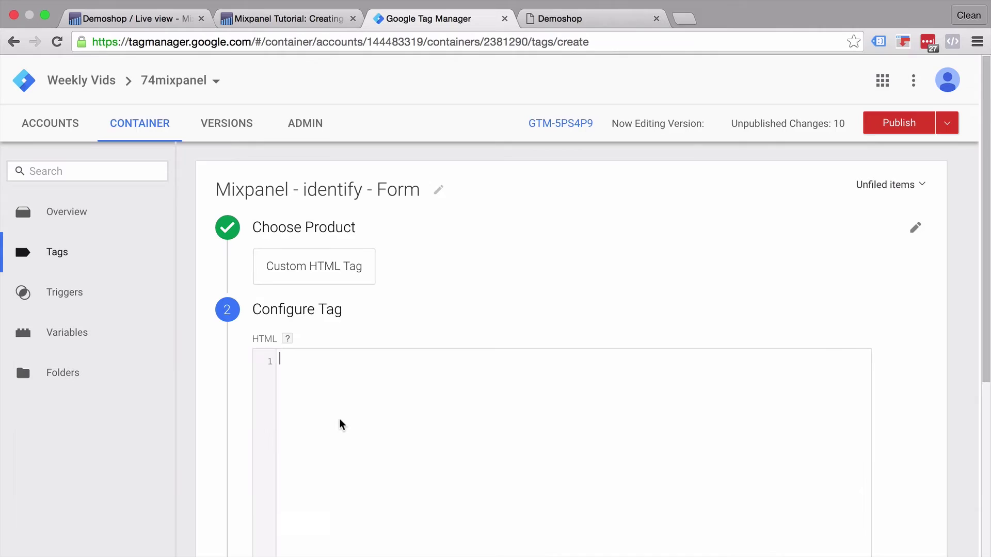
pyautogui.hotkey('ctrl', 'v')
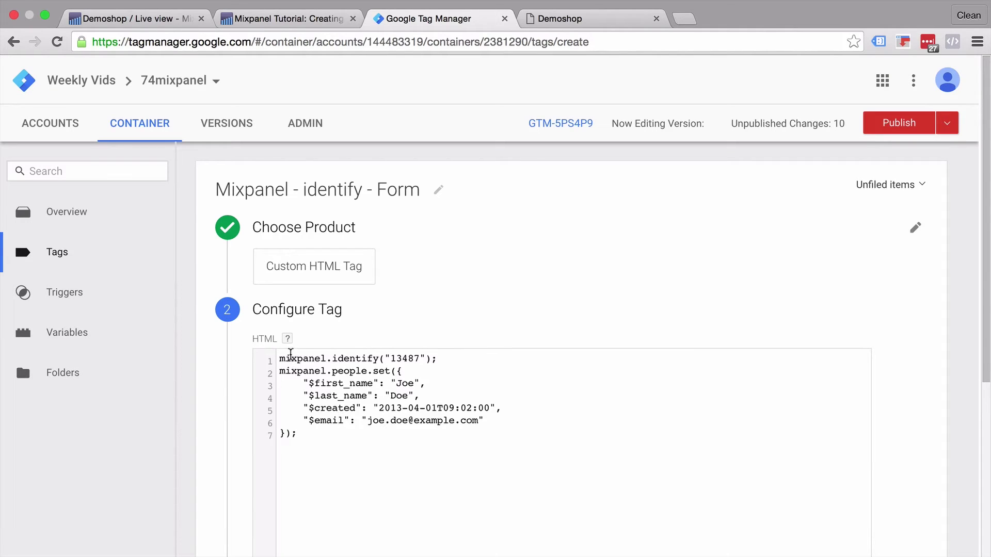
pyautogui.click(280, 358)
pyautogui.press('Return')
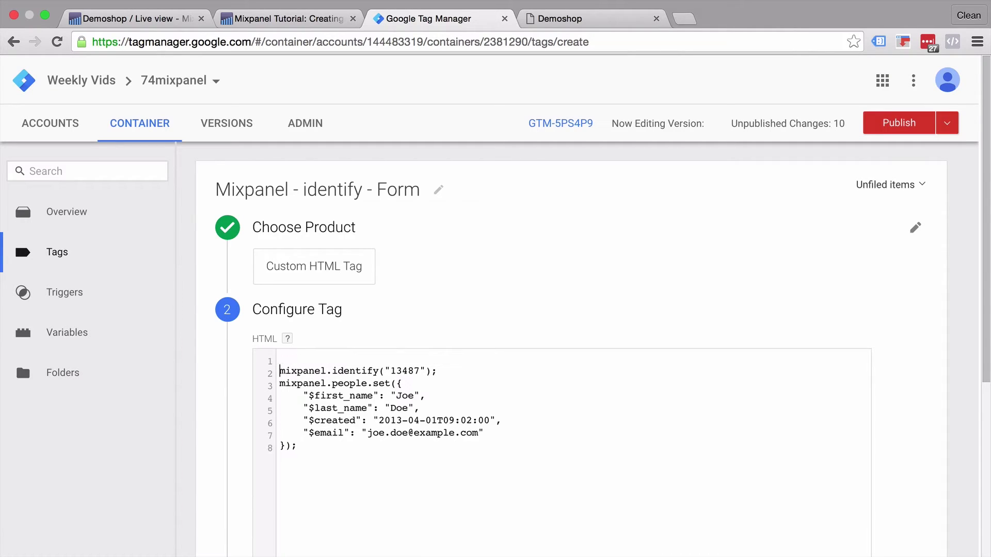
pyautogui.write('<>')
pyautogui.write('script>')
pyautogui.click(298, 445)
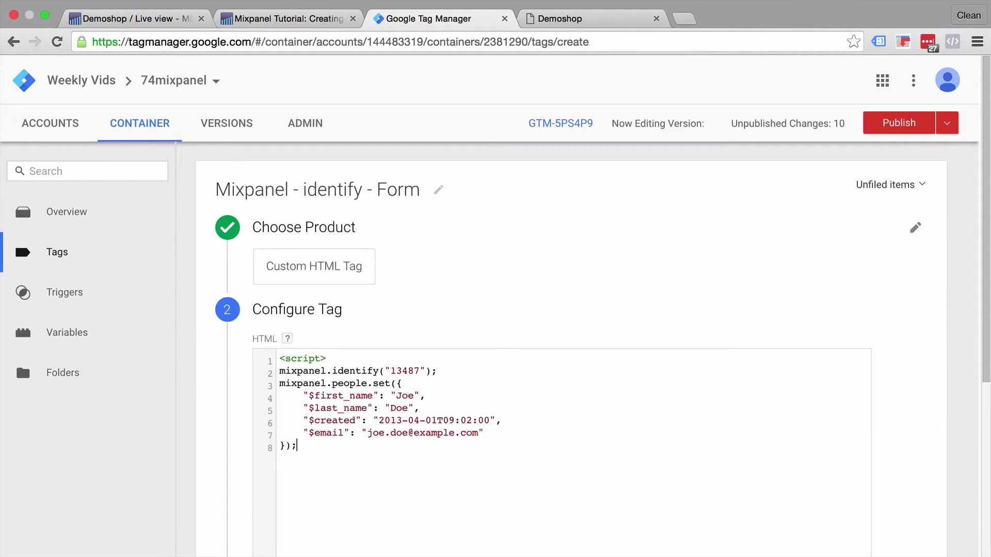
pyautogui.write('</script>')
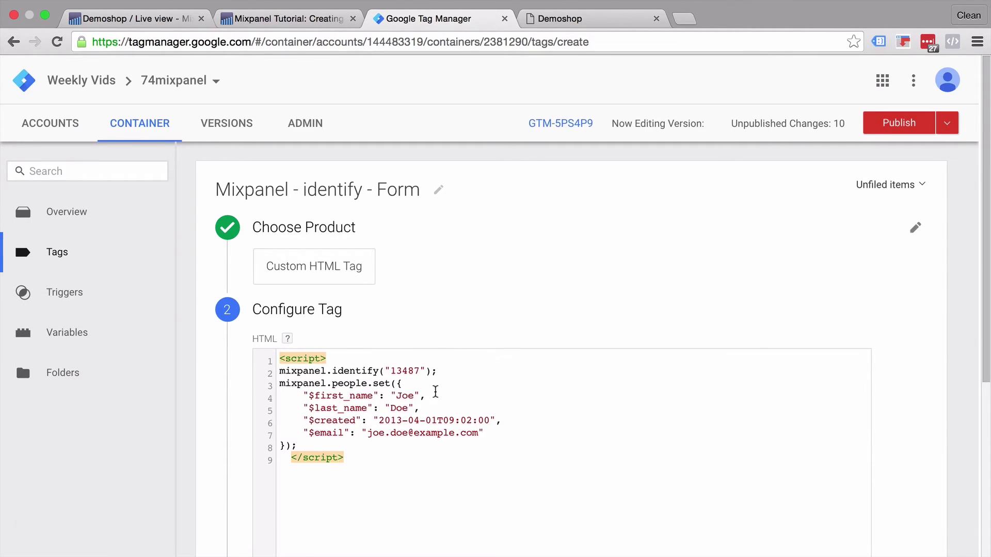
pyautogui.scroll(-3, 435, 392)
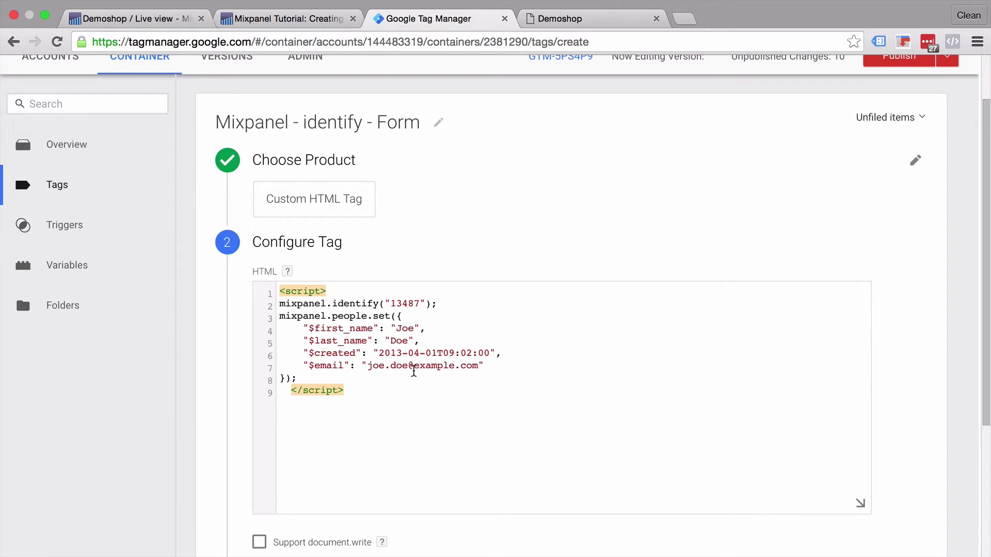
# Step: Open the Demoshop Contact page in the preview tab
pyautogui.click(593, 19)
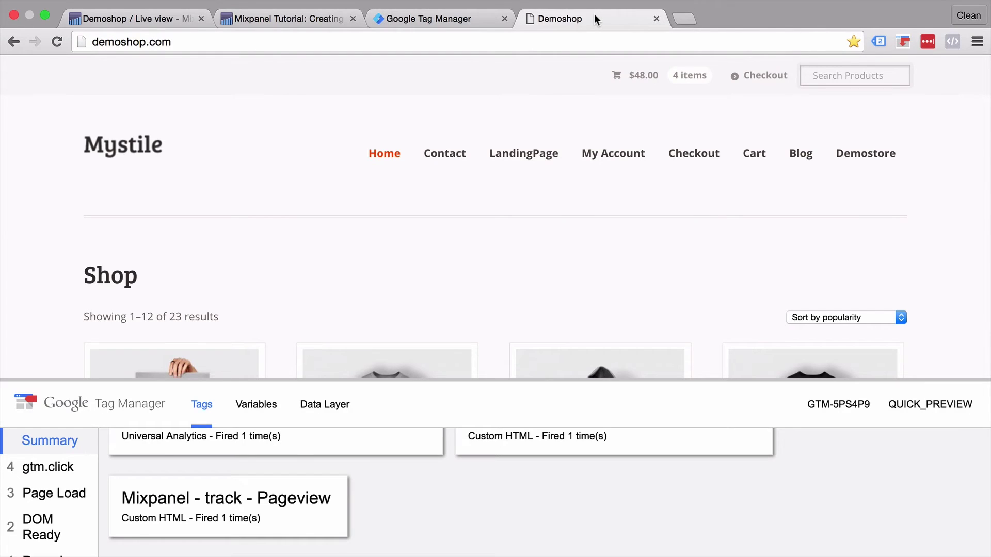
pyautogui.click(457, 161)
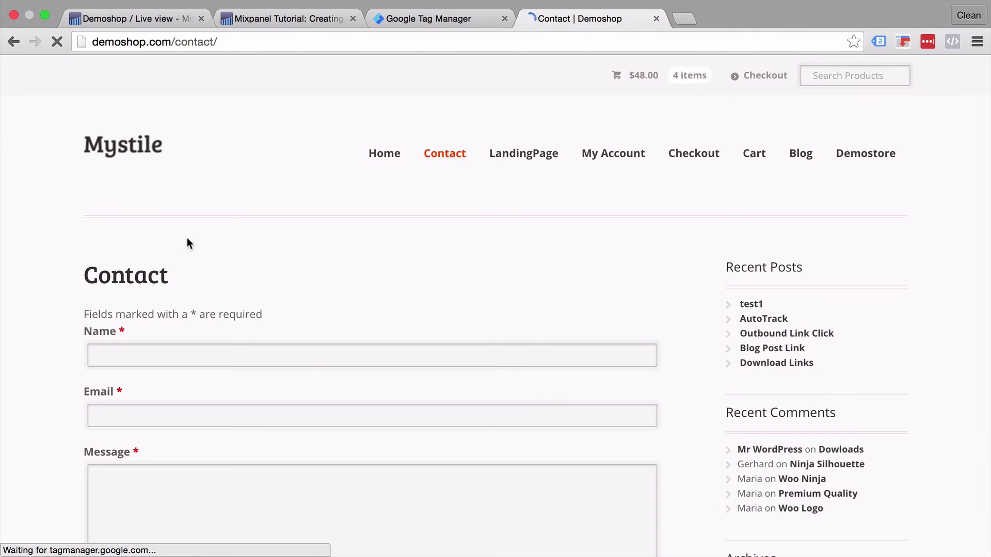
pyautogui.scroll(-4, 187, 242)
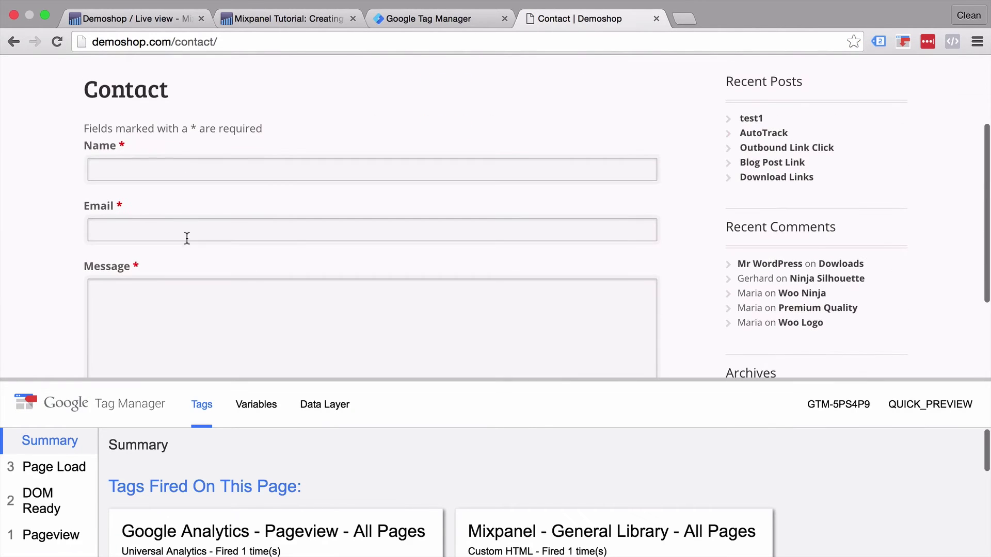
# Step: Fill in the contact's name and e-mail, enter the message 'Test', and send the form
pyautogui.click(223, 171)
pyautogui.write('Julian')
pyautogui.press('Tab')
pyautogui.write('julian@test.com')
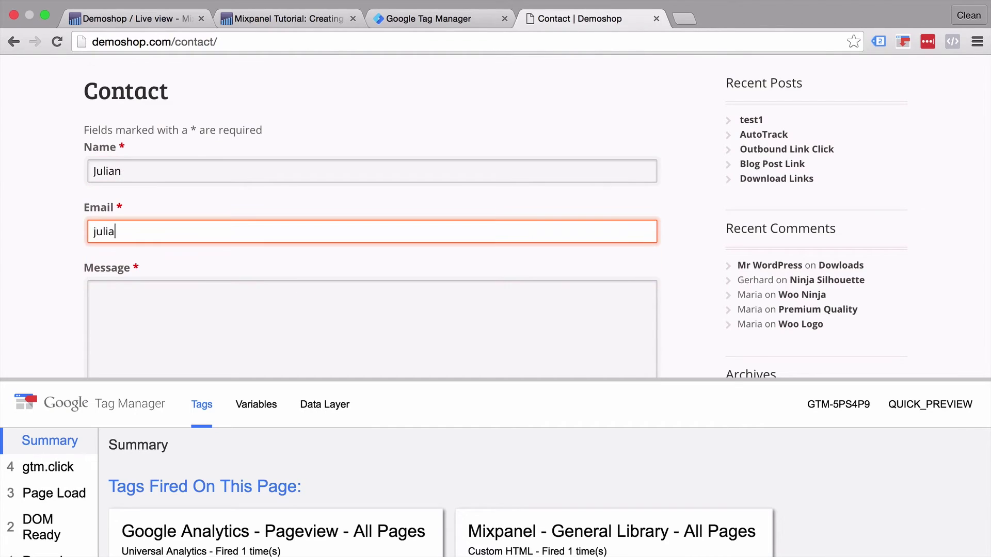
pyautogui.press('Tab')
pyautogui.write('Test')
pyautogui.scroll(-3, 47, 216)
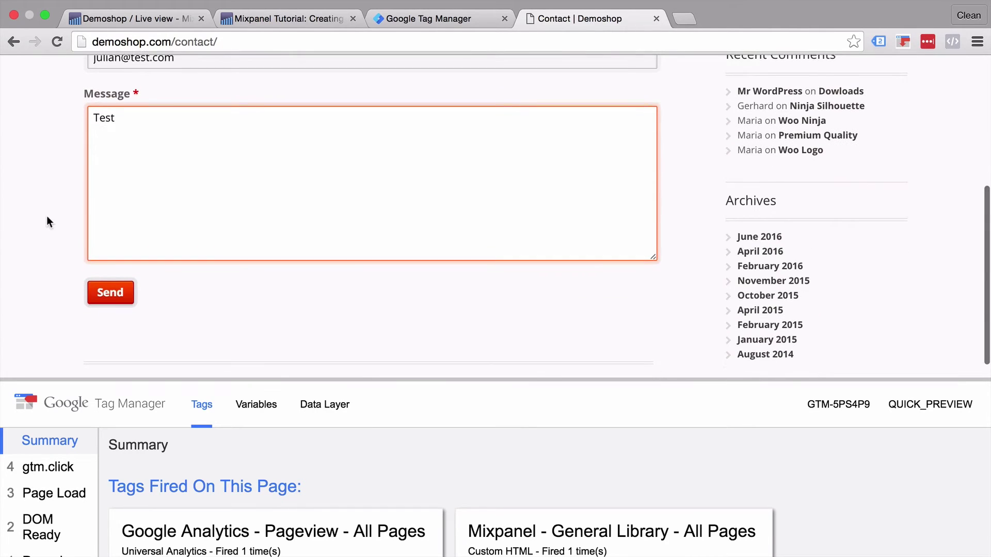
pyautogui.click(127, 303)
pyautogui.click(618, 17)
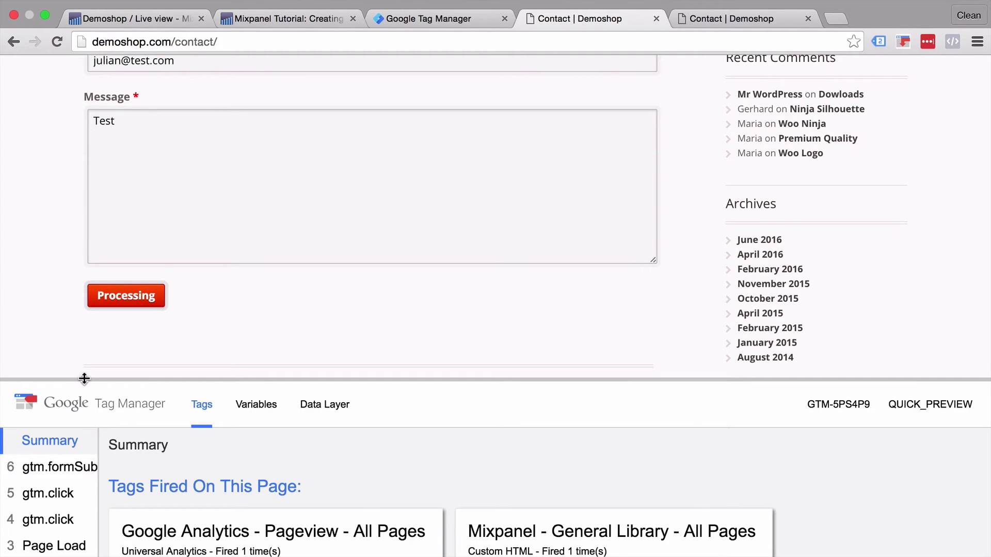
# Step: Enlarge the debug pane and view the gtm.formSubmit variables, confirming cJS - Email Input holds the submitted e-mail
pyautogui.moveTo(82, 378); pyautogui.dragTo(91, 237)
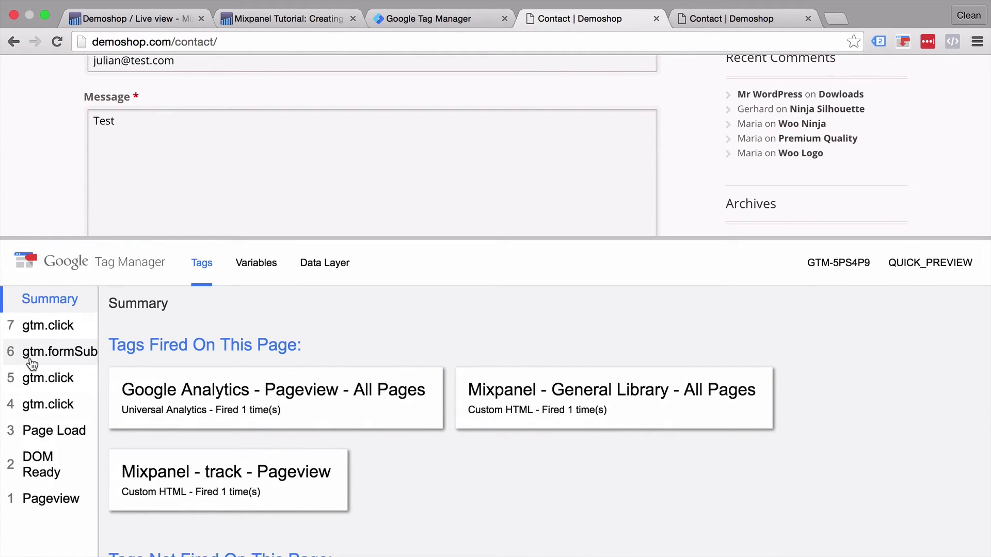
pyautogui.click(30, 360)
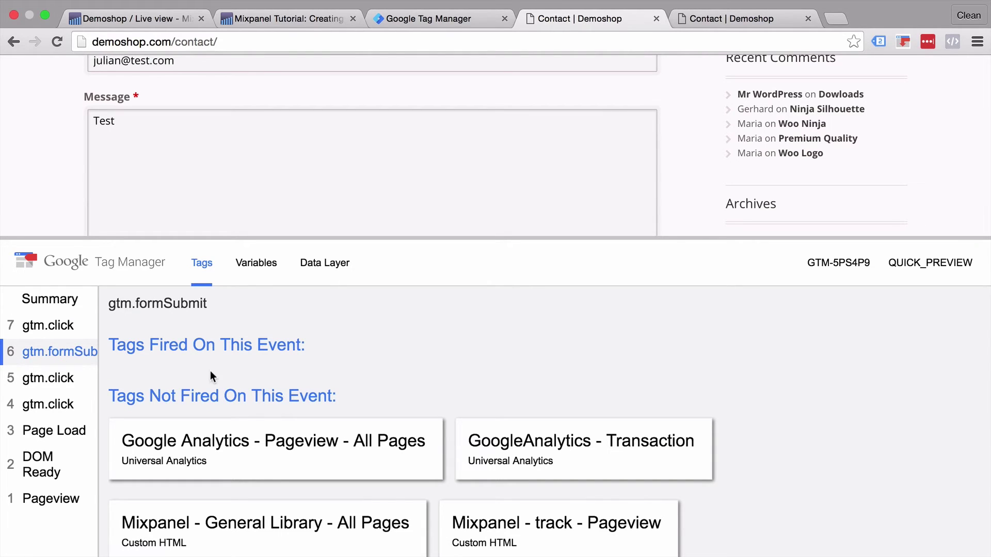
pyautogui.click(272, 263)
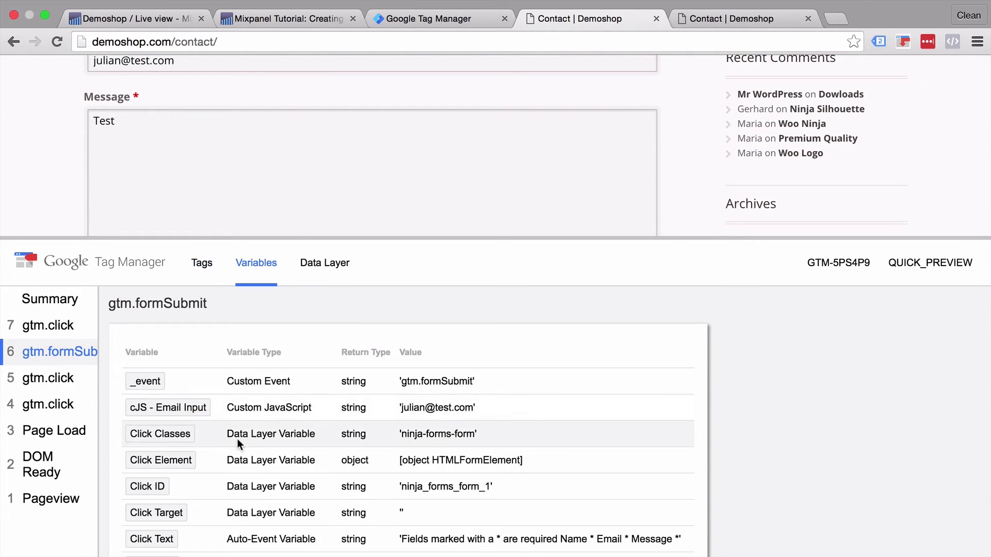
pyautogui.scroll(-1, 237, 439)
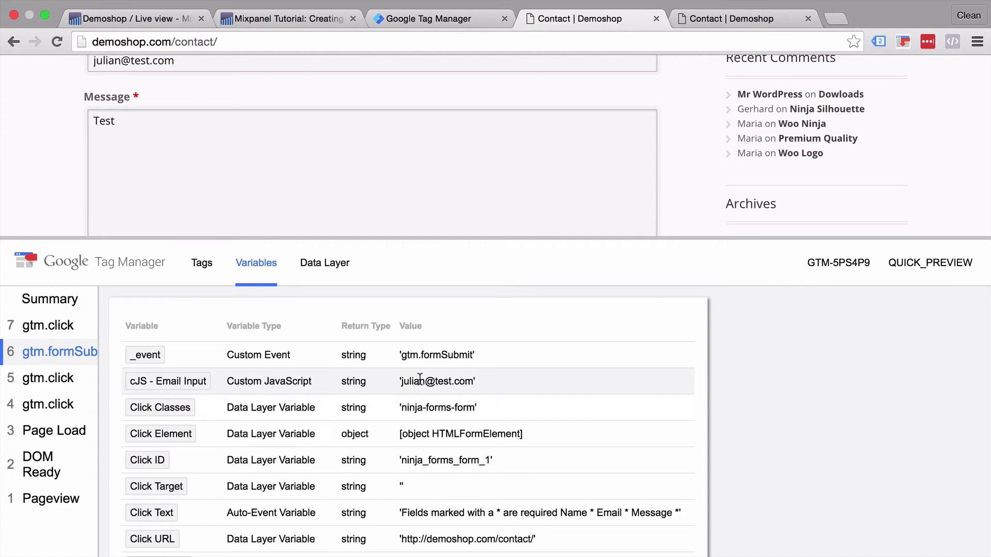
pyautogui.scroll(-2, 465, 205)
pyautogui.scroll(4, 464, 206)
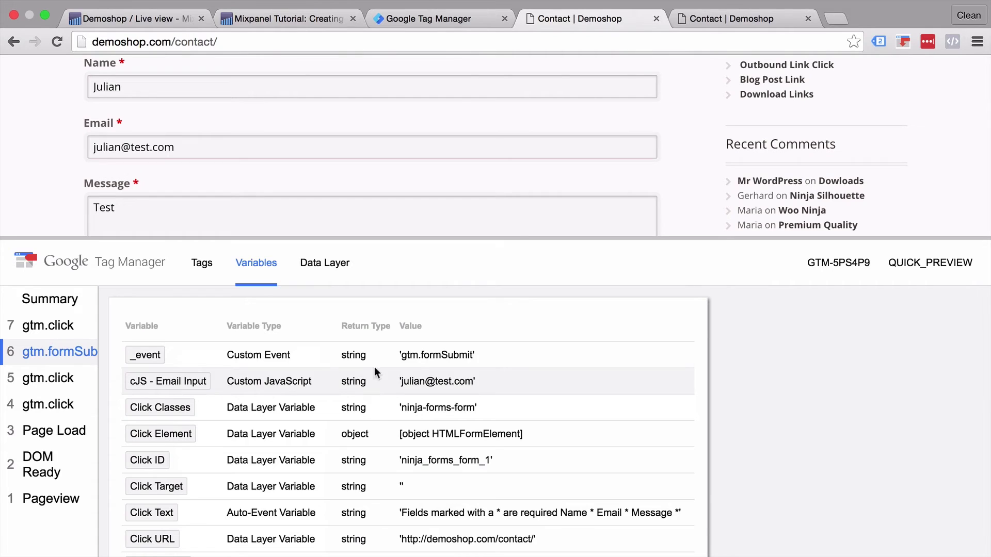
# Step: Replace the hardcoded identify ID and $email value with {{cJS - Email Input}} in the tag's HTML
pyautogui.click(462, 20)
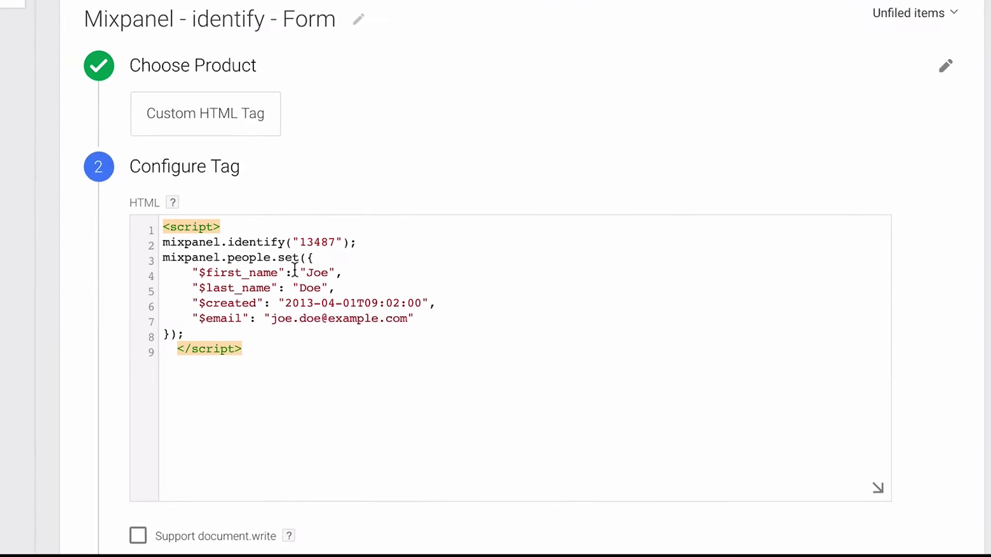
pyautogui.click(391, 300)
pyautogui.moveTo(272, 219); pyautogui.dragTo(311, 219)
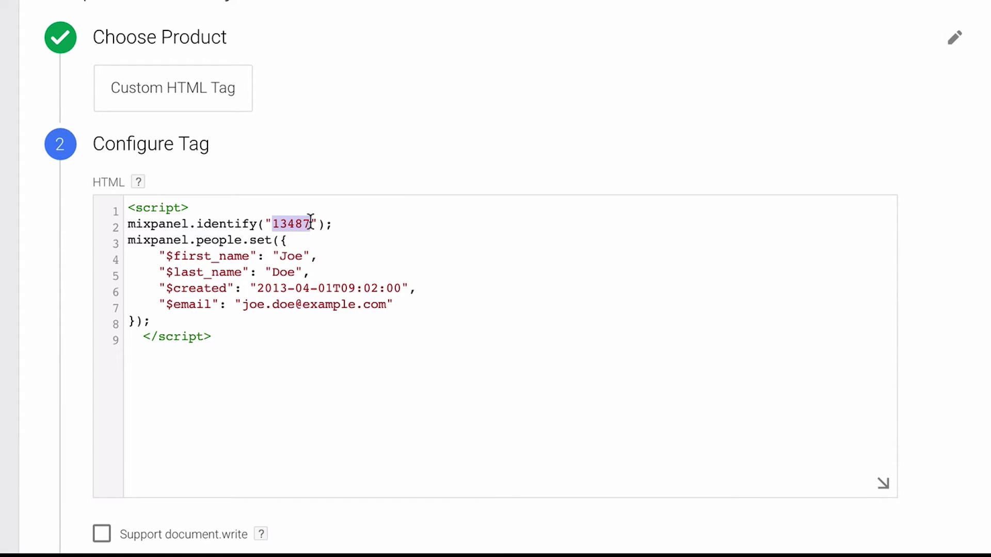
pyautogui.write('{{}}')
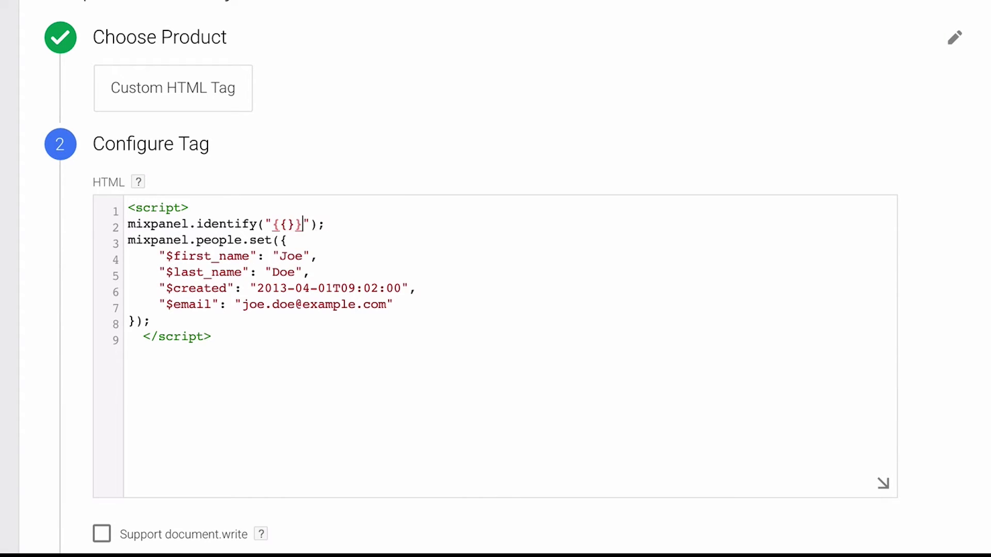
pyautogui.click(288, 224)
pyautogui.write('cJS ')
pyautogui.write('- Email')
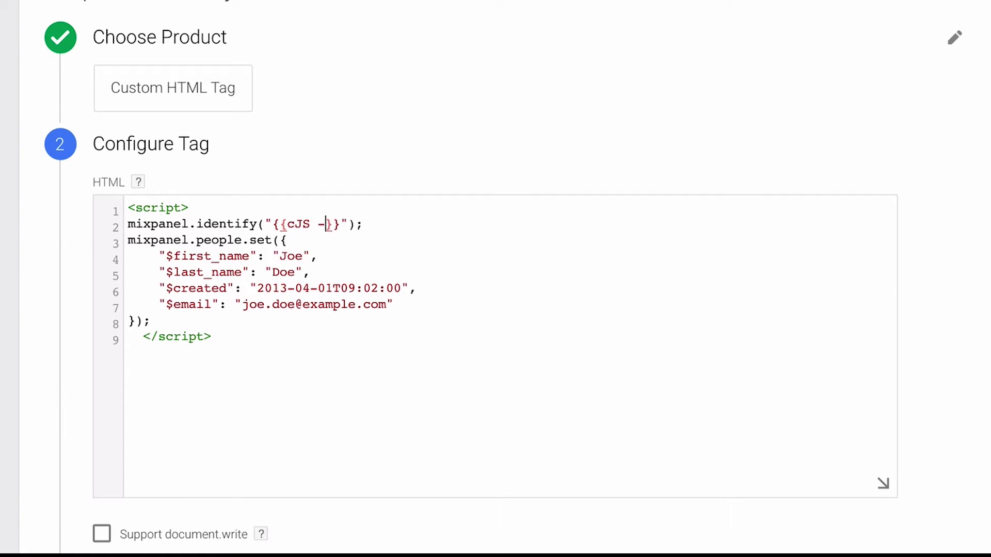
pyautogui.write(' Input')
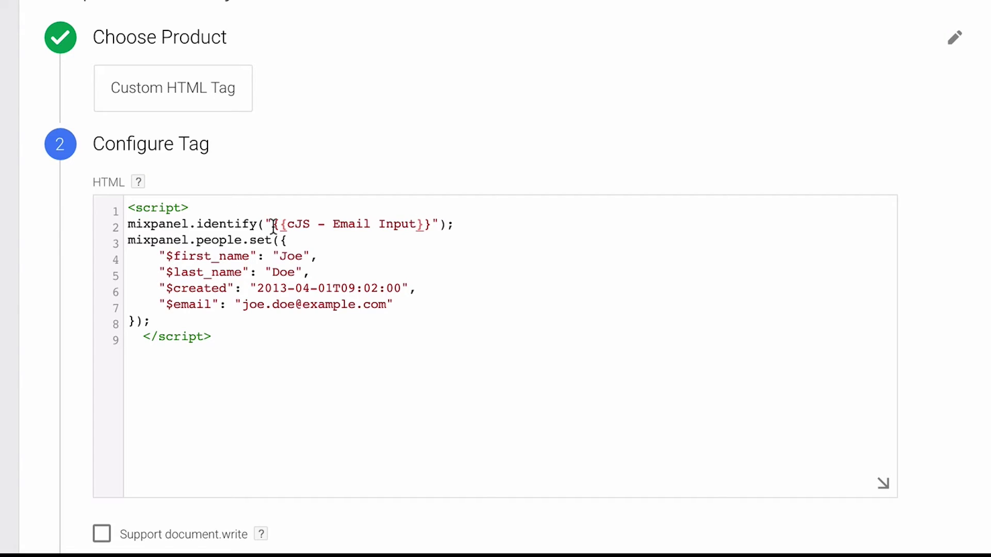
pyautogui.moveTo(271, 224); pyautogui.dragTo(435, 222)
pyautogui.hotkey('ctrl', 'c')
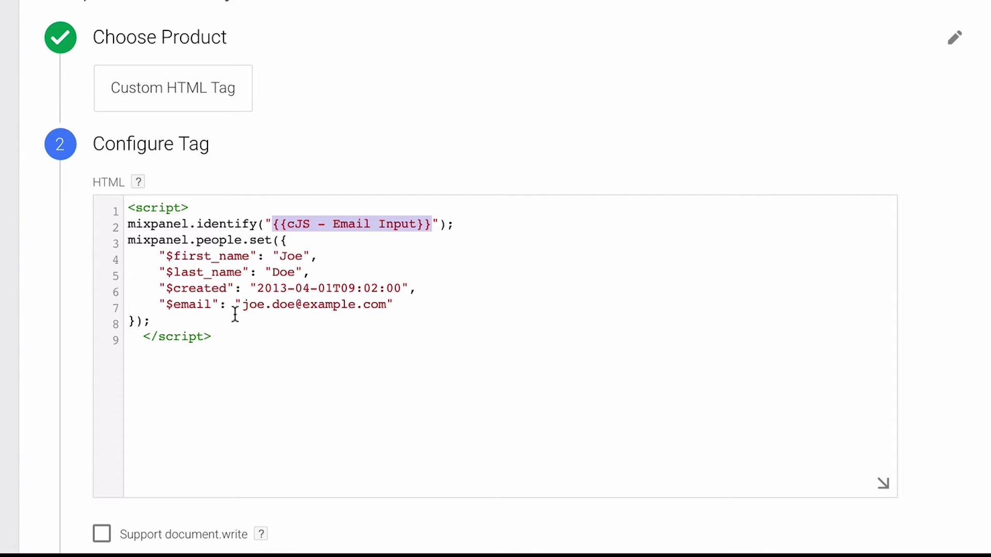
pyautogui.moveTo(242, 305); pyautogui.dragTo(386, 300)
pyautogui.hotkey('ctrl', 'v')
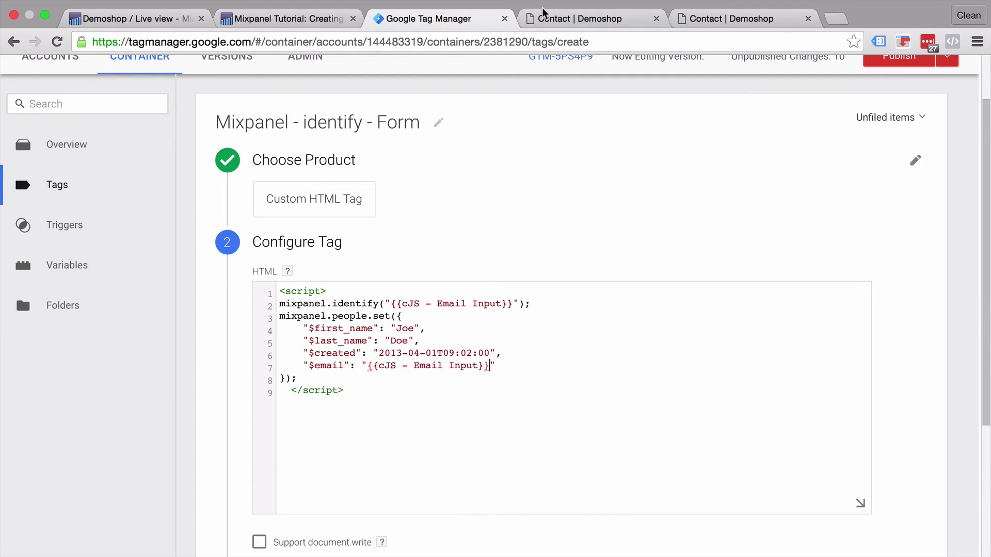
pyautogui.click(542, 19)
pyautogui.click(457, 17)
# Step: Delete the first name, last name and created property lines, leaving only $email
pyautogui.moveTo(304, 328); pyautogui.dragTo(521, 353)
pyautogui.press('BackSpace')
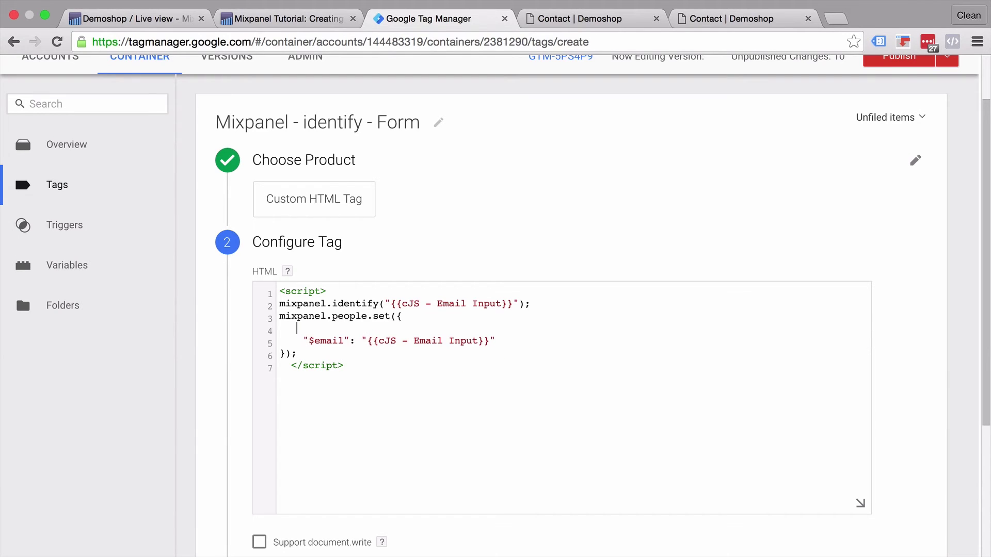
pyautogui.press('BackSpace')
pyautogui.press('BackSpace')
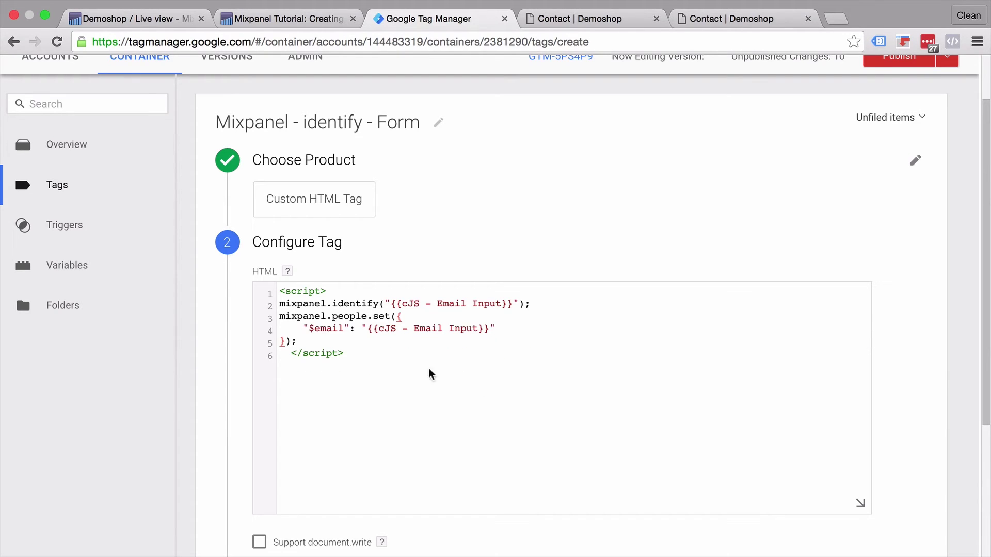
pyautogui.scroll(-4, 413, 360)
pyautogui.click(290, 422)
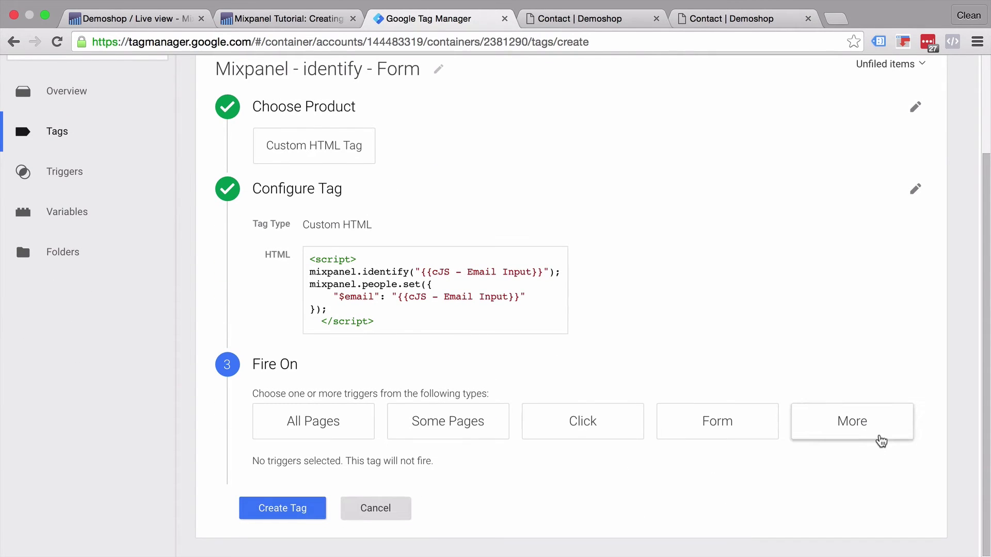
# Step: Set the identify tag to fire on the form submit trigger, save it, and refresh the preview
pyautogui.click(880, 439)
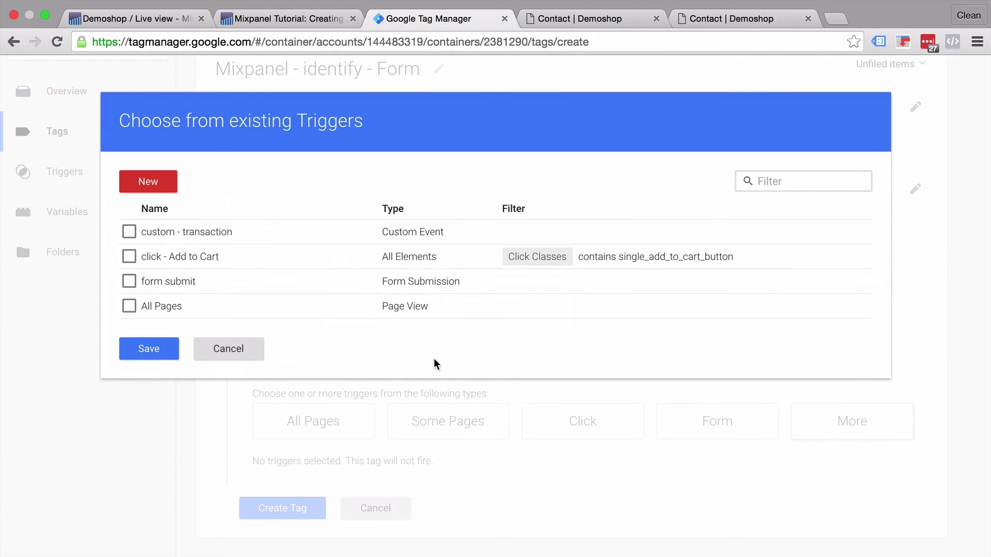
pyautogui.click(129, 284)
pyautogui.click(149, 347)
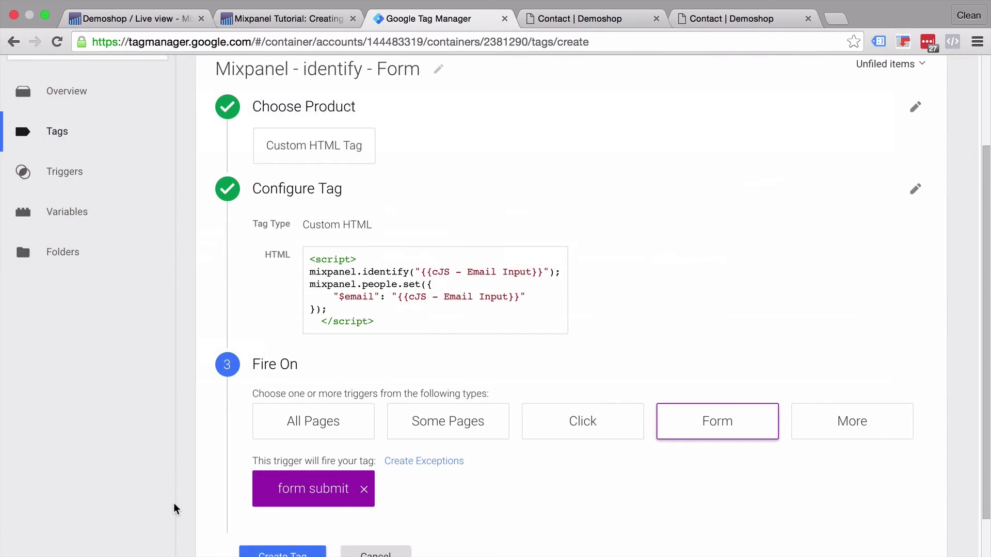
pyautogui.scroll(-2, 177, 508)
pyautogui.click(269, 514)
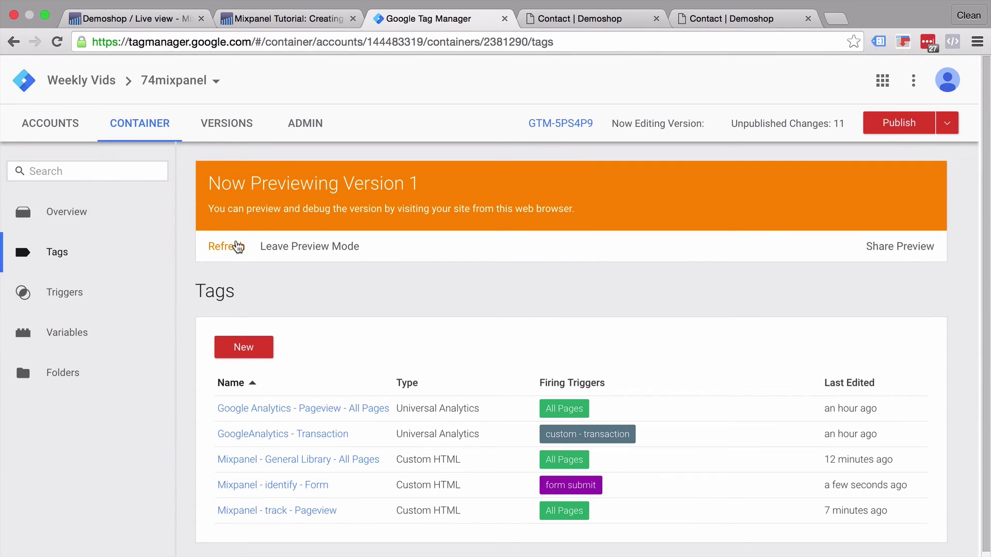
pyautogui.click(236, 246)
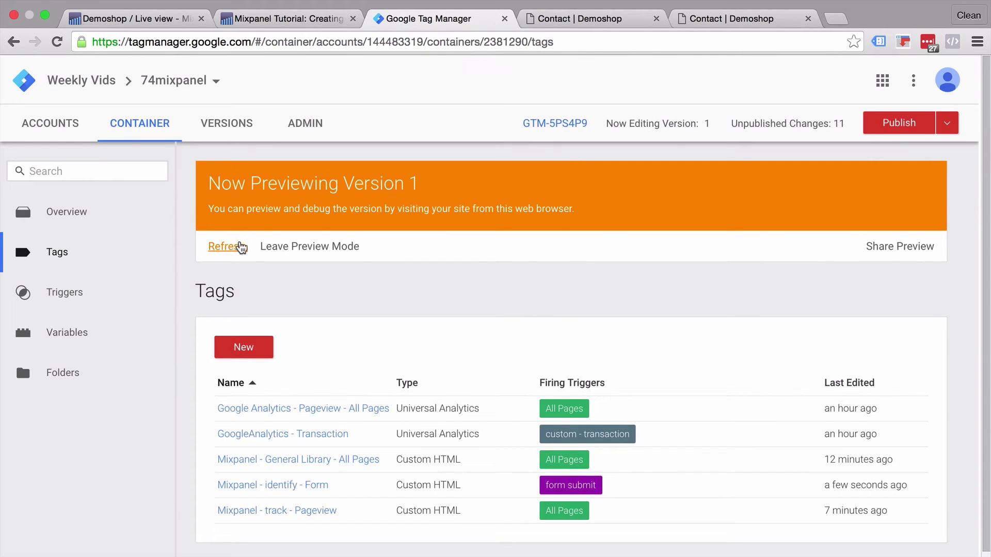
# Step: Reload the contact page in the preview and close the duplicate contact page tab
pyautogui.click(572, 19)
pyautogui.click(57, 42)
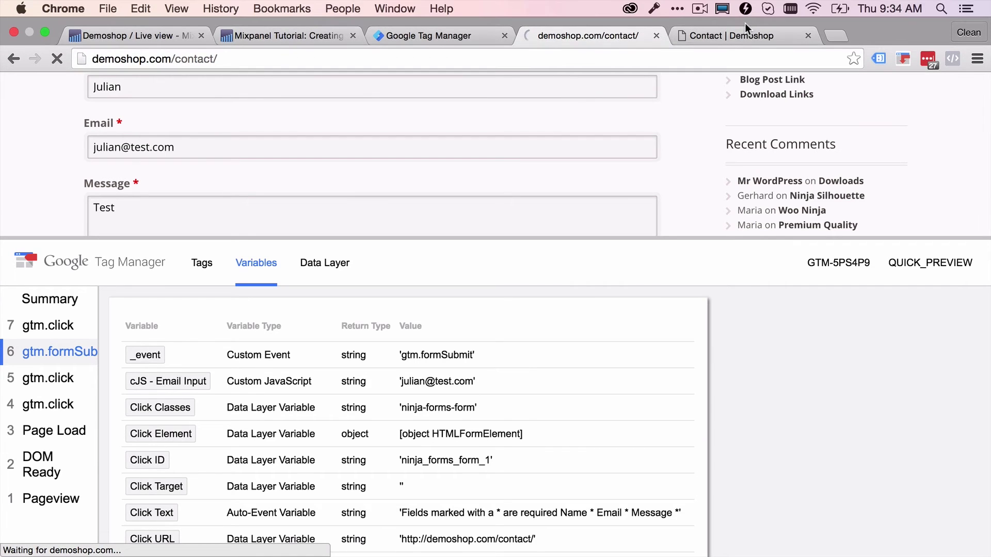
pyautogui.middleClick(729, 41)
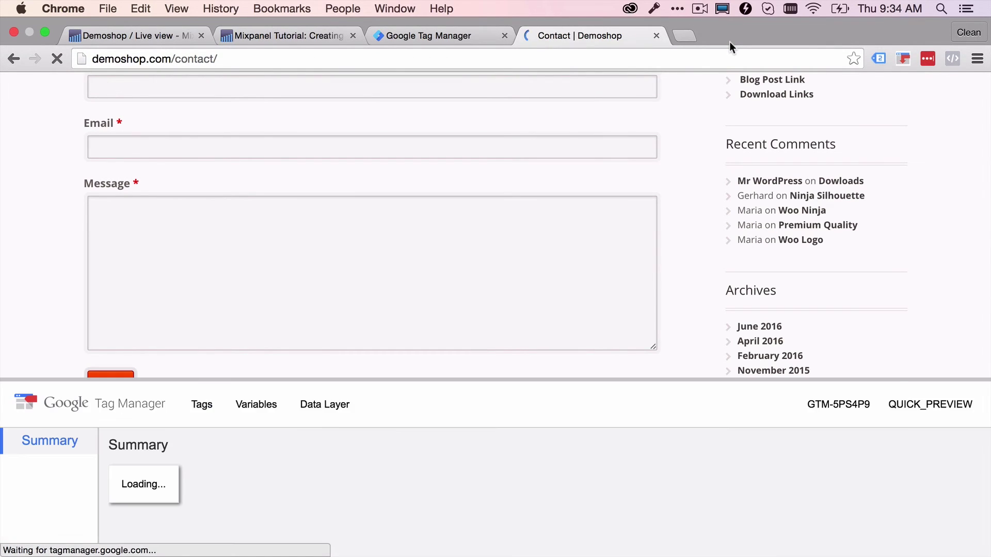
pyautogui.scroll(1, 698, 120)
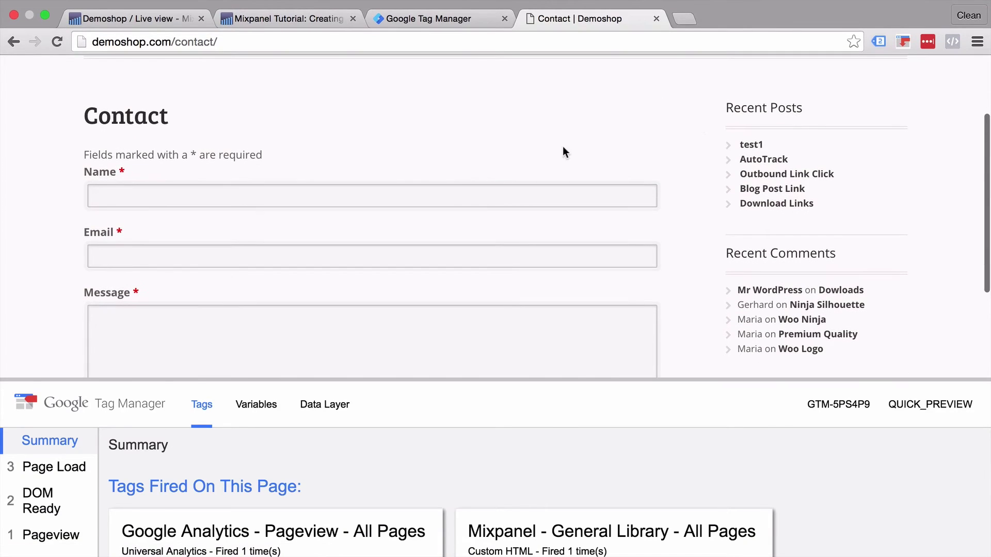
# Step: Submit the contact form with a name, an e-mail address and message 'test', then view the fired tags
pyautogui.click(334, 197)
pyautogui.write('Julian')
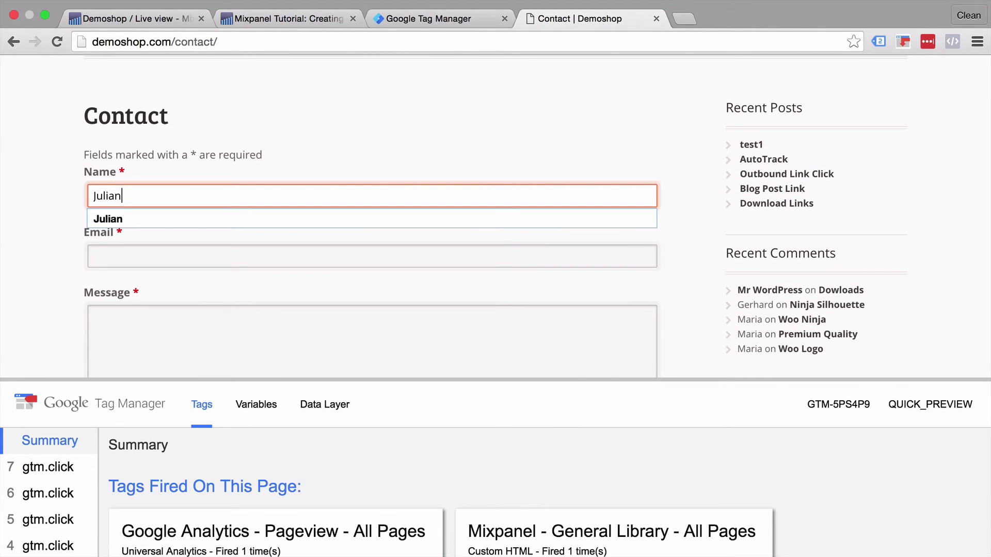
pyautogui.press('Down')
pyautogui.press('Return')
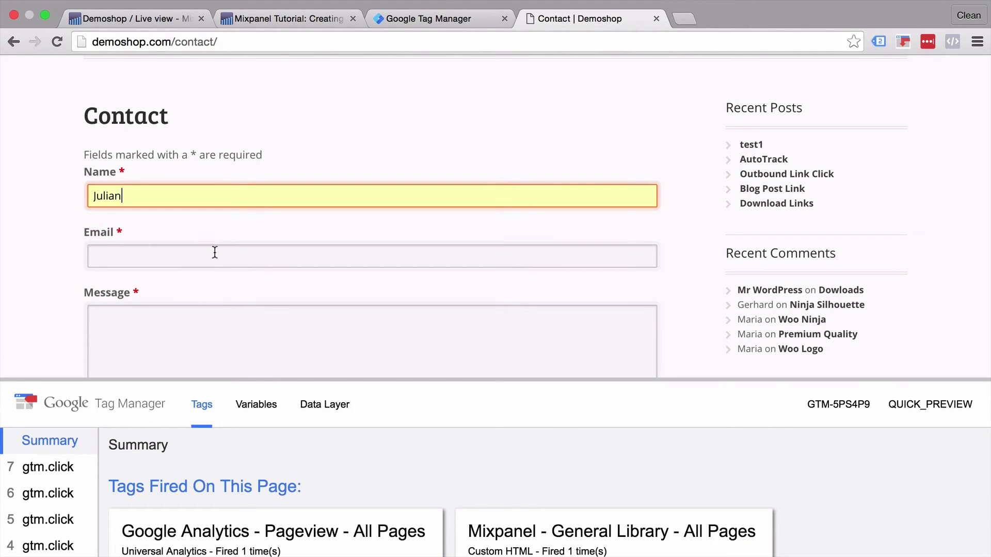
pyautogui.click(215, 252)
pyautogui.write('julian@')
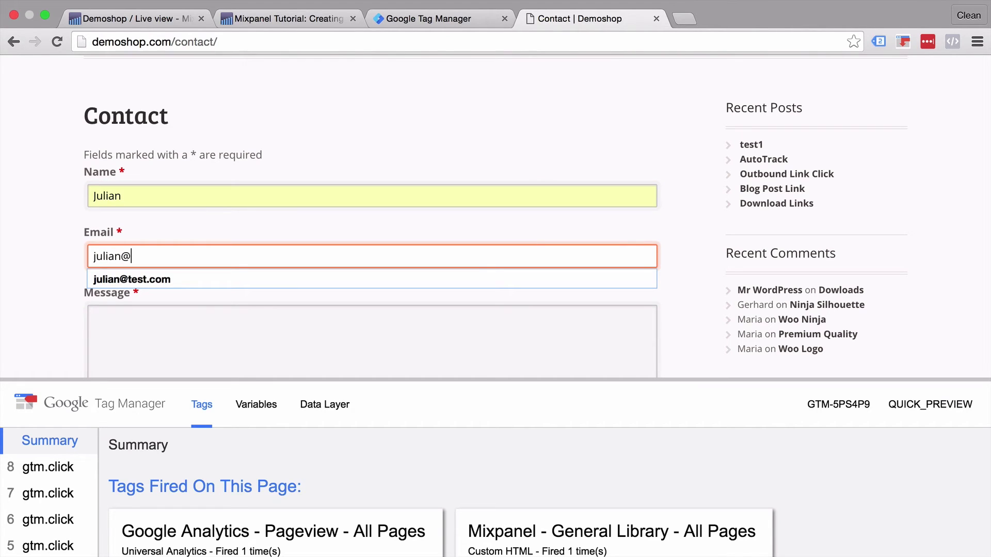
pyautogui.write('test.com')
pyautogui.click(206, 320)
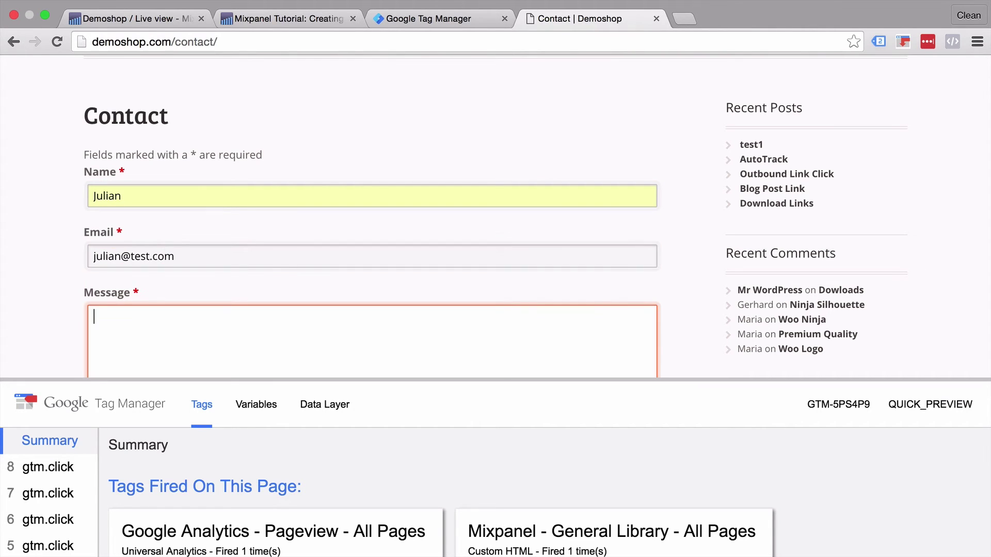
pyautogui.write('test')
pyautogui.scroll(-4, 51, 290)
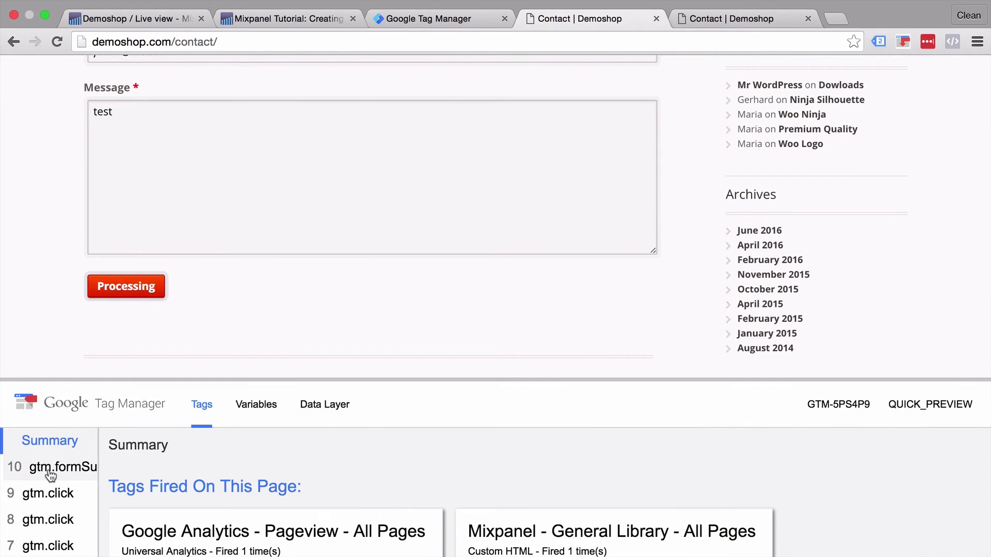
pyautogui.click(49, 470)
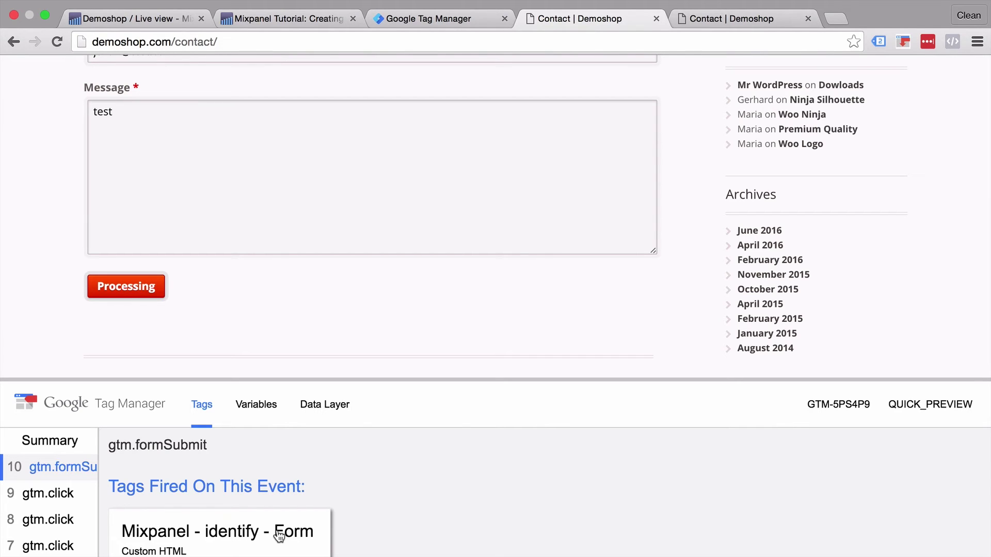
# Step: Expand the newest Pageview in Mixpanel's Live view, then visit the shop's Home page
pyautogui.click(172, 19)
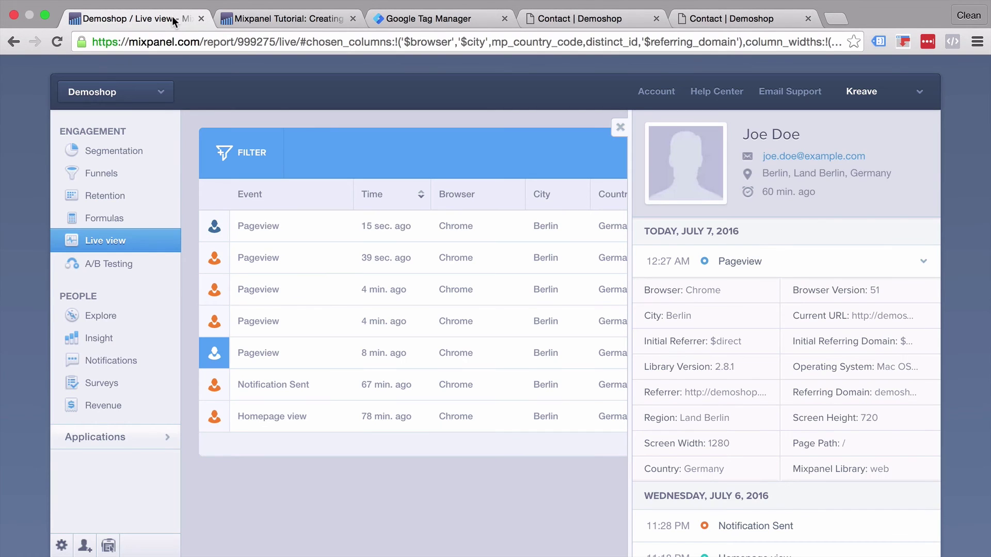
pyautogui.click(300, 235)
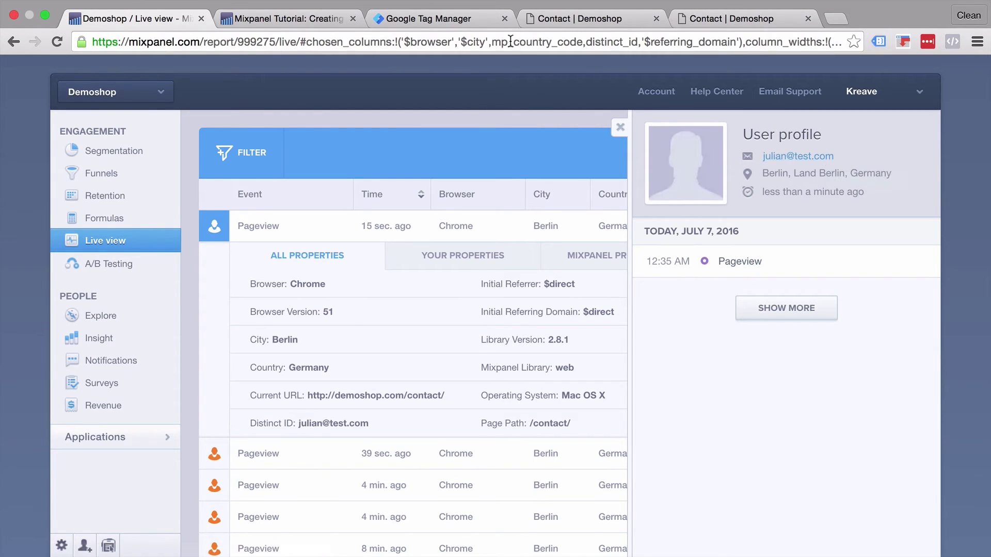
pyautogui.click(425, 22)
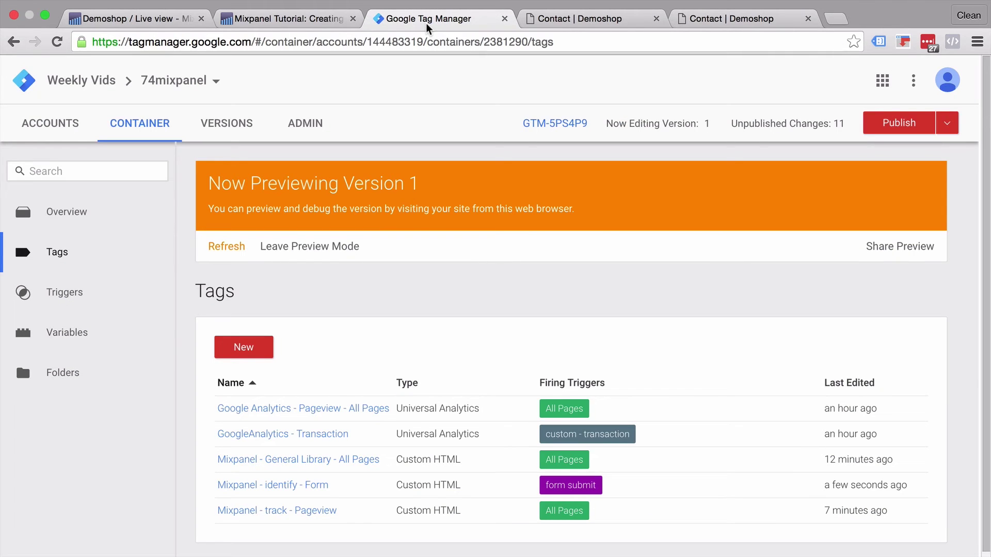
pyautogui.click(571, 14)
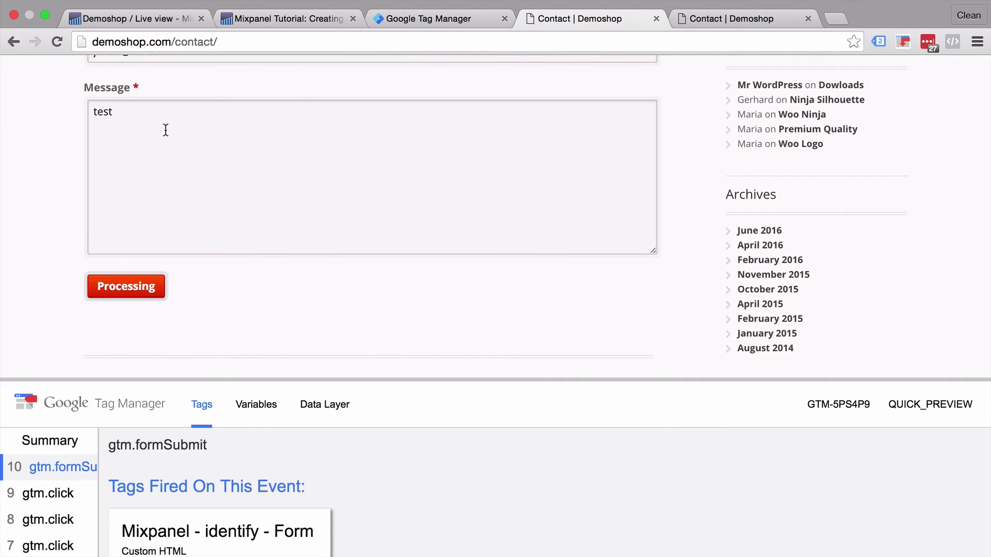
pyautogui.scroll(5, 166, 163)
pyautogui.click(382, 157)
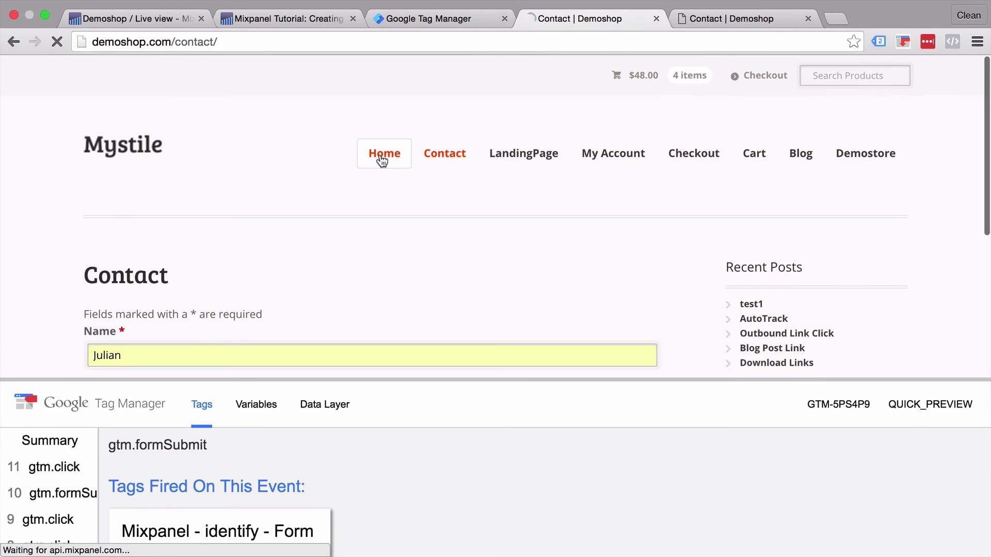
# Step: Load the new event in Live view and expand it to see Page Path: /
pyautogui.click(105, 18)
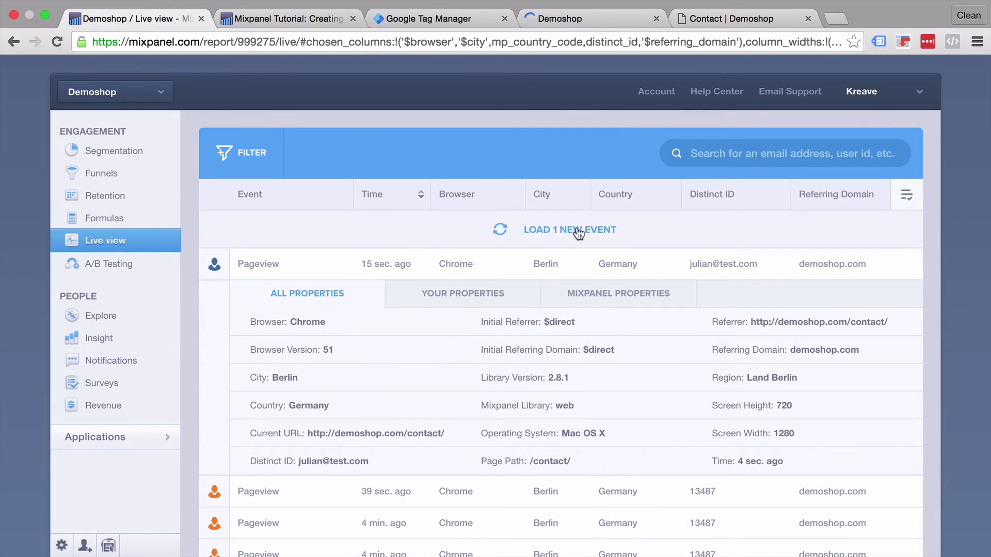
pyautogui.click(572, 230)
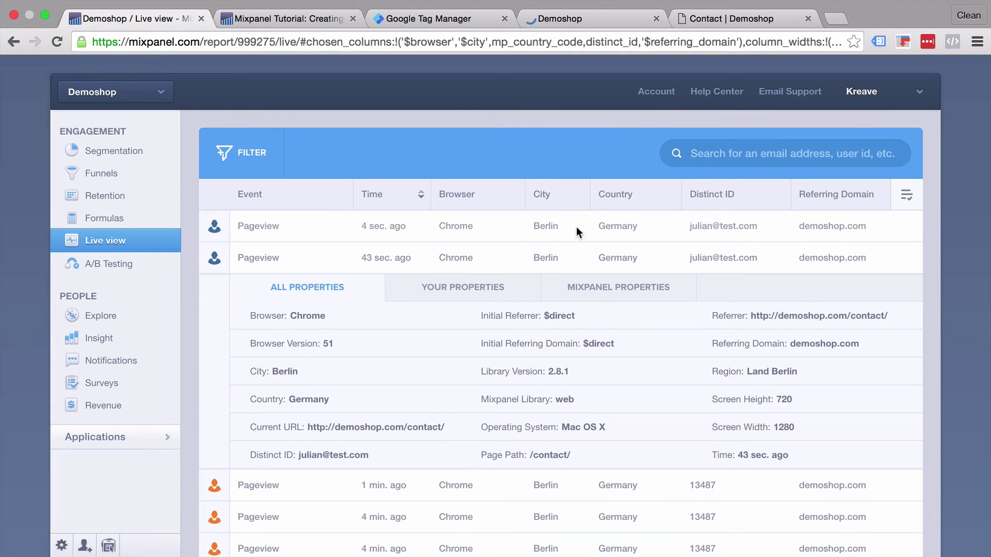
pyautogui.click(313, 221)
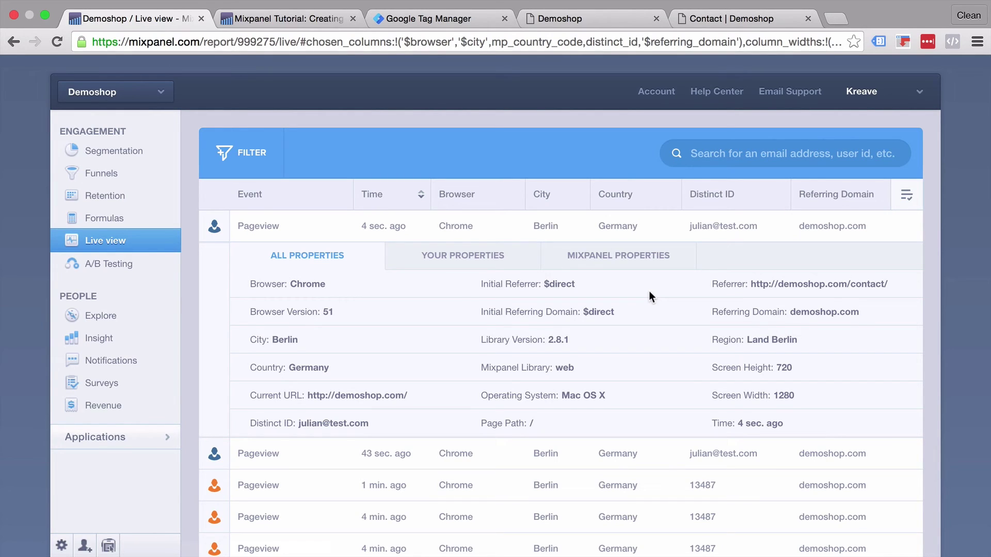
# Step: Check the click - Add to Cart trigger in the Triggers list, then open the Happy Ninja product page
pyautogui.click(424, 21)
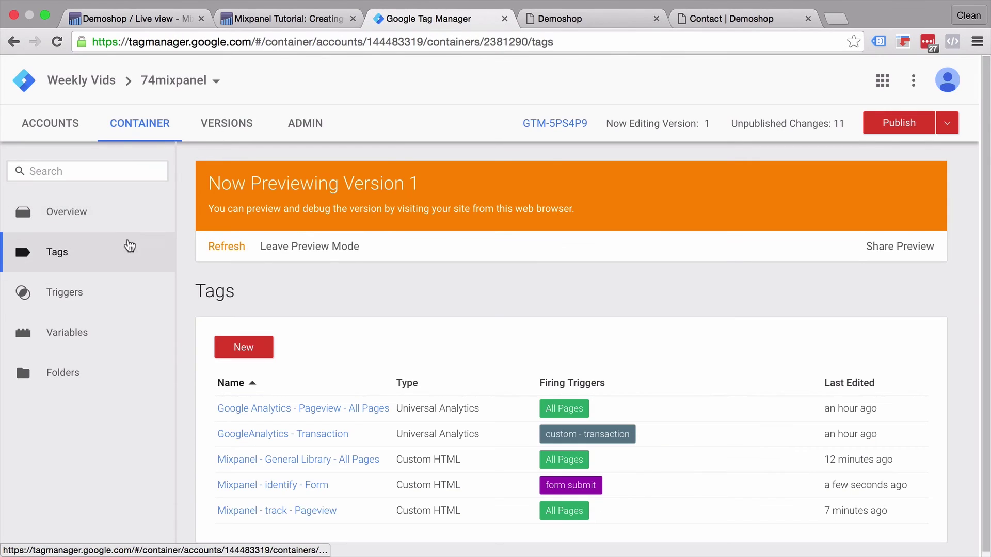
pyautogui.click(93, 301)
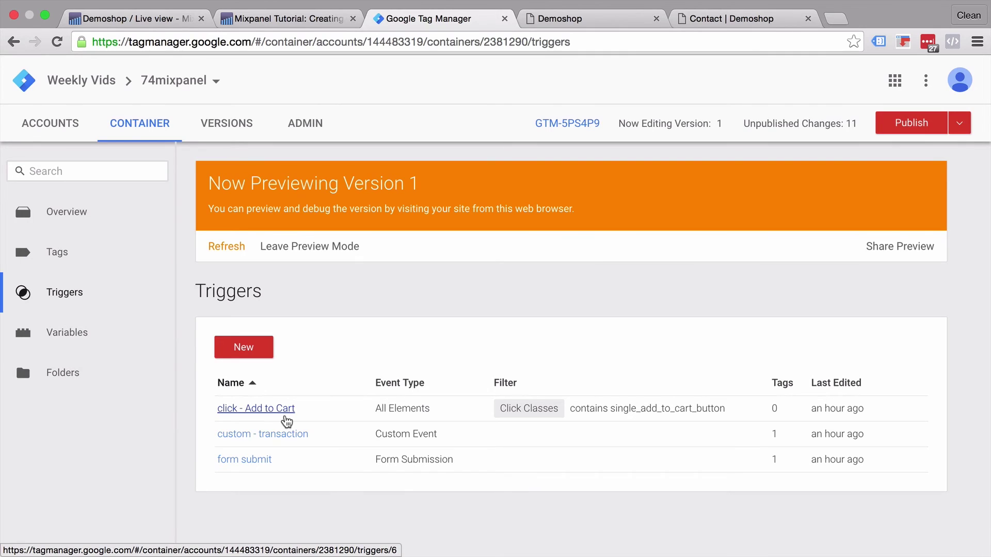
pyautogui.click(564, 18)
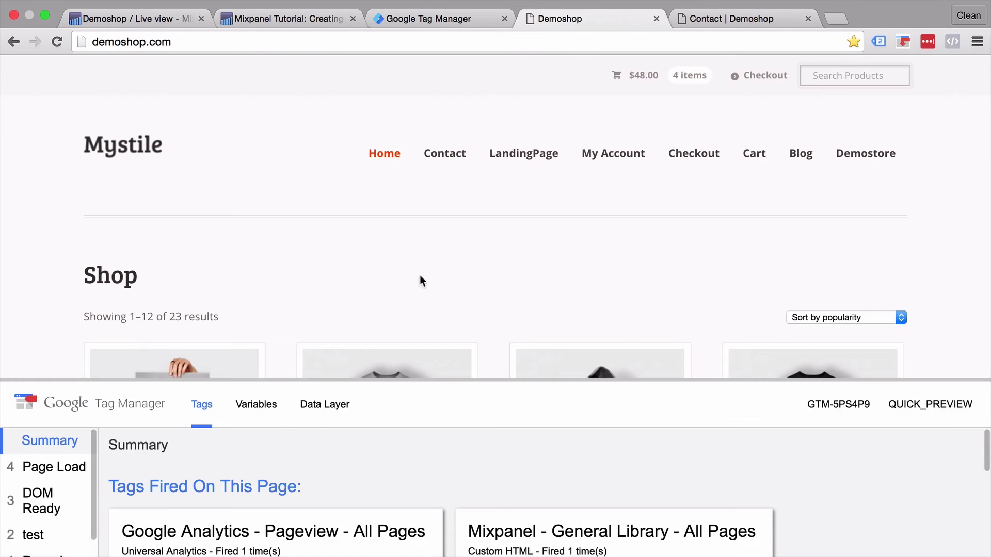
pyautogui.click(384, 376)
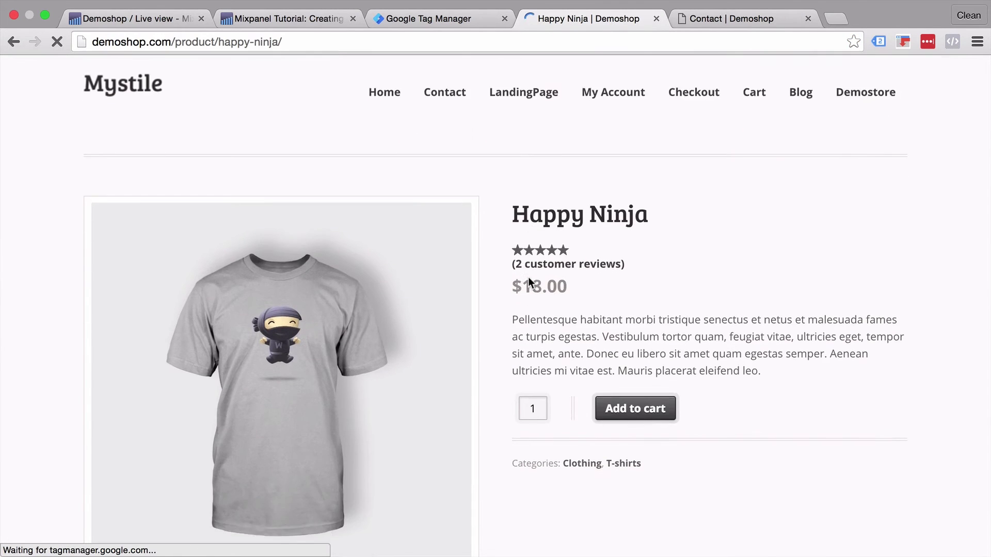
pyautogui.scroll(-3, 567, 277)
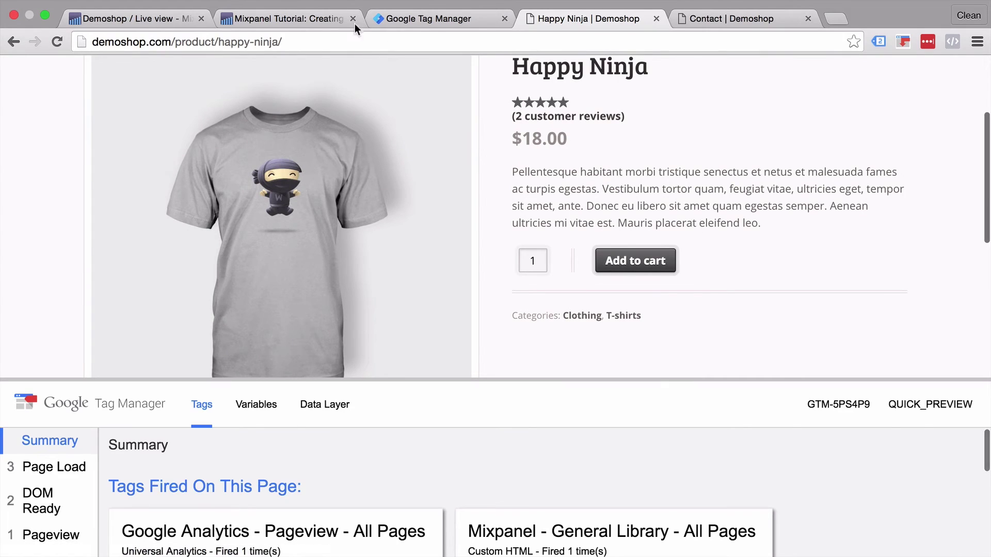
pyautogui.click(286, 20)
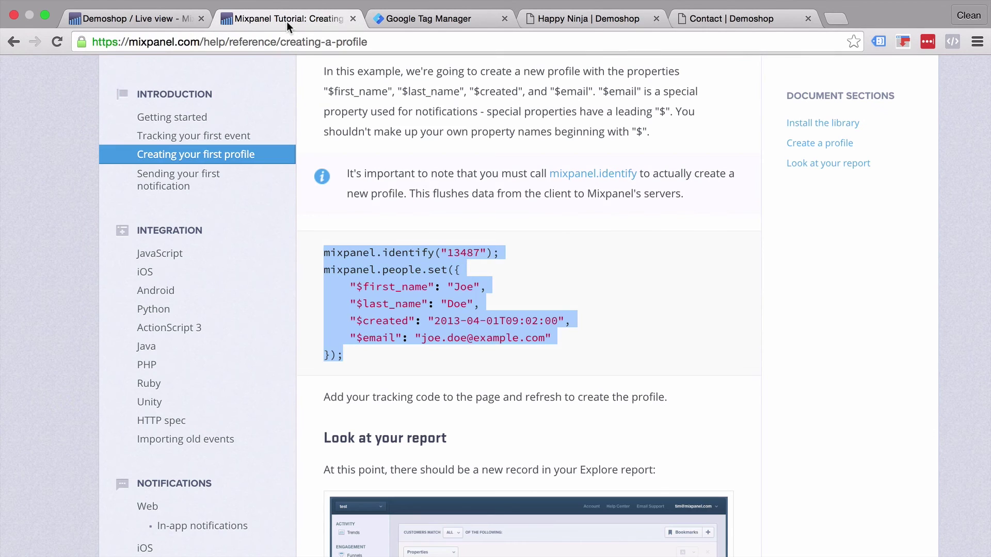
# Step: Copy the mixpanel.track example from 'Tracking your first event', then go to GTM's Tags list
pyautogui.click(194, 134)
pyautogui.scroll(-1, 408, 183)
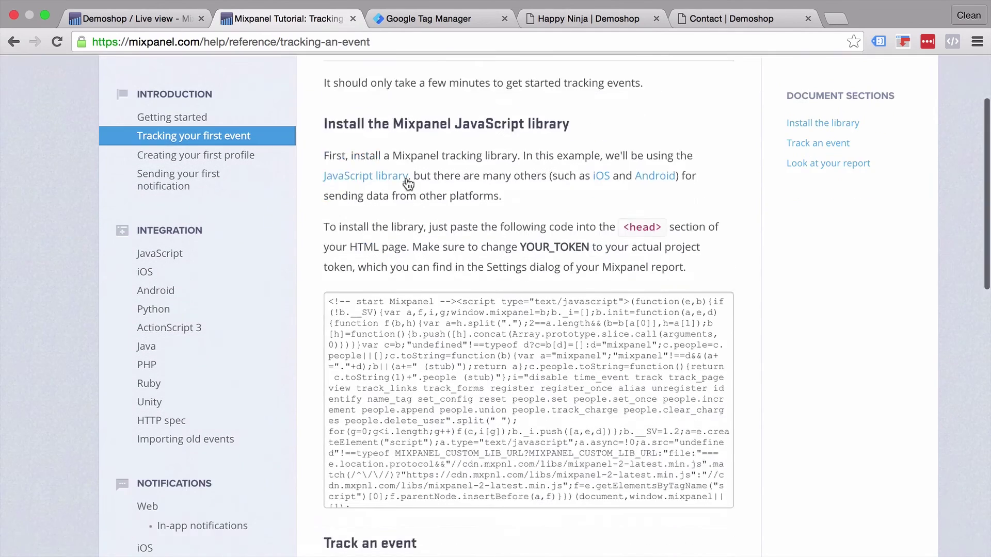
pyautogui.scroll(-10, 407, 183)
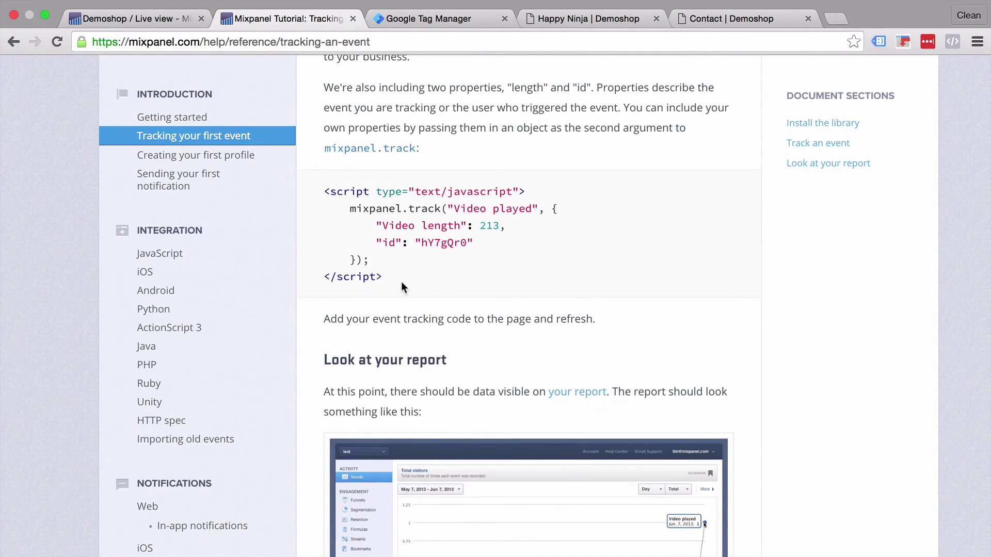
pyautogui.moveTo(401, 280); pyautogui.dragTo(322, 192)
pyautogui.hotkey('ctrl', 'c')
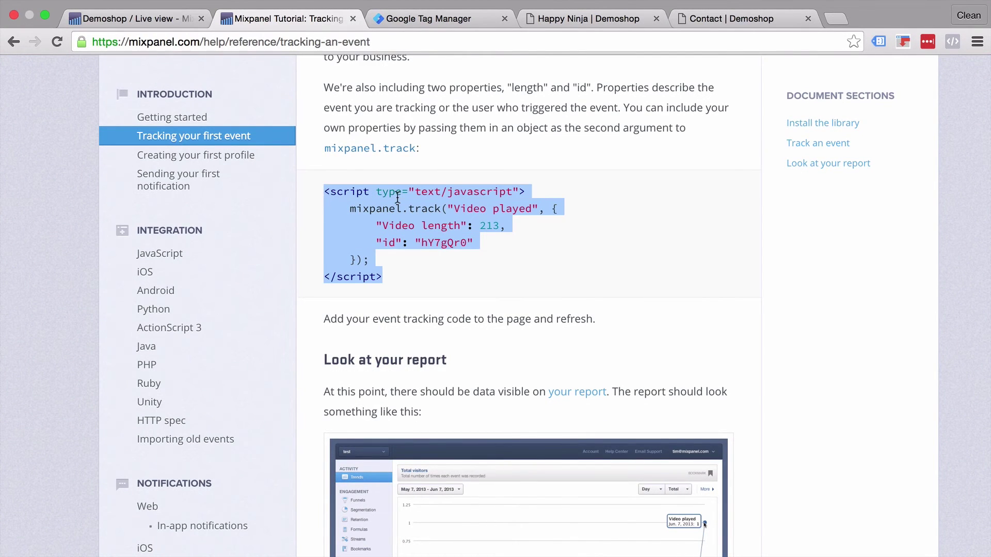
pyautogui.rightClick(397, 197)
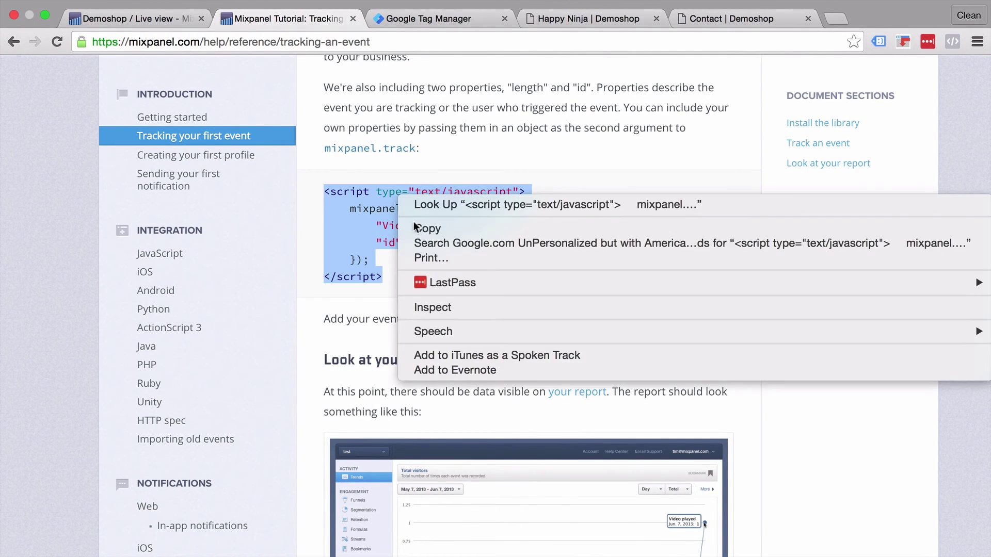
pyautogui.click(454, 228)
pyautogui.click(448, 15)
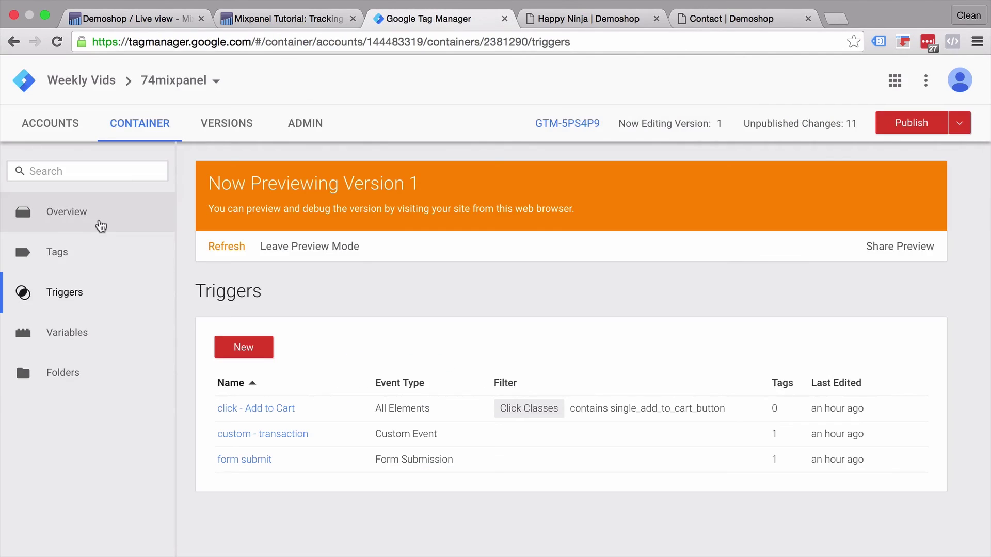
pyautogui.click(80, 250)
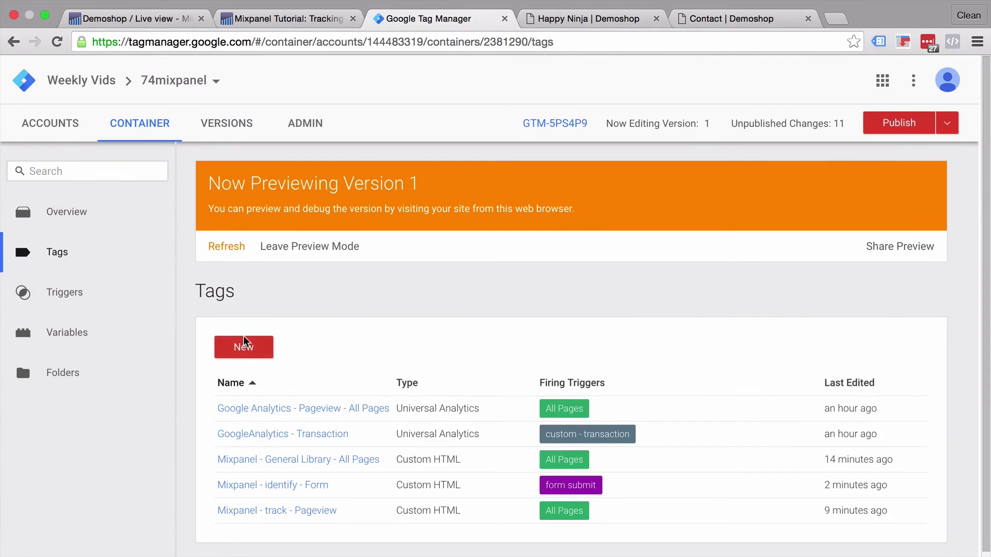
# Step: Create a Custom HTML tag named 'Mixpanel - track - Add To Cart Click' with the copied script pasted in
pyautogui.click(244, 347)
pyautogui.click(263, 181)
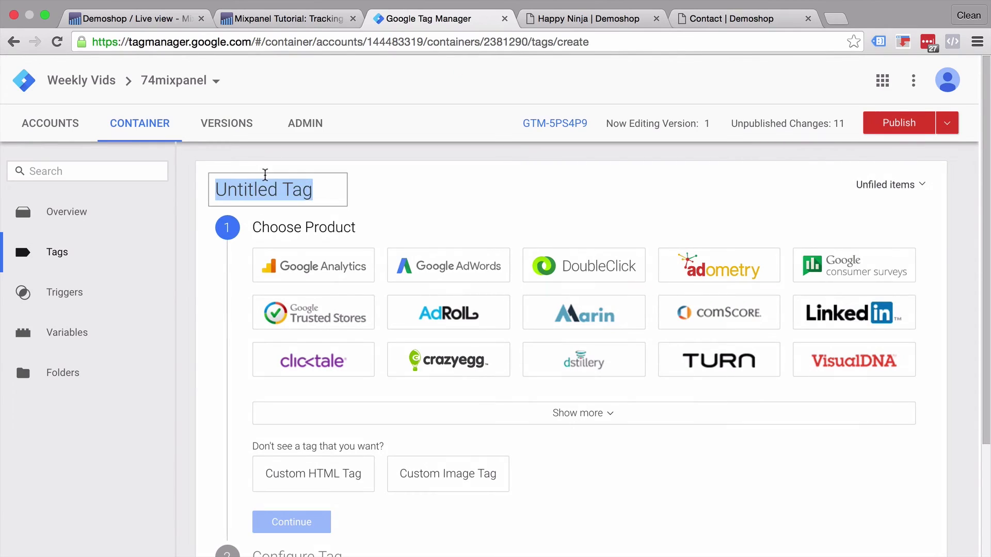
pyautogui.write('Mix')
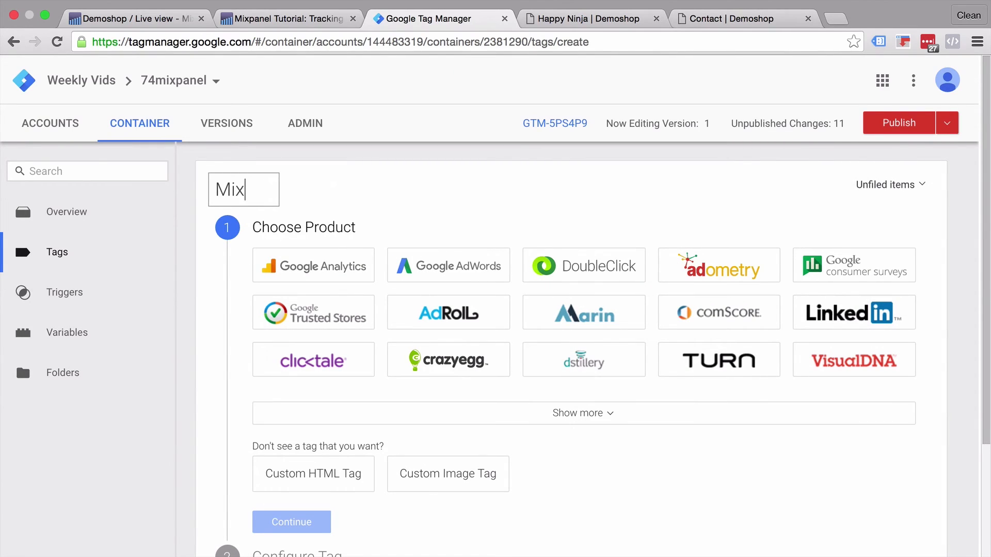
pyautogui.write('panel -')
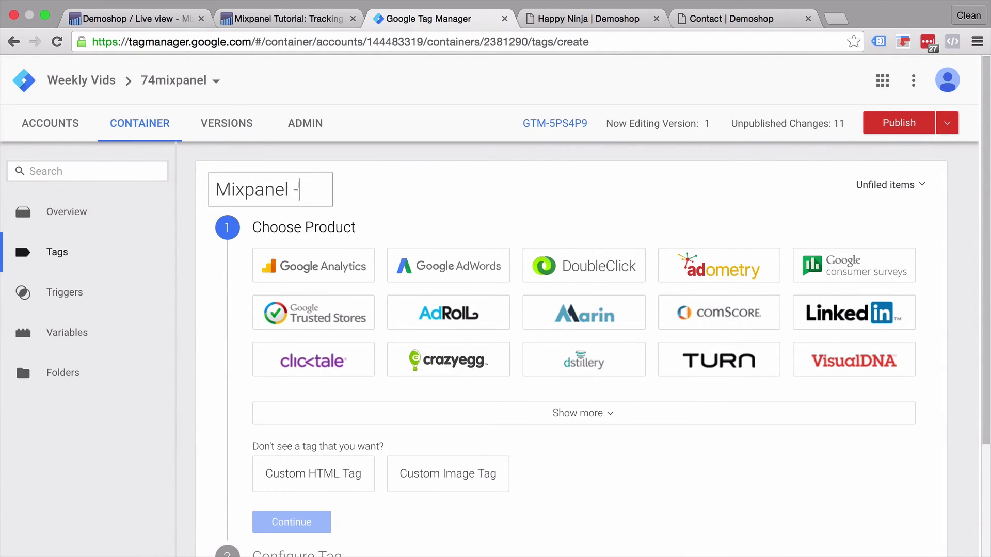
pyautogui.write(' track ')
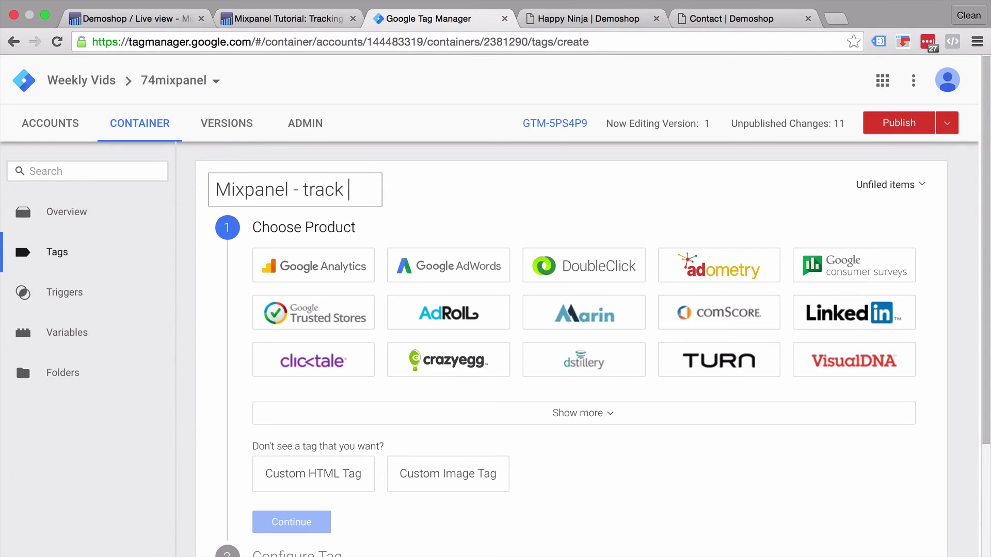
pyautogui.write('- Add ')
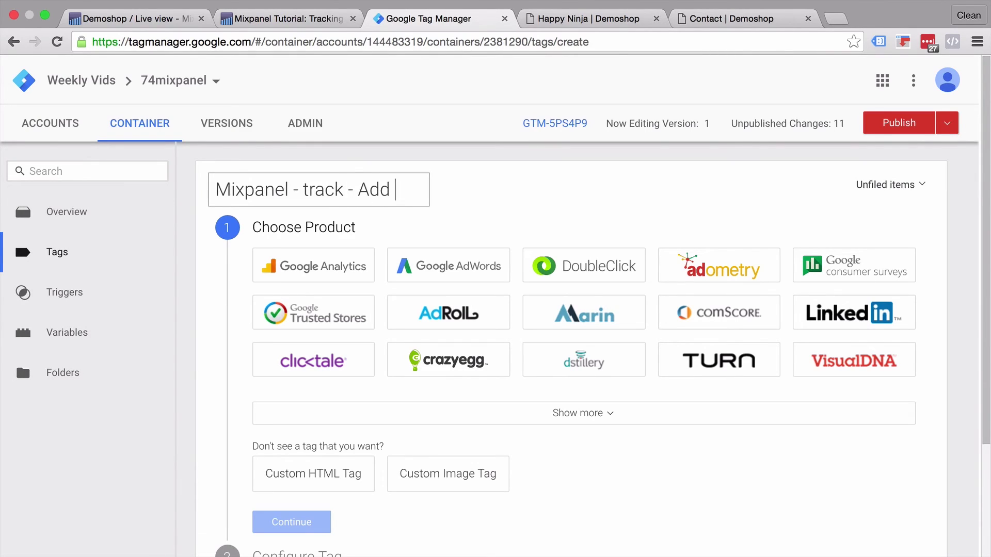
pyautogui.write('To Car')
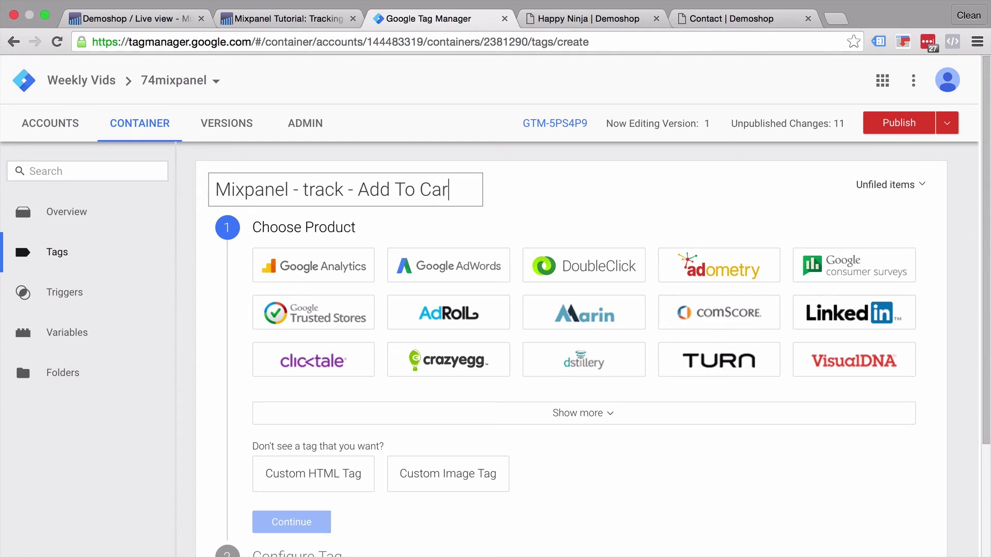
pyautogui.write('t Click')
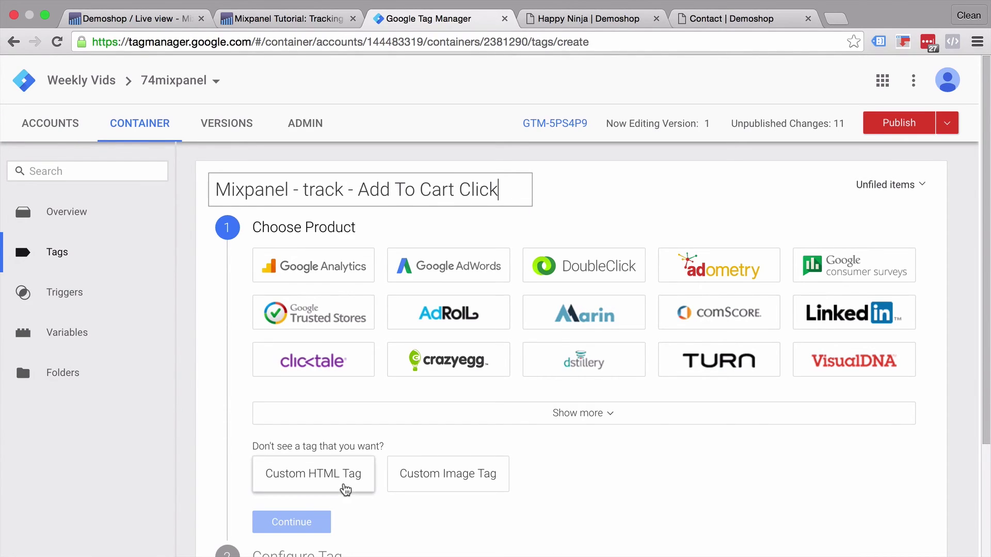
pyautogui.click(346, 487)
pyautogui.hotkey('ctrl', 'v')
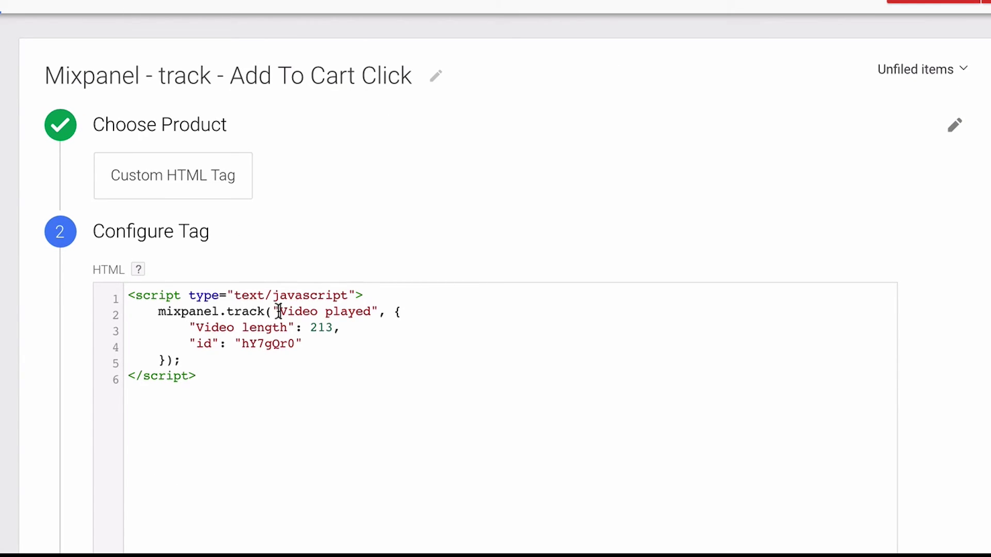
# Step: Change the tracked event from 'Video played' to 'Add to Cart' and delete its property block
pyautogui.moveTo(279, 311); pyautogui.dragTo(371, 311)
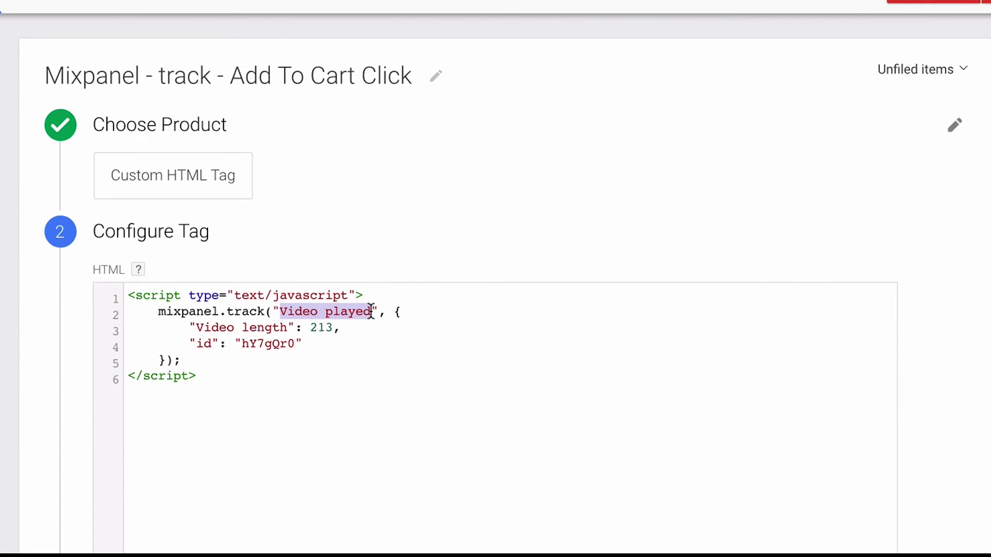
pyautogui.write('Add to Ca')
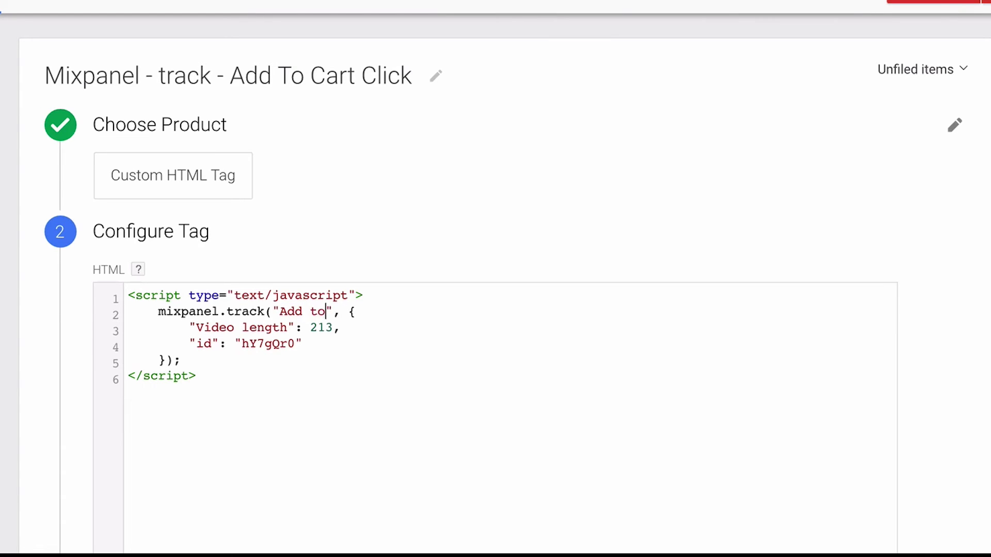
pyautogui.write('rt')
pyautogui.moveTo(368, 312); pyautogui.dragTo(168, 356)
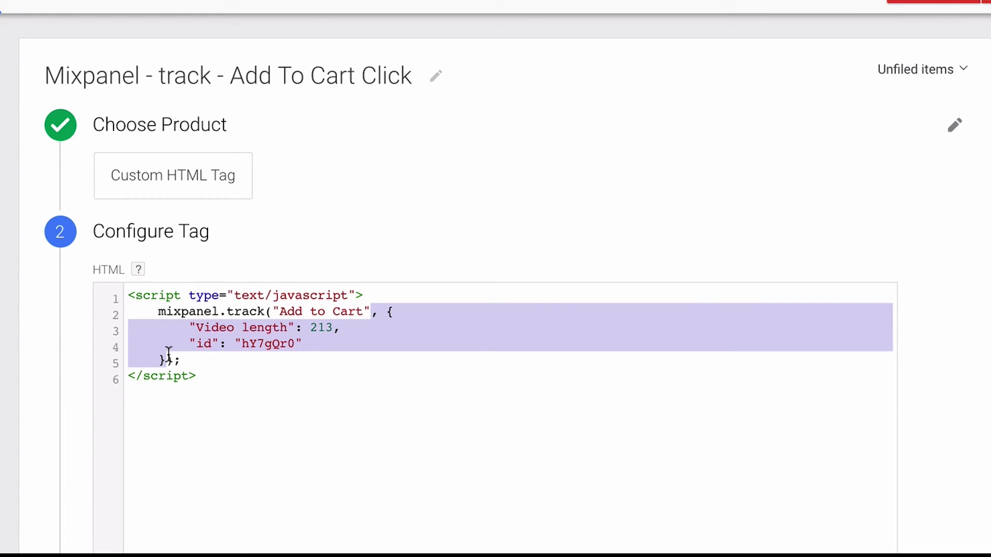
pyautogui.press('BackSpace')
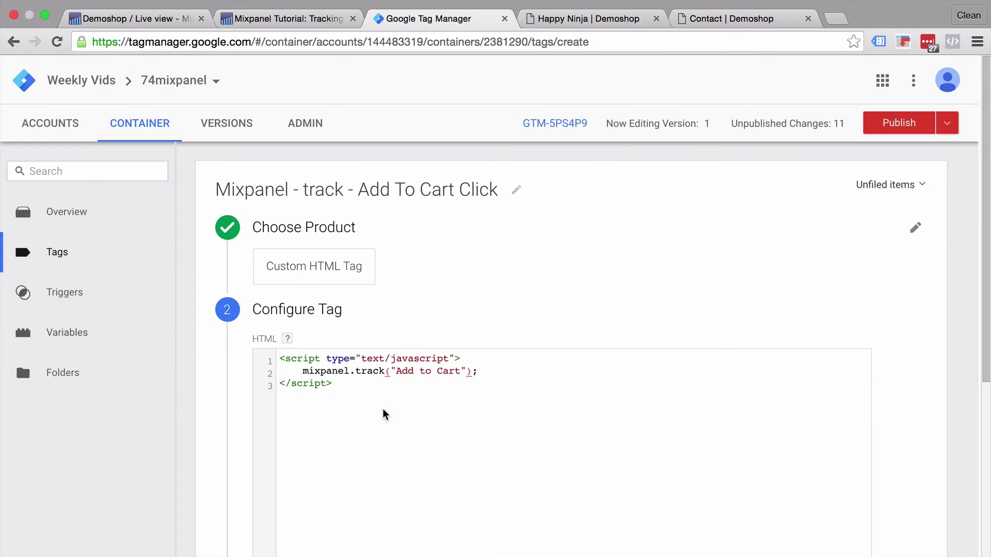
pyautogui.scroll(-5, 220, 437)
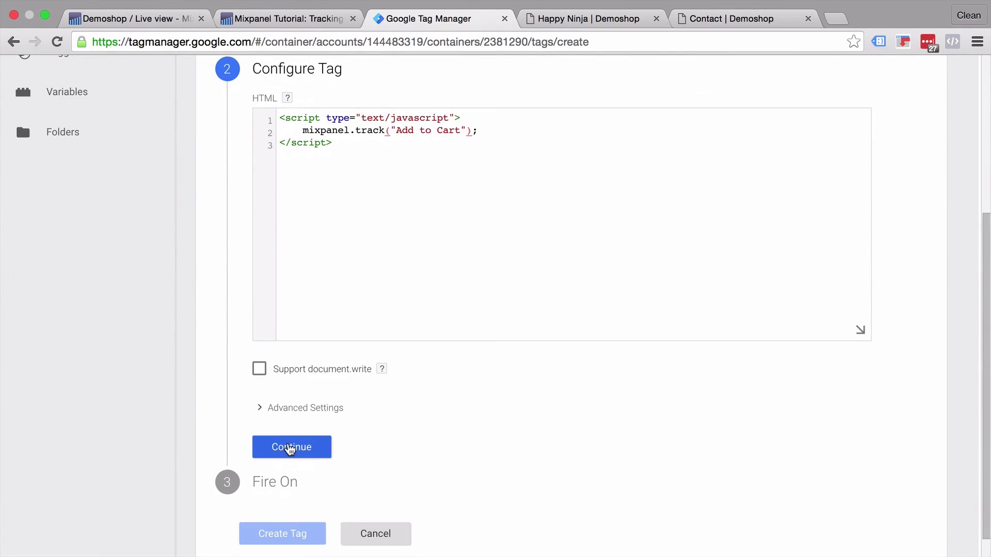
pyautogui.click(287, 448)
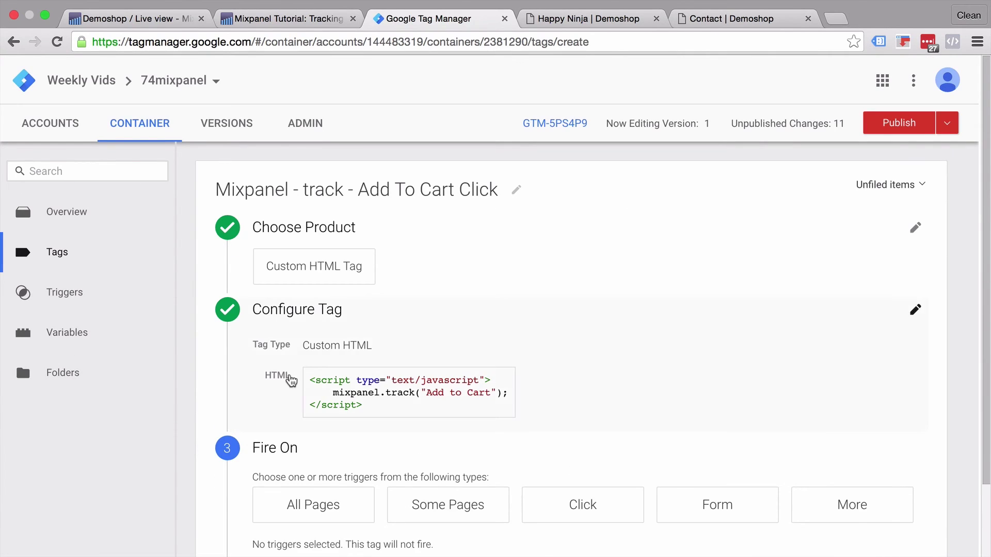
pyautogui.click(287, 385)
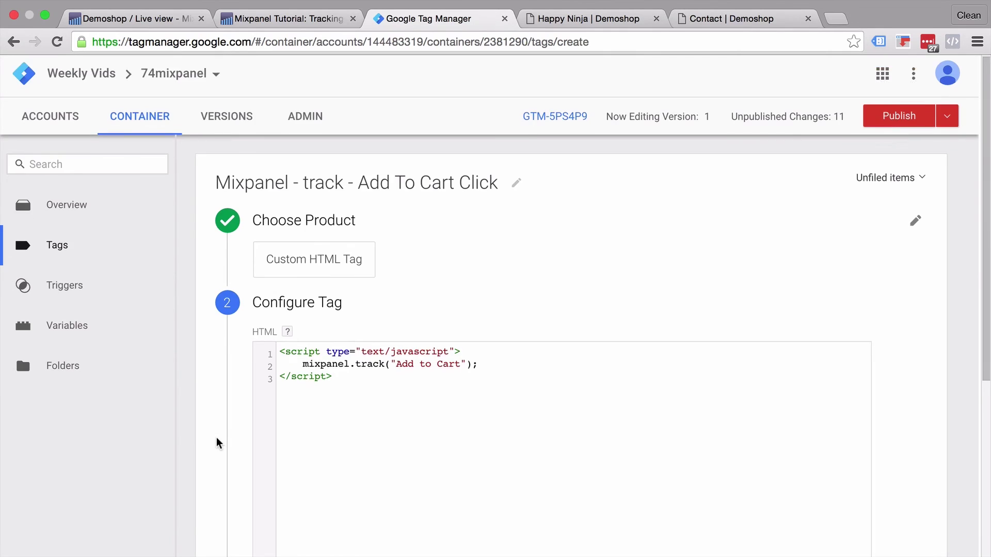
# Step: Sequence the tag to fire after Mixpanel - General Library - All Pages
pyautogui.scroll(-5, 218, 443)
pyautogui.click(321, 381)
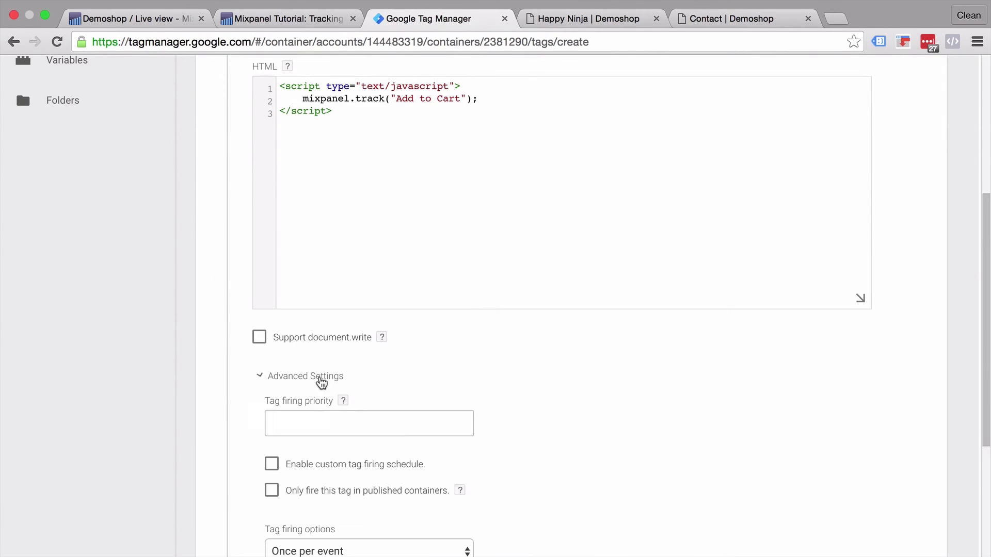
pyautogui.scroll(-4, 226, 413)
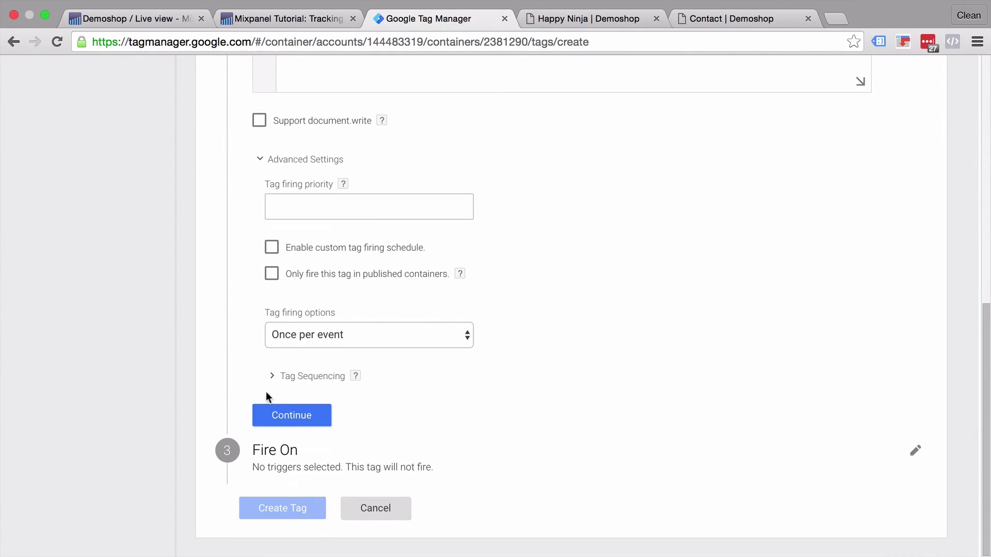
pyautogui.click(298, 383)
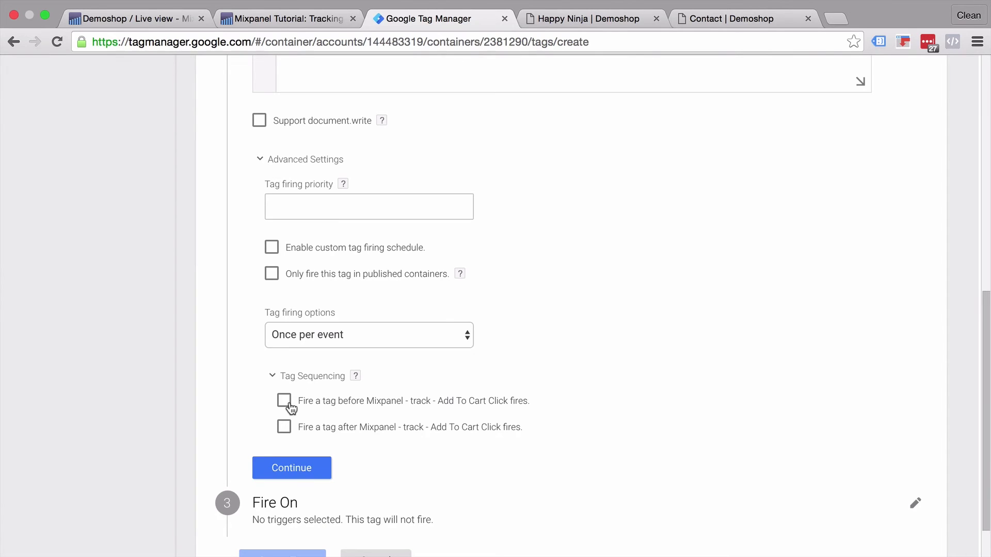
pyautogui.click(291, 408)
pyautogui.click(371, 433)
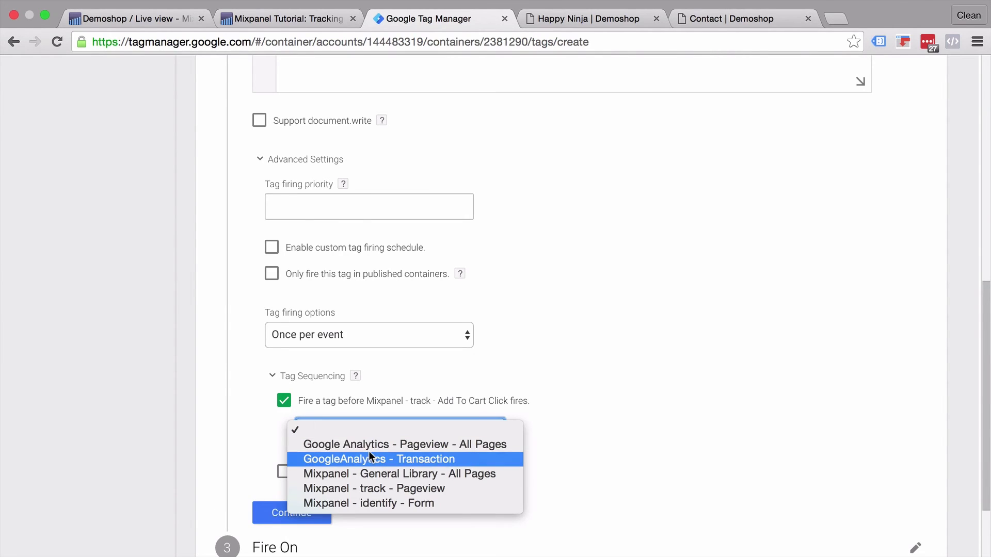
pyautogui.click(367, 473)
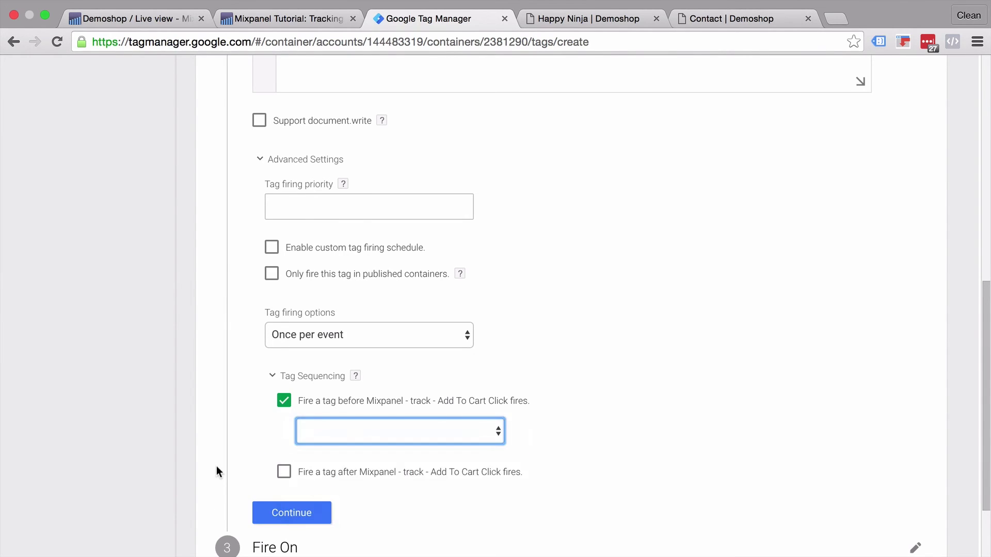
pyautogui.scroll(-3, 216, 471)
pyautogui.click(310, 414)
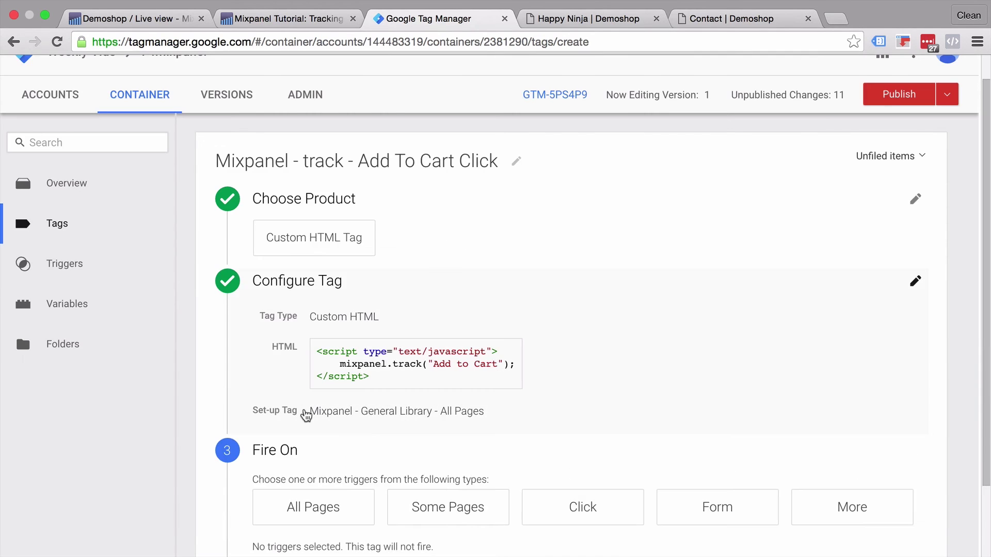
pyautogui.scroll(-3, 487, 435)
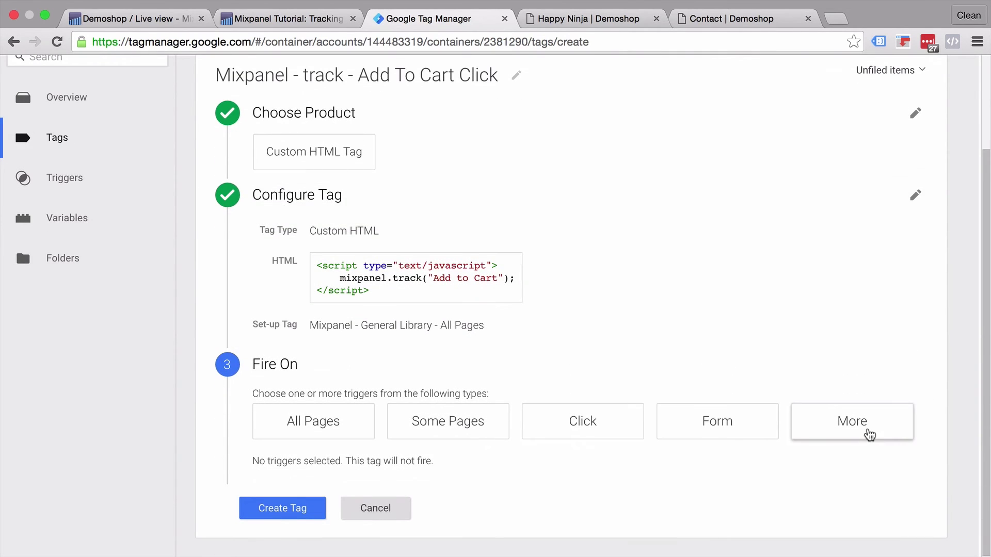
# Step: Attach the click - Add to Cart trigger and create the tag
pyautogui.click(869, 435)
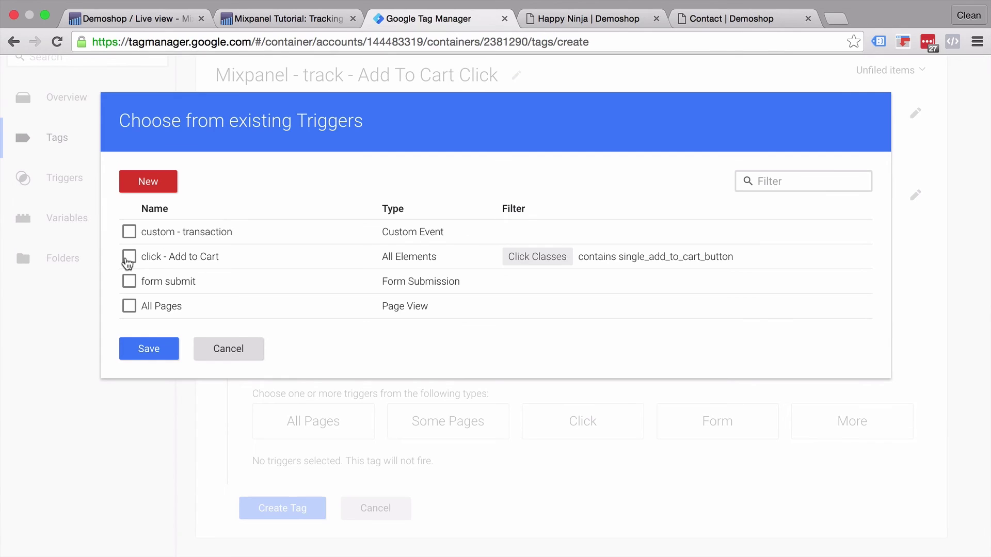
pyautogui.click(128, 257)
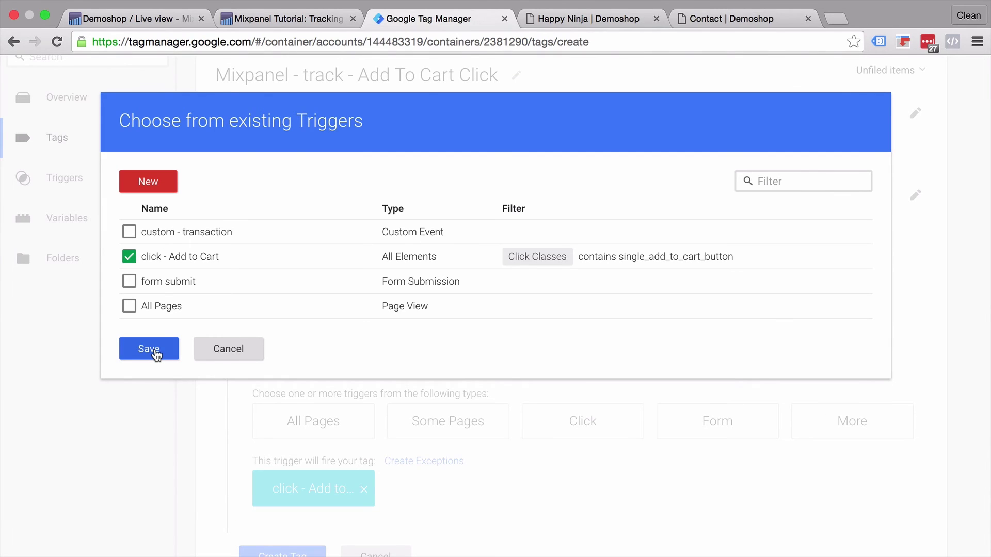
pyautogui.click(149, 349)
pyautogui.scroll(-2, 154, 398)
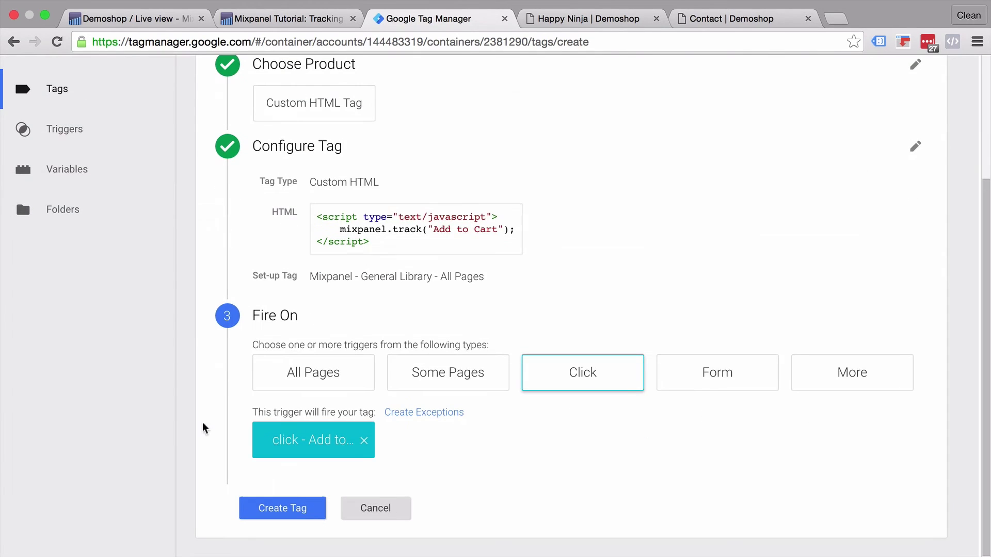
pyautogui.click(311, 514)
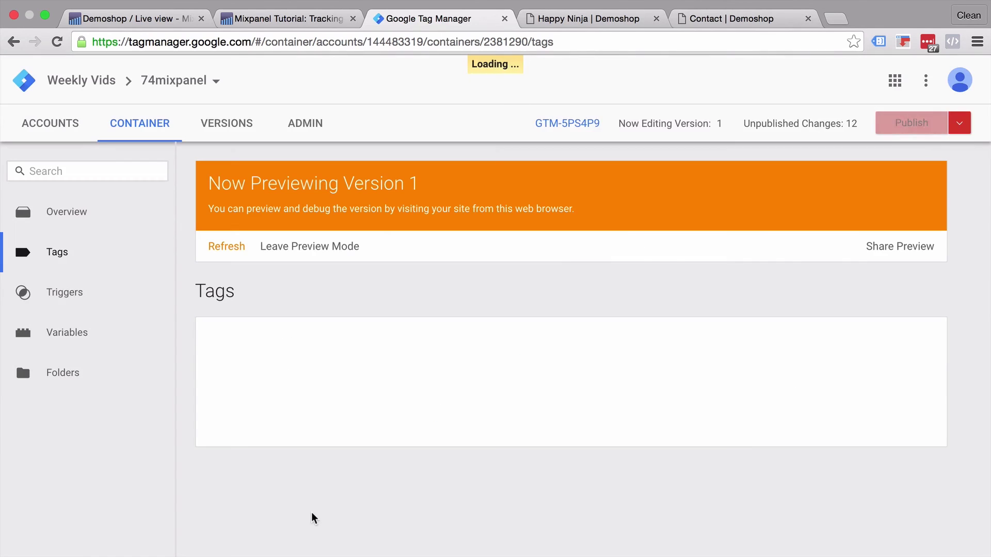
# Step: Set Mixpanel - General Library - All Pages to fire before the identify - Form tag and save it
pyautogui.scroll(-1, 312, 514)
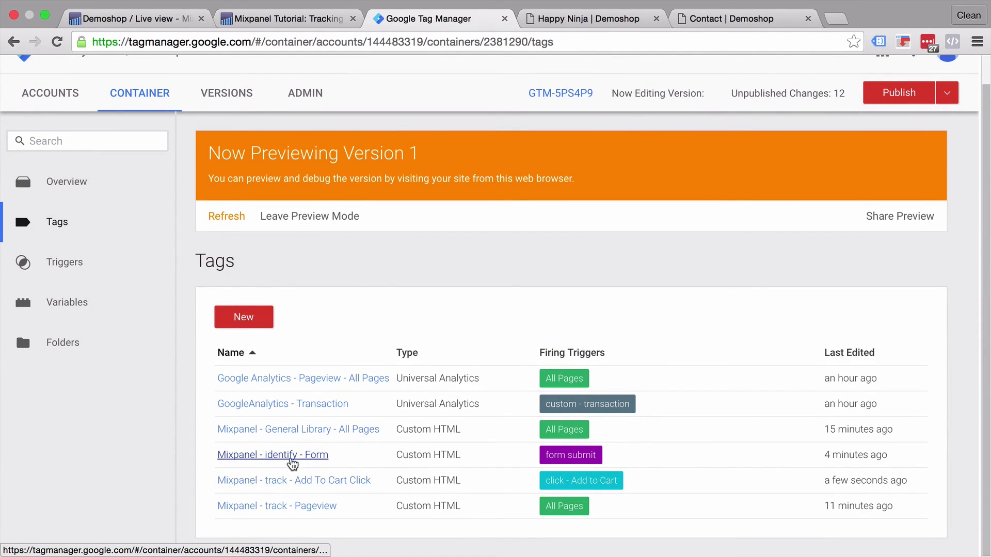
pyautogui.click(292, 459)
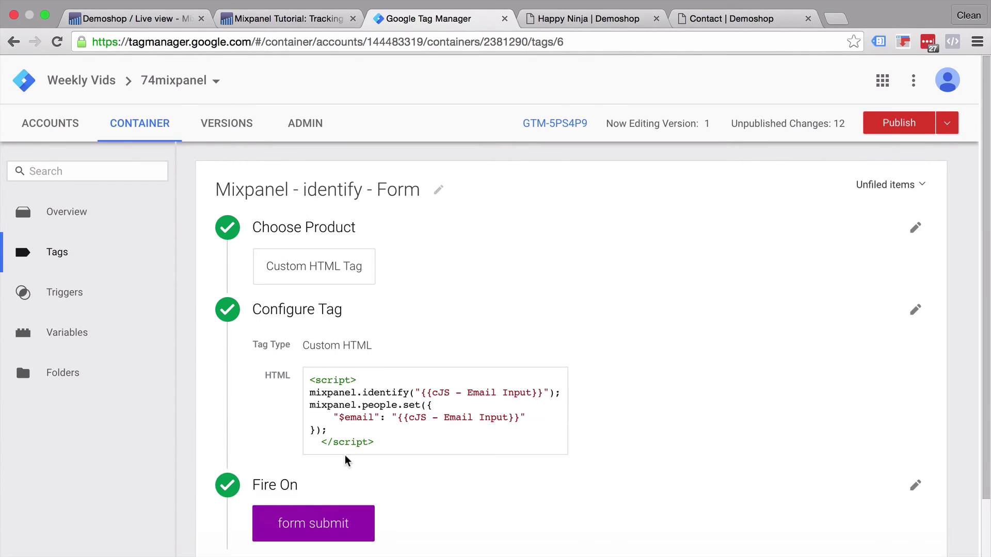
pyautogui.click(263, 453)
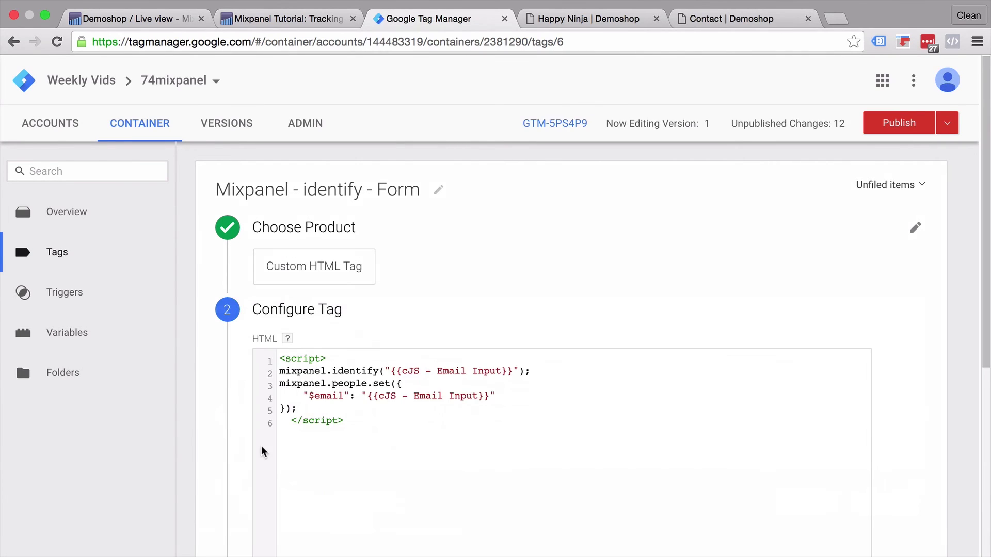
pyautogui.scroll(-4, 261, 449)
pyautogui.click(302, 347)
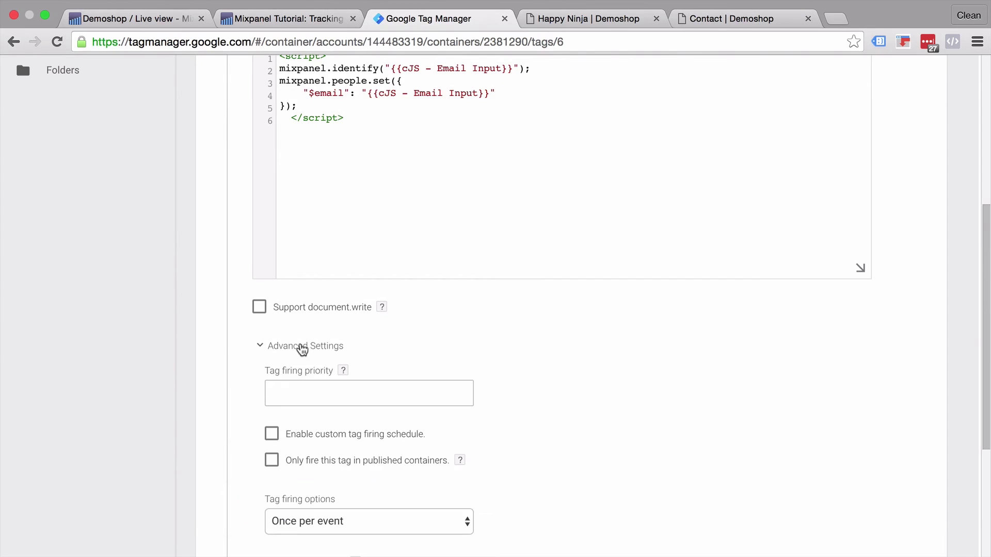
pyautogui.scroll(-4, 274, 475)
pyautogui.click(313, 347)
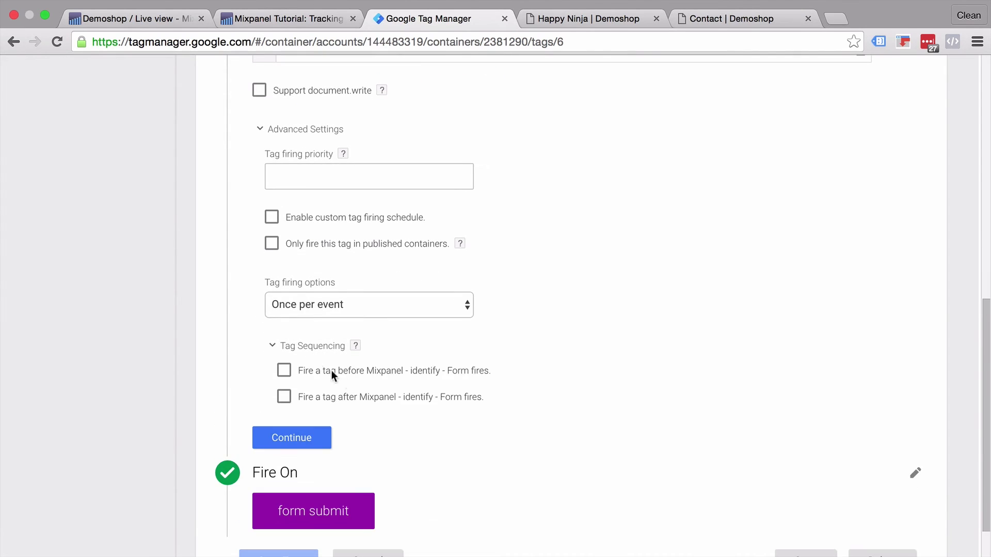
pyautogui.click(285, 370)
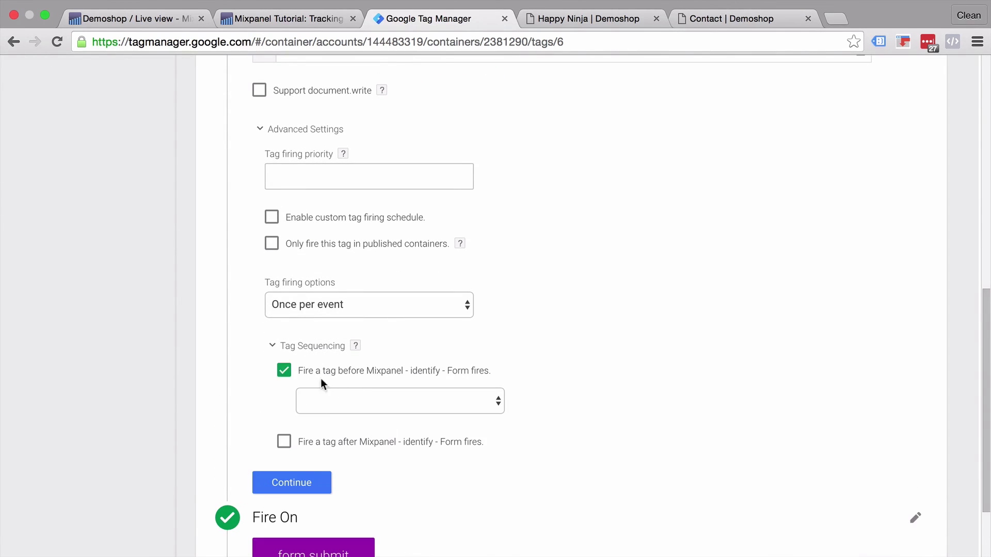
pyautogui.click(354, 405)
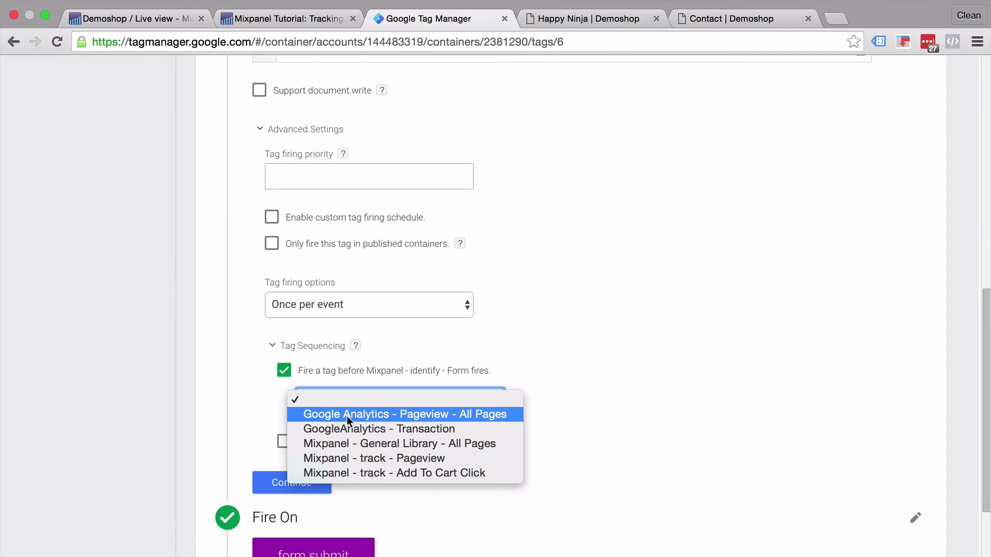
pyautogui.click(327, 446)
pyautogui.scroll(-3, 224, 450)
pyautogui.click(289, 511)
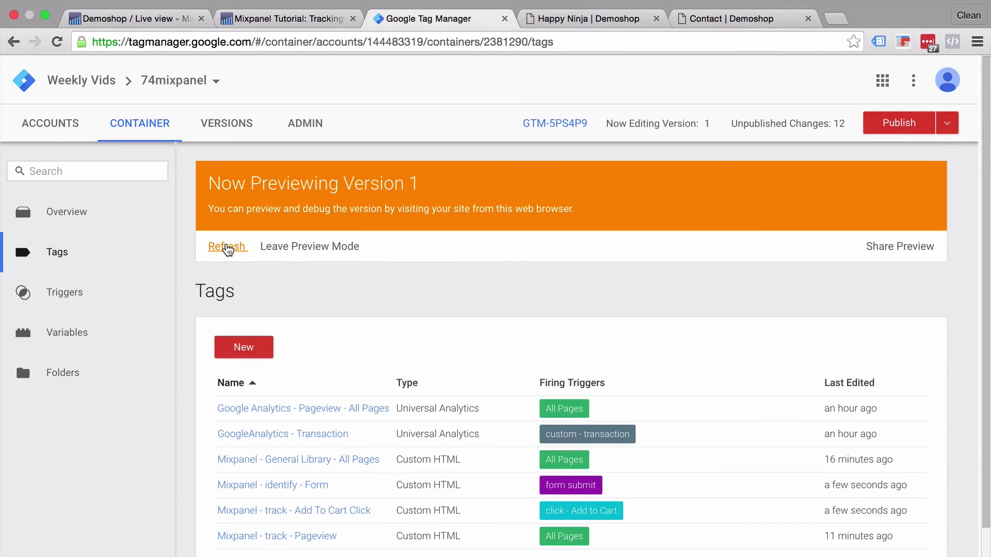
# Step: Reload the Happy Ninja product page and inspect the tags fired on the add-to-cart gtm.click event
pyautogui.click(565, 19)
pyautogui.press('super+r')
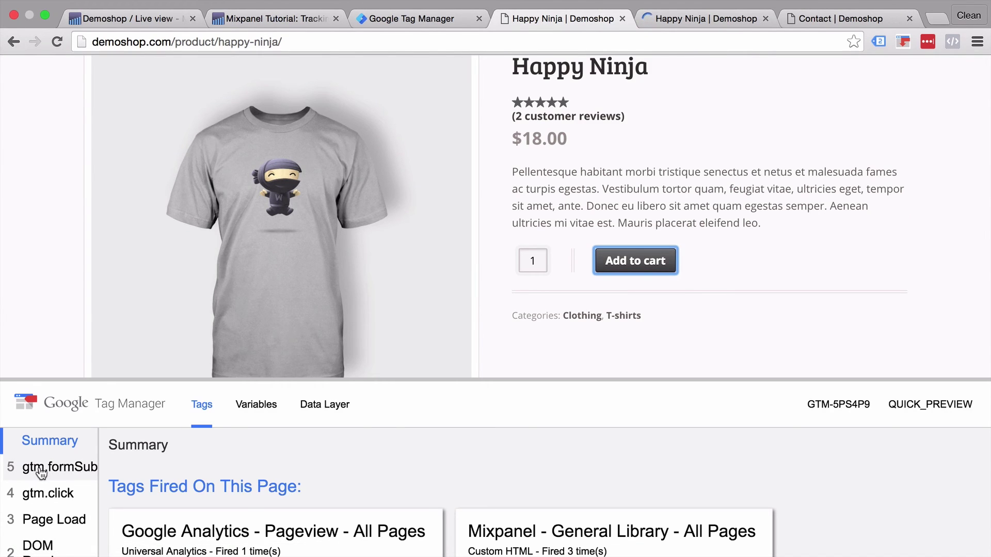
pyautogui.click(46, 505)
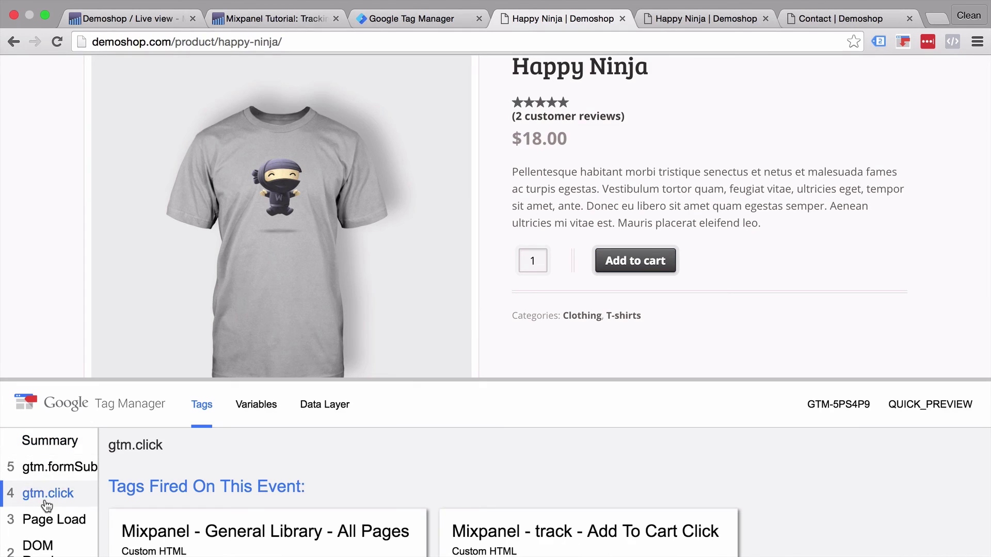
pyautogui.scroll(-2, 178, 482)
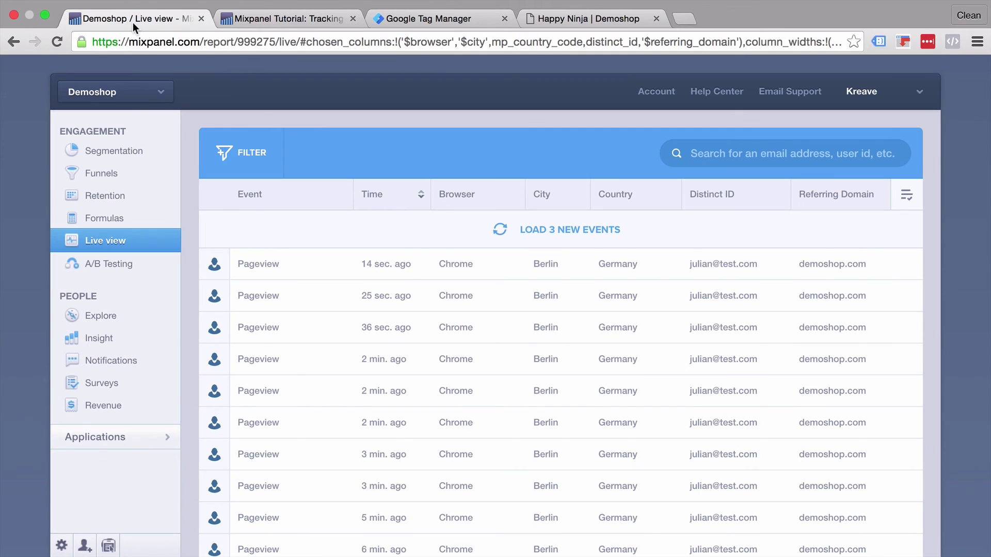
# Step: Load the newest Live view events and expand the Add to Cart event's properties
pyautogui.click(530, 231)
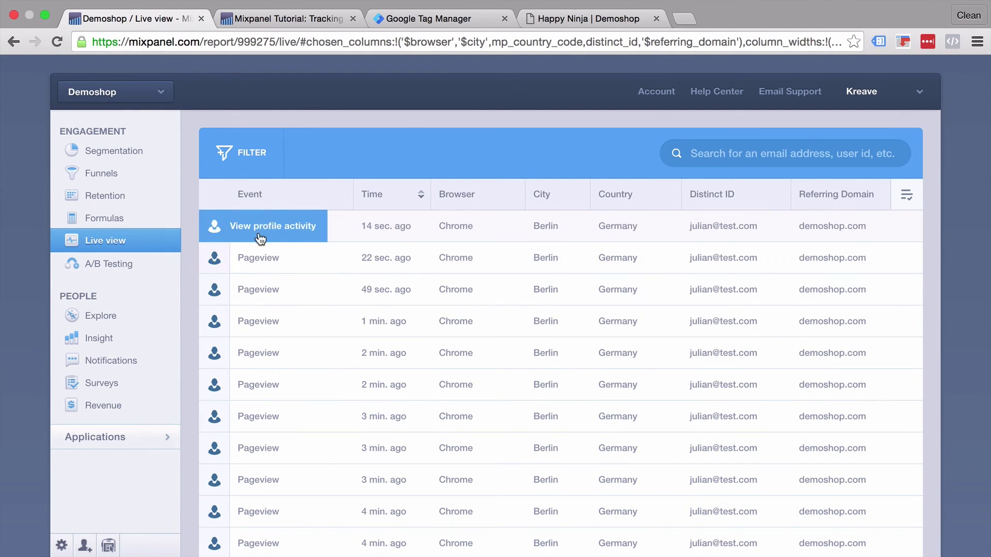
pyautogui.click(277, 227)
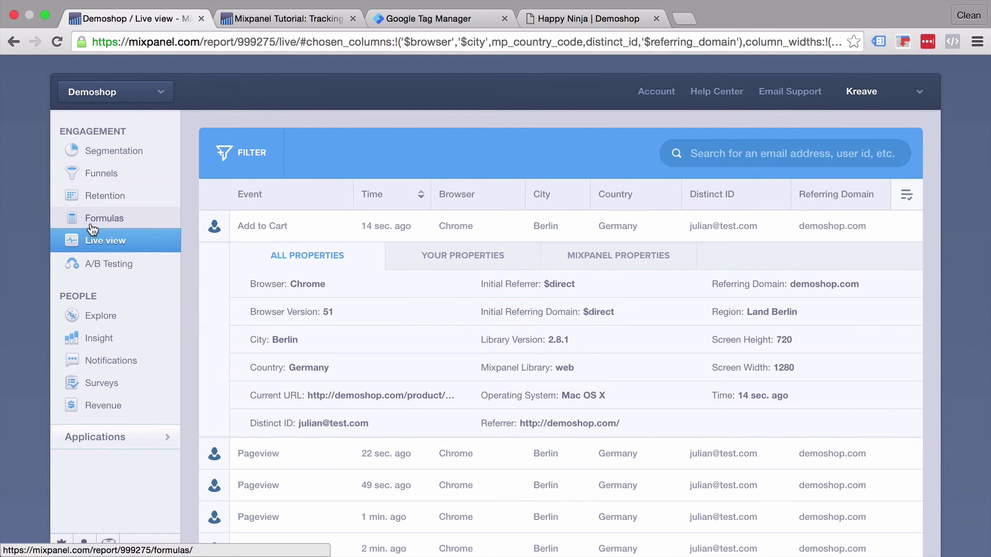
# Step: Start a new Mixpanel in-app message notification targeted at the website
pyautogui.click(110, 364)
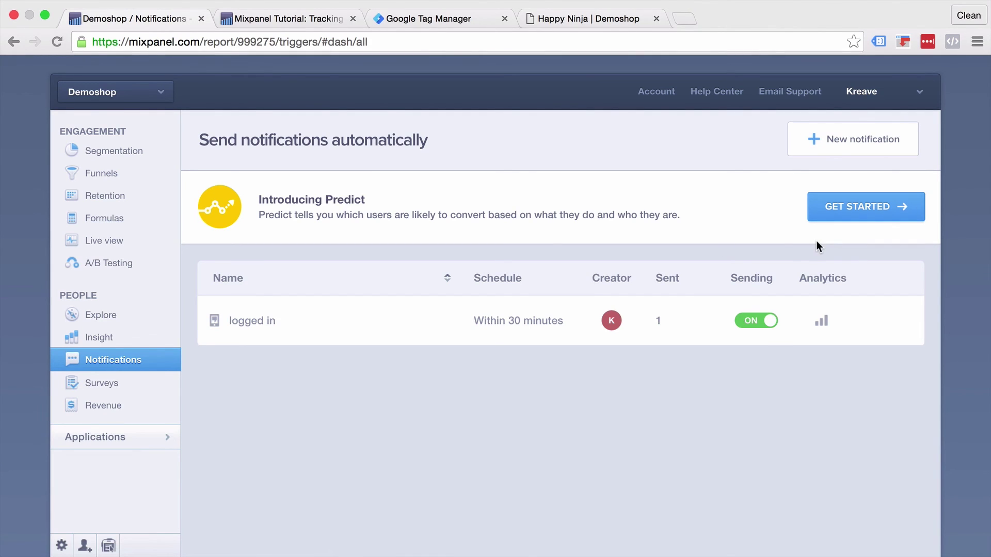
pyautogui.click(842, 144)
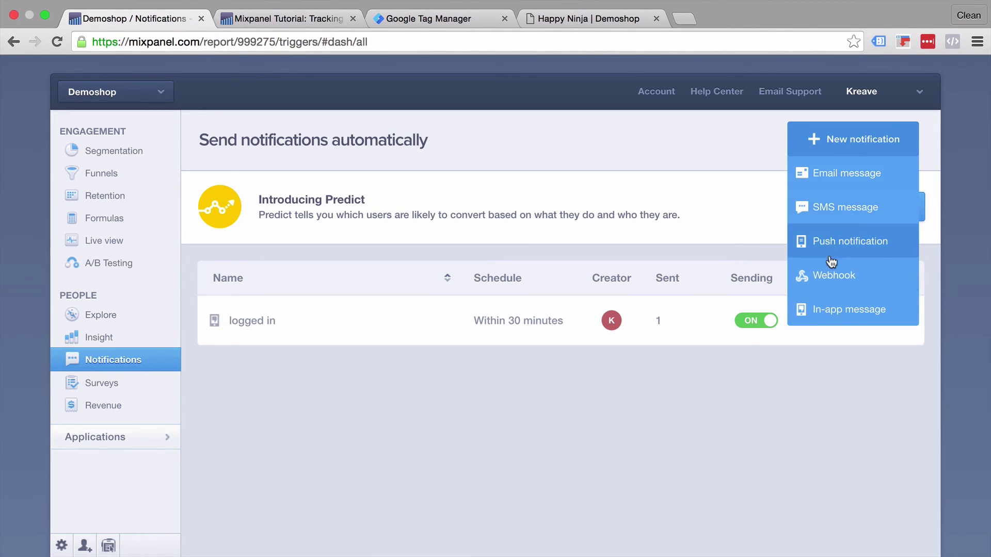
pyautogui.click(824, 311)
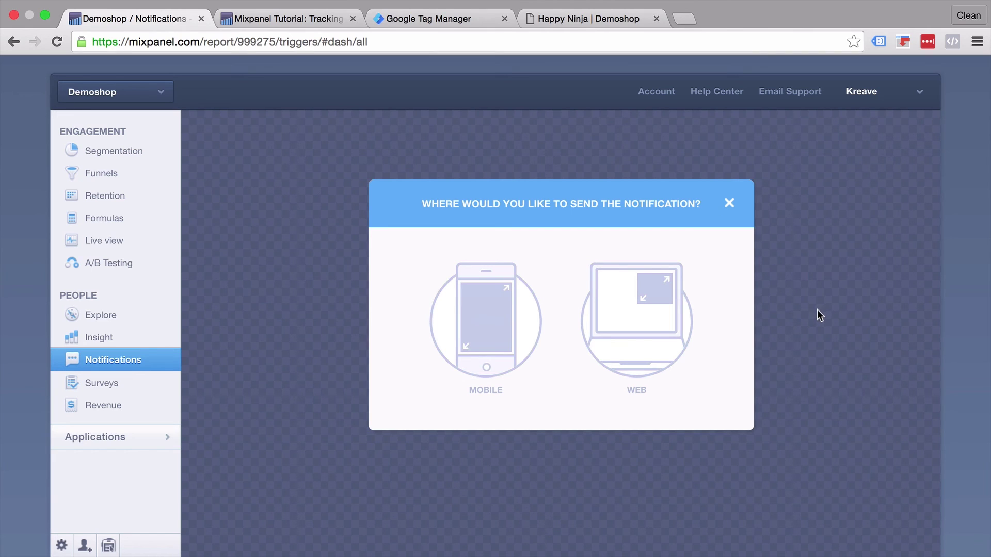
pyautogui.click(659, 317)
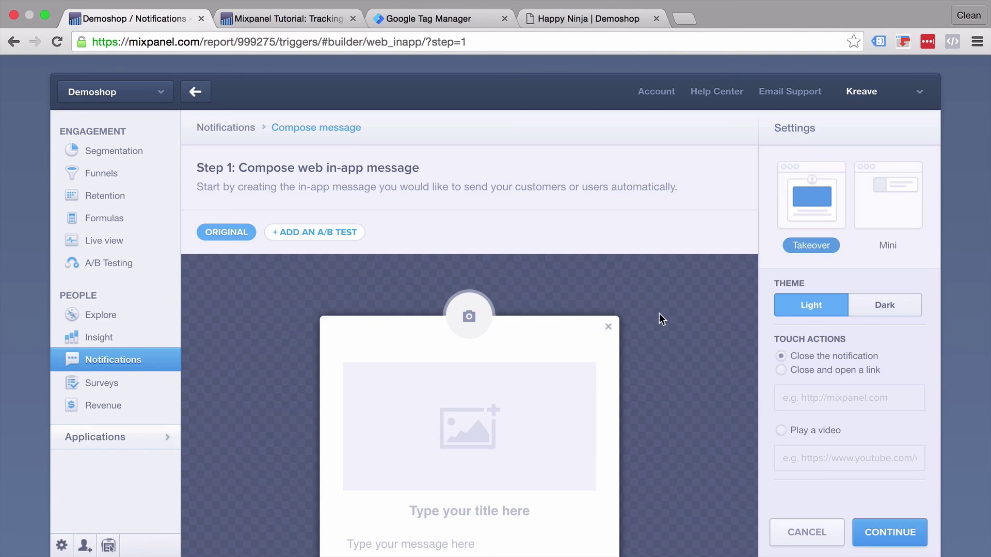
pyautogui.scroll(-3, 628, 401)
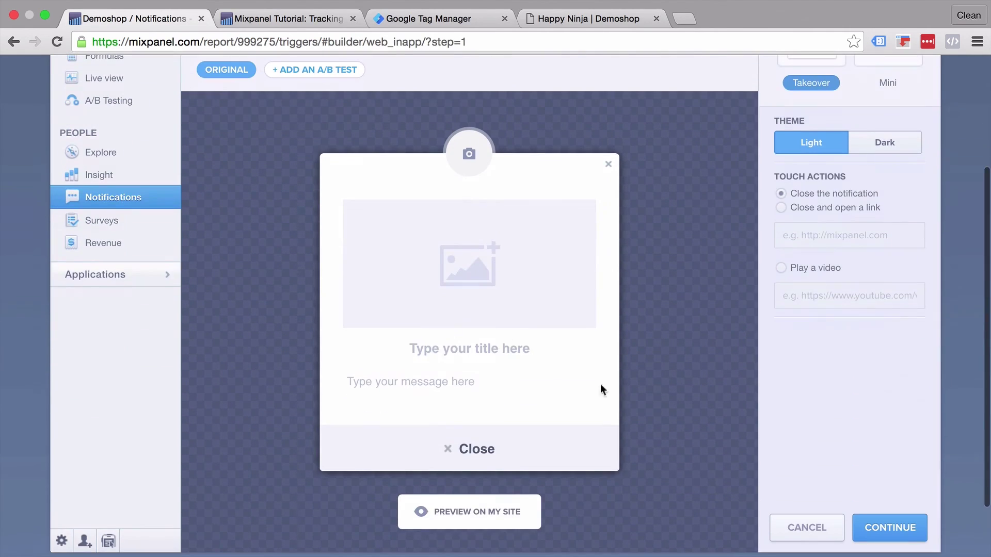
# Step: Set the message title to 'Congratulations' and the body to 'You have won'
pyautogui.click(490, 344)
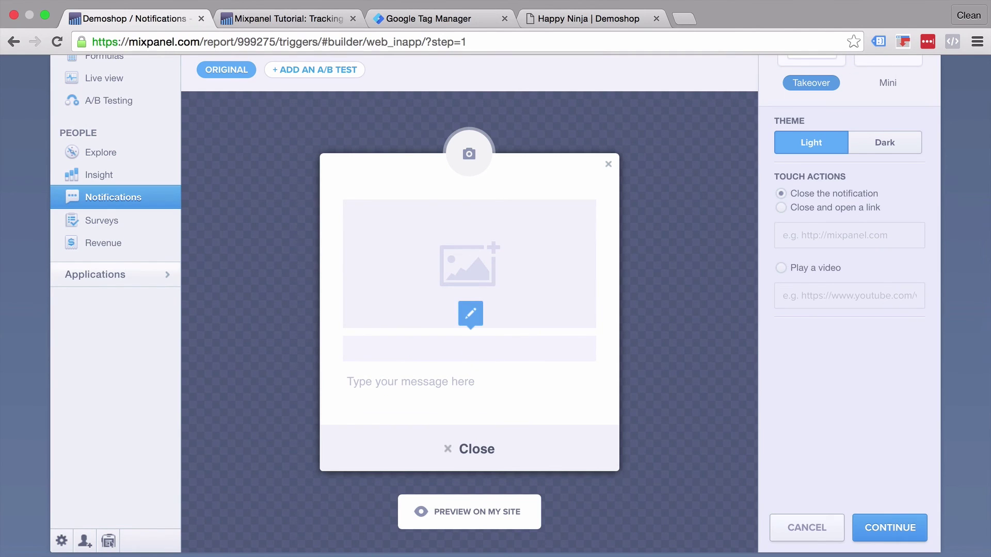
pyautogui.write('Congratulations')
pyautogui.click(443, 386)
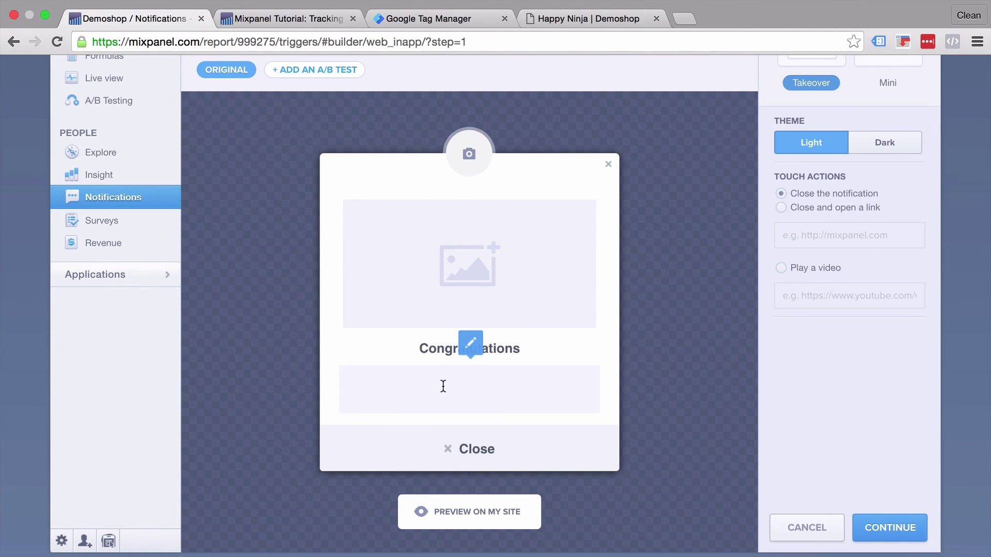
pyautogui.write('You have won')
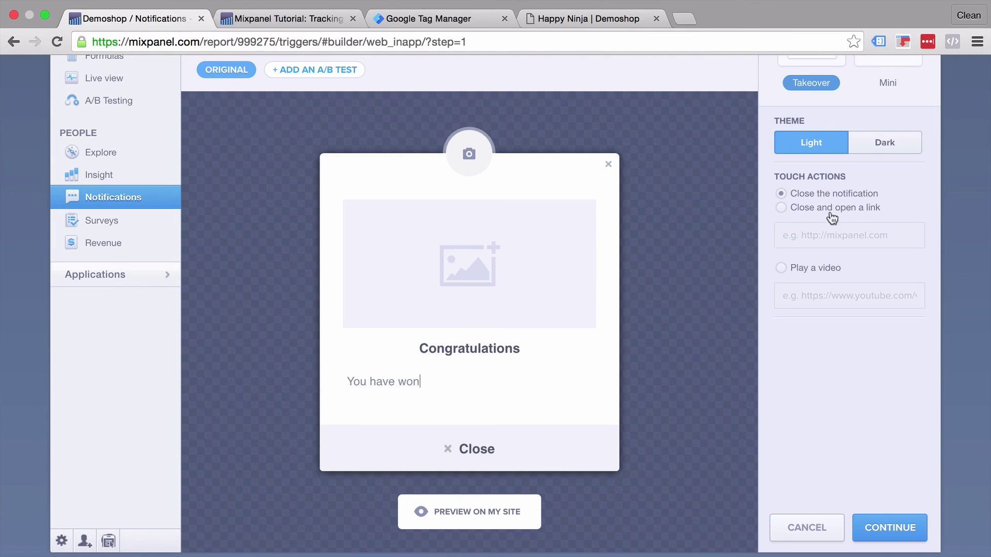
pyautogui.click(782, 207)
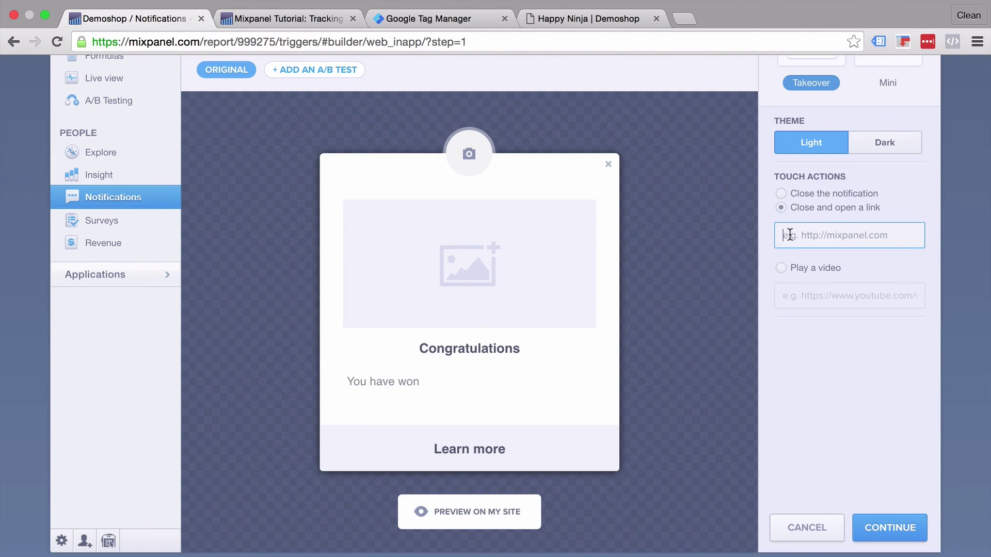
pyautogui.write('http:')
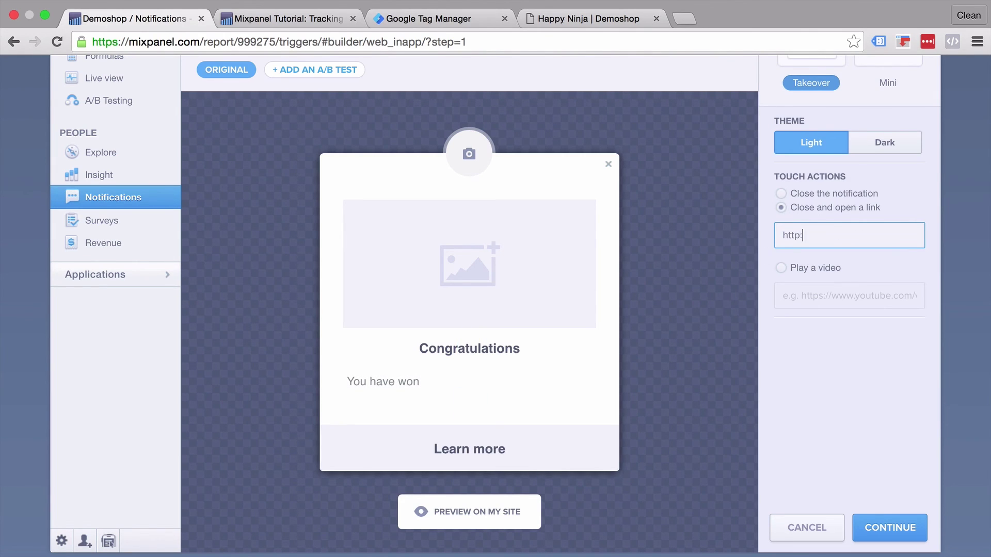
pyautogui.write('//measureschool.com')
pyautogui.click(844, 375)
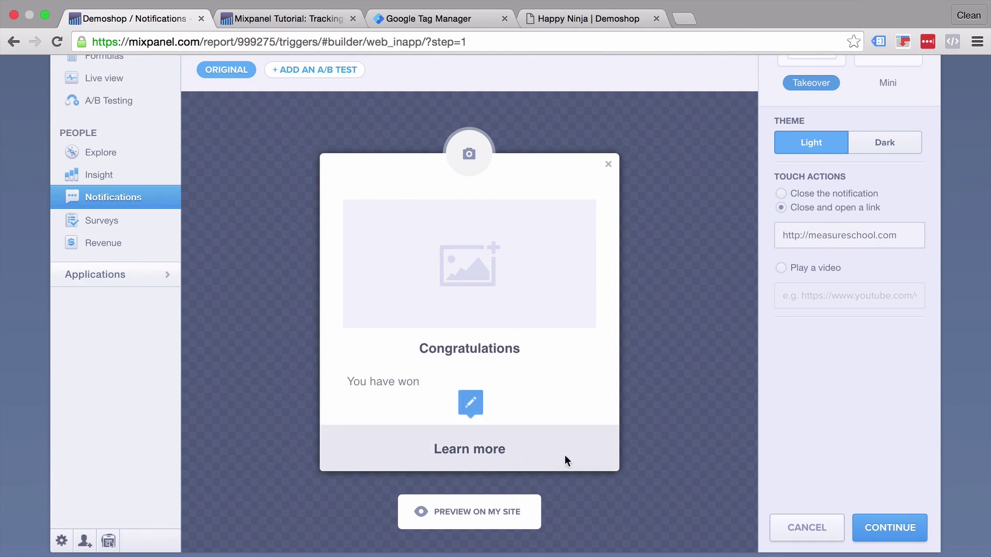
pyautogui.tripleClick(472, 446)
pyautogui.write('Redeem now')
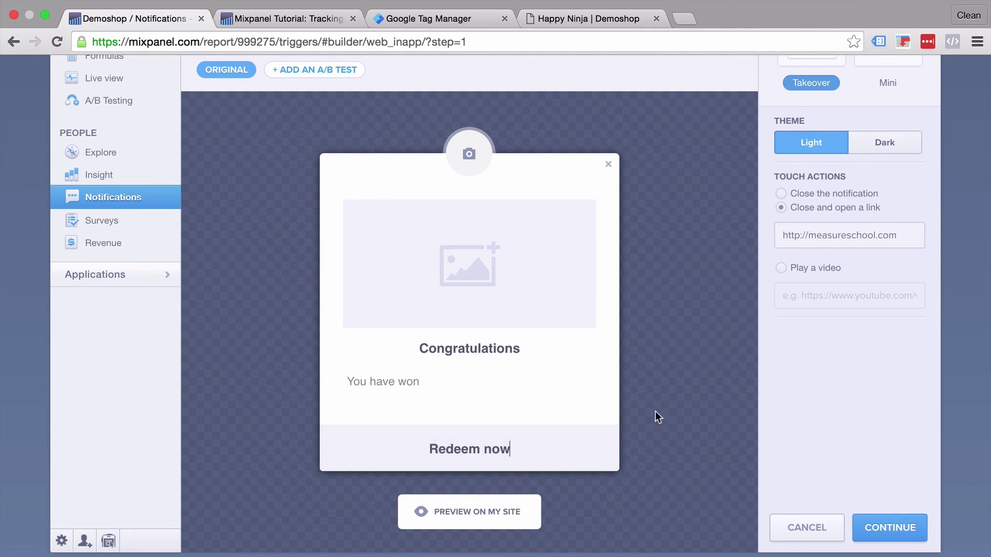
pyautogui.click(440, 512)
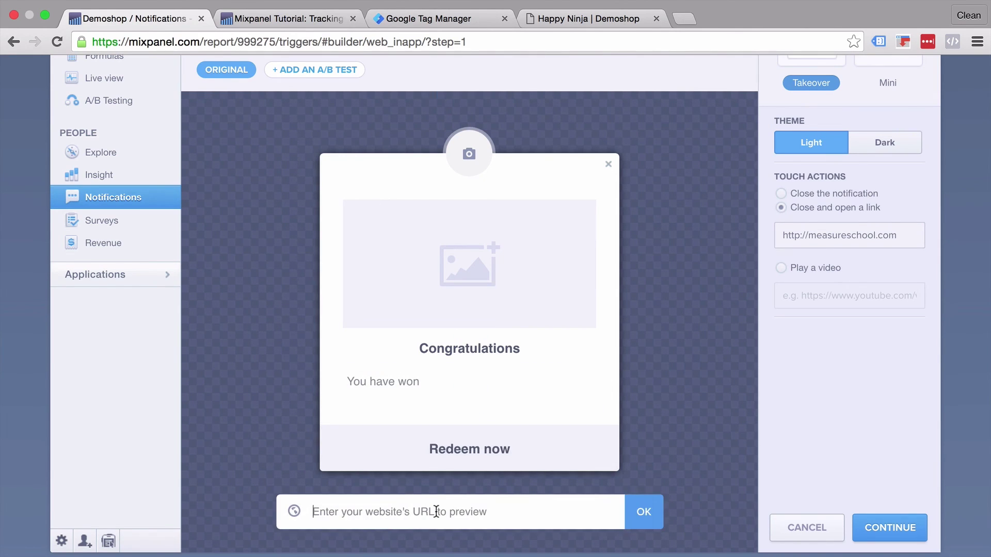
# Step: Name the notification 'demoshop'
pyautogui.click(881, 539)
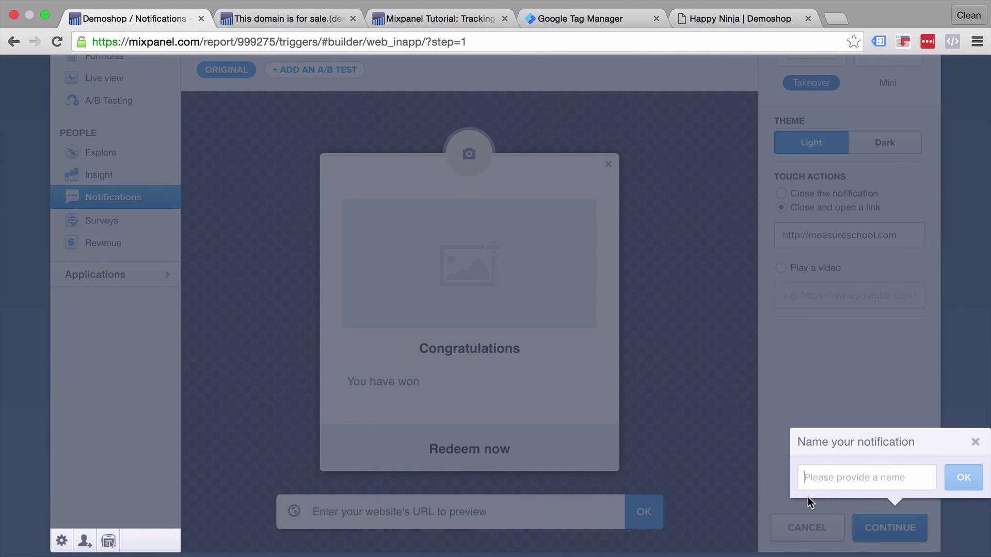
pyautogui.write('demoshop')
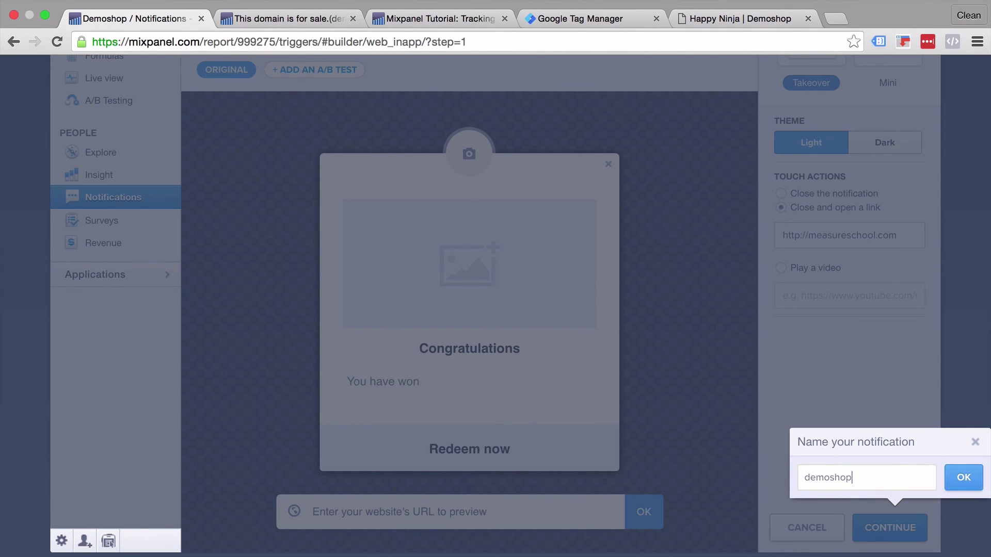
pyautogui.press('Return')
pyautogui.scroll(2, 464, 371)
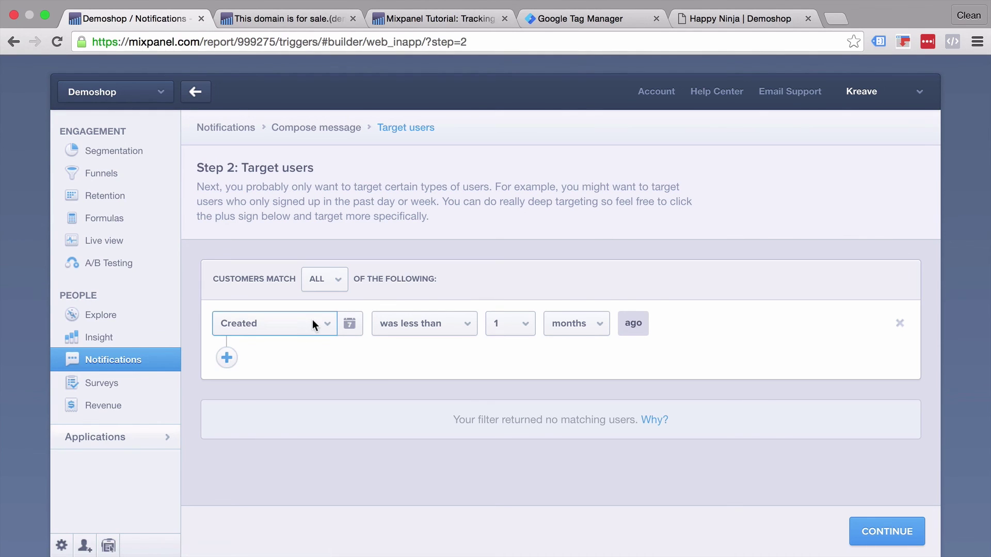
# Step: Keep ASAP delivery, then save the notification and start sending it
pyautogui.click(882, 529)
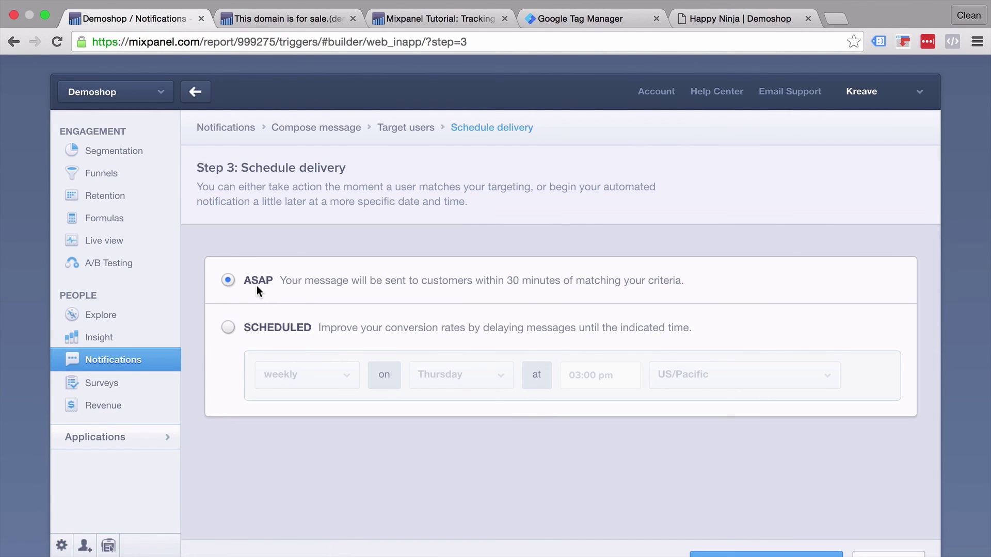
pyautogui.scroll(-3, 560, 286)
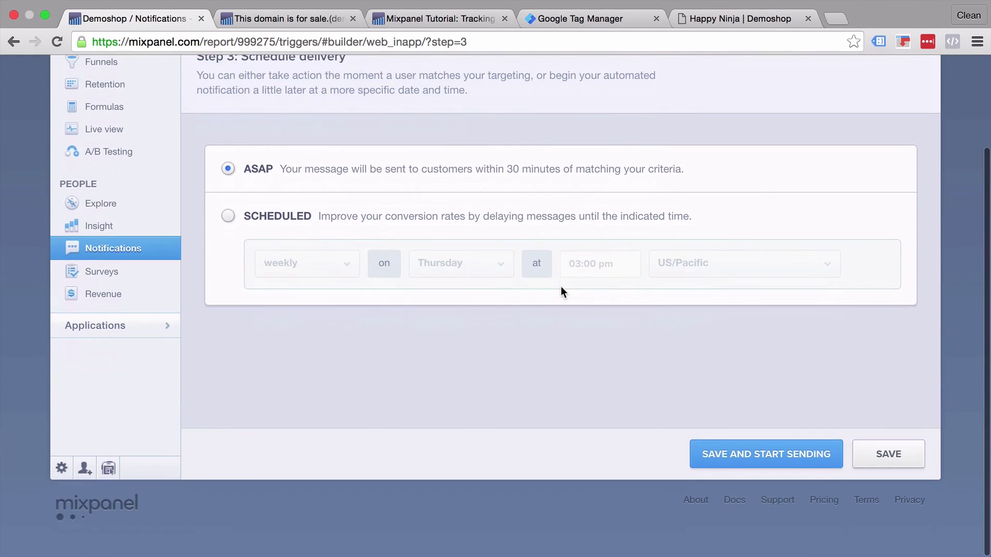
pyautogui.click(801, 456)
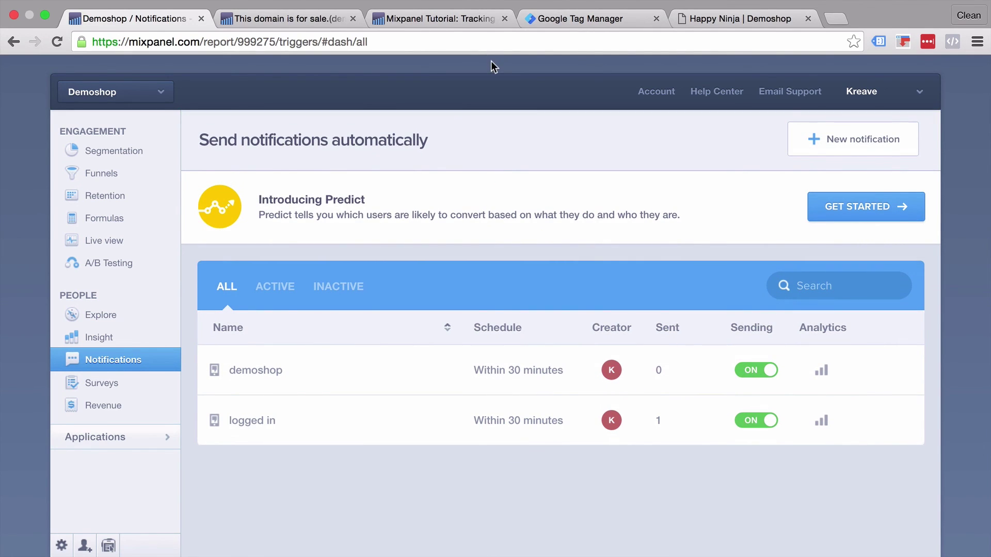
# Step: Publish Version 1 of the 74mixpanel container in Tag Manager
pyautogui.click(587, 23)
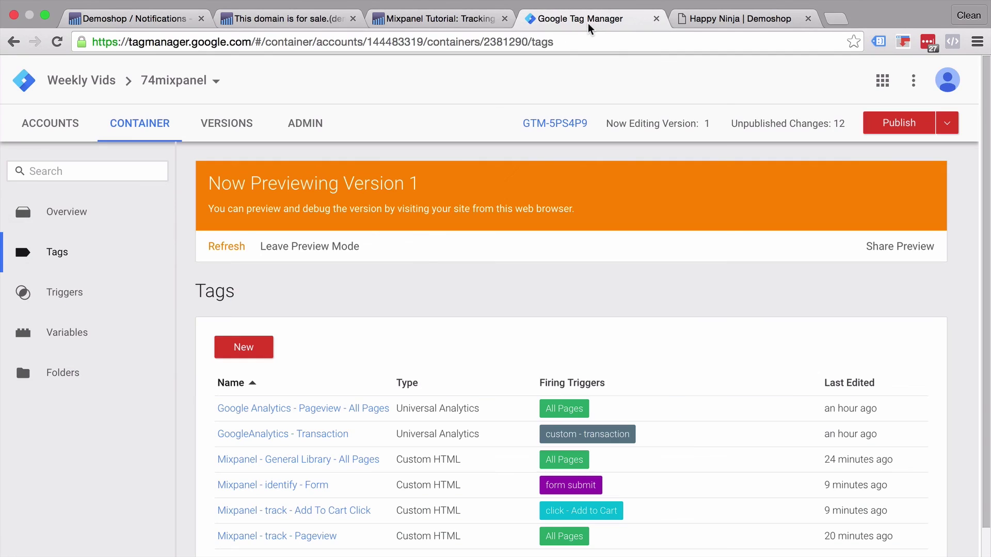
pyautogui.click(887, 128)
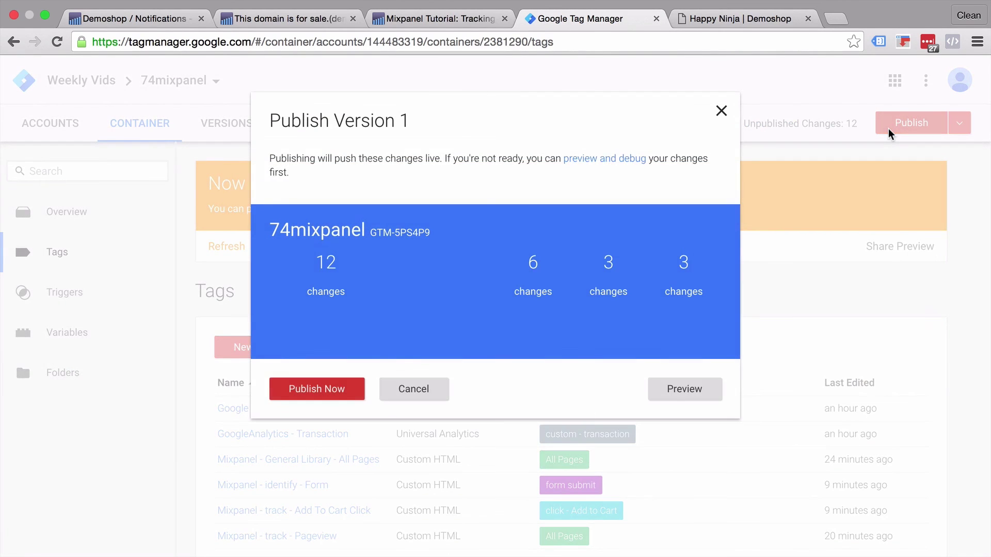
pyautogui.click(347, 388)
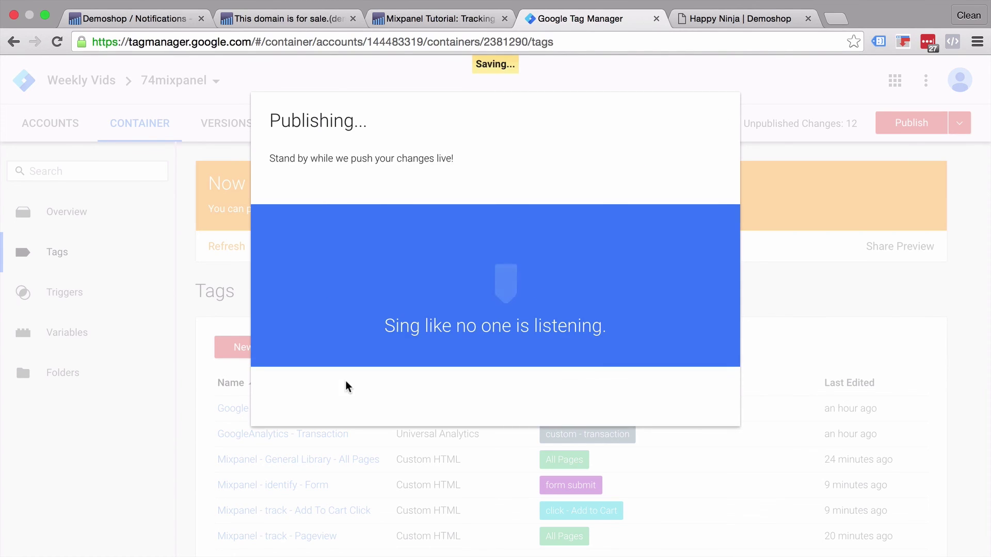